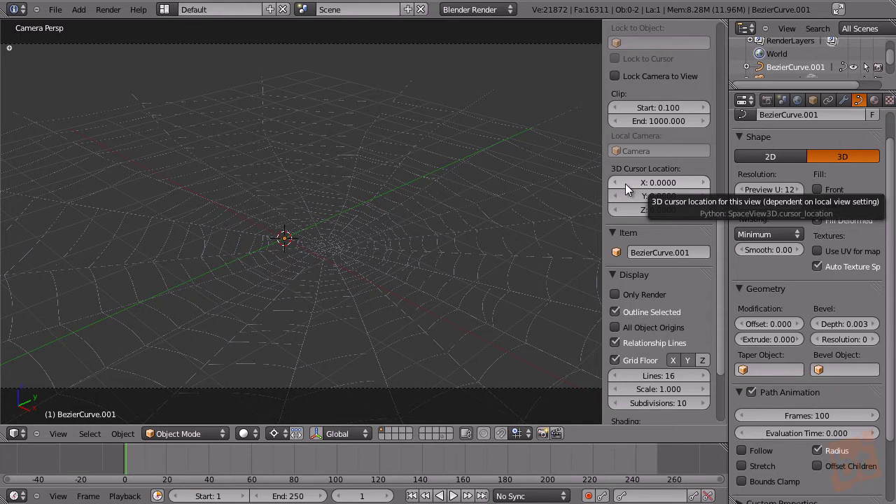
Step: Add a mesh plane at the centre of the spider web, working from the top view
{"action": "key", "text": "F9"}
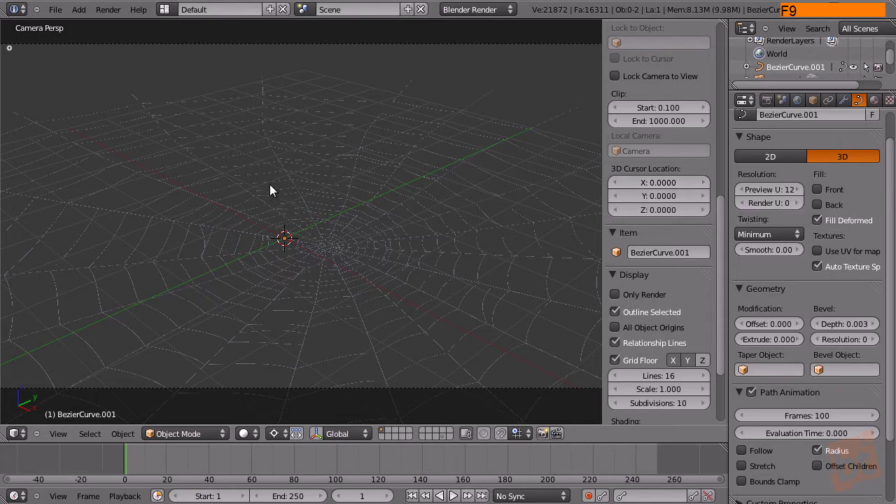
{"action": "right_click", "coordinate": [347, 247]}
{"action": "key", "text": "KP_7"}
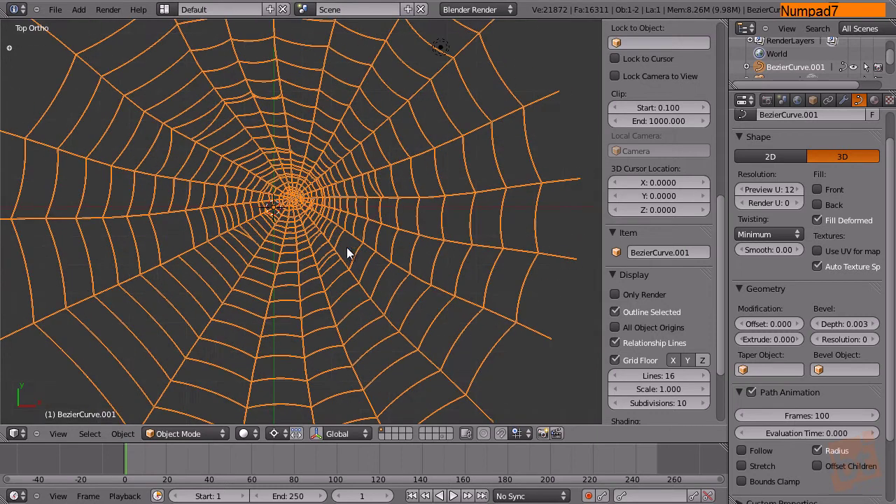
{"action": "middle_click_drag", "start_coordinate": [356, 233], "coordinate": [398, 239], "text": "shift"}
{"action": "key", "text": "shift+a"}
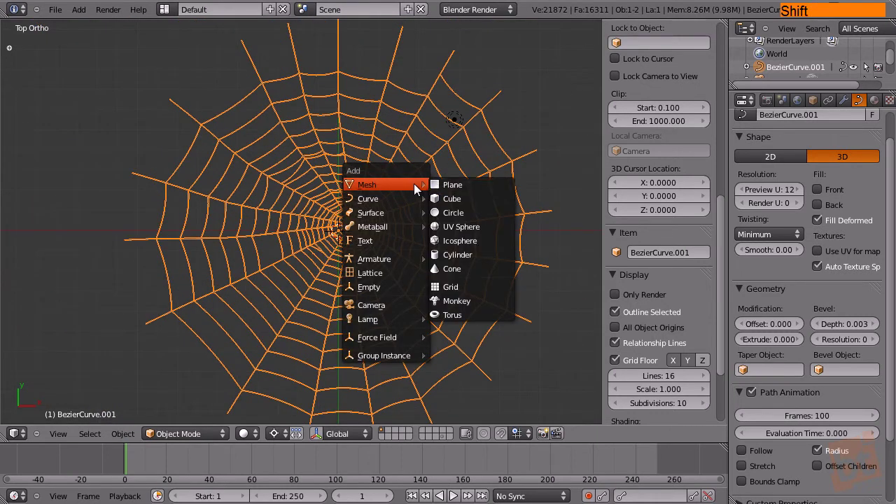
{"action": "left_click", "coordinate": [440, 183]}
Step: Show the scene in wireframe and scale the plane up until its edges lie outside the web's threads
{"action": "key", "text": "s"}
{"action": "left_click", "coordinate": [474, 250]}
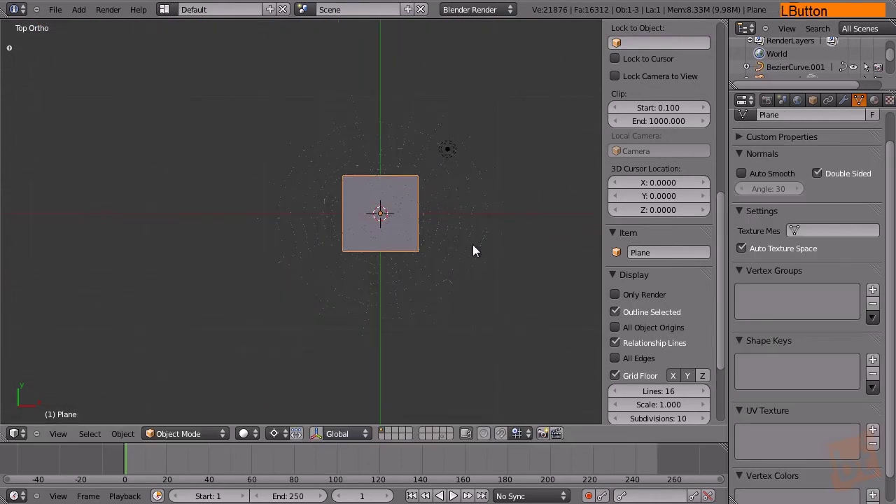
{"action": "key", "text": "z"}
{"action": "key", "text": "s"}
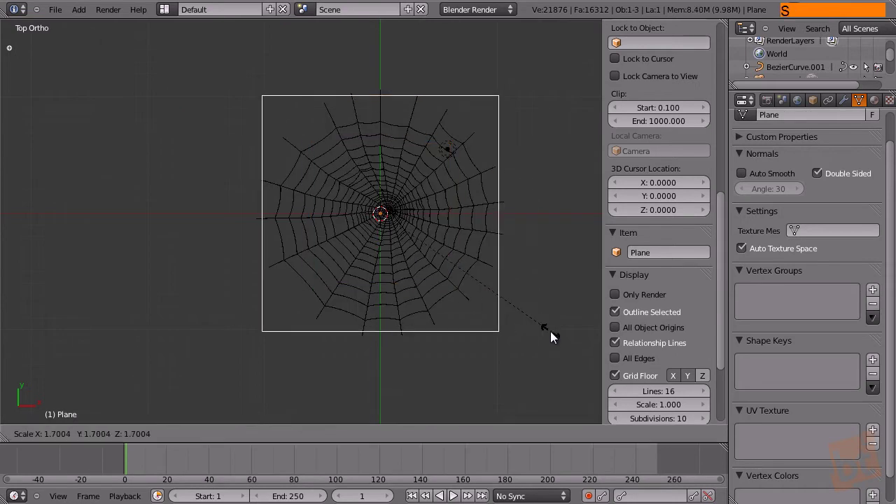
{"action": "left_click", "coordinate": [564, 352]}
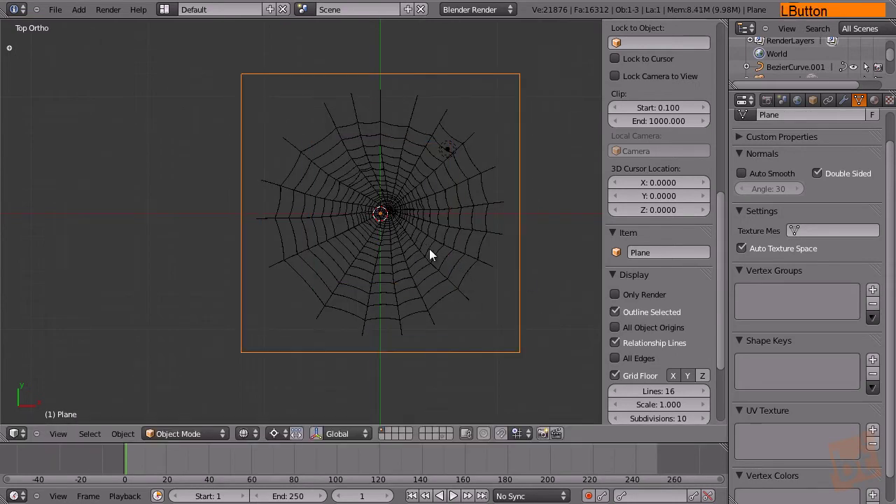
Step: Scale the plane up slightly more to leave a wider margin around the spider web
{"action": "middle_click_drag", "start_coordinate": [429, 249], "coordinate": [361, 232], "text": "shift"}
{"action": "right_click", "coordinate": [362, 236]}
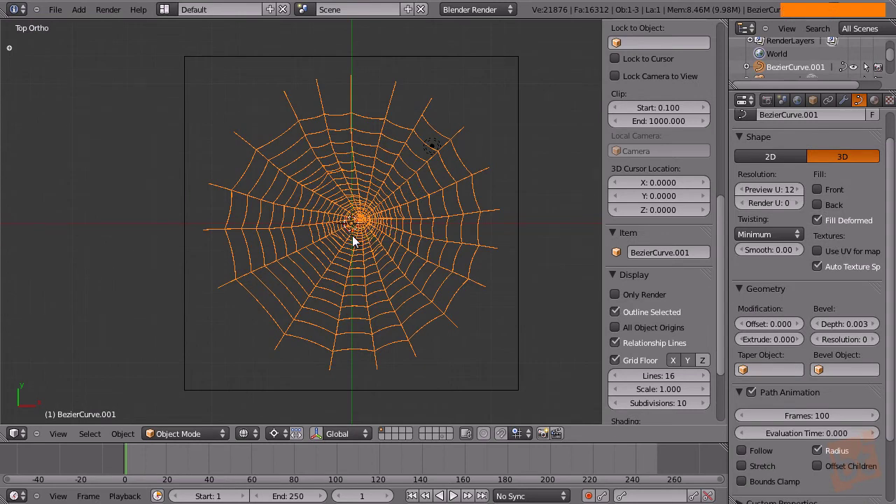
{"action": "scroll", "coordinate": [348, 247], "scroll_direction": "up", "scroll_amount": 5}
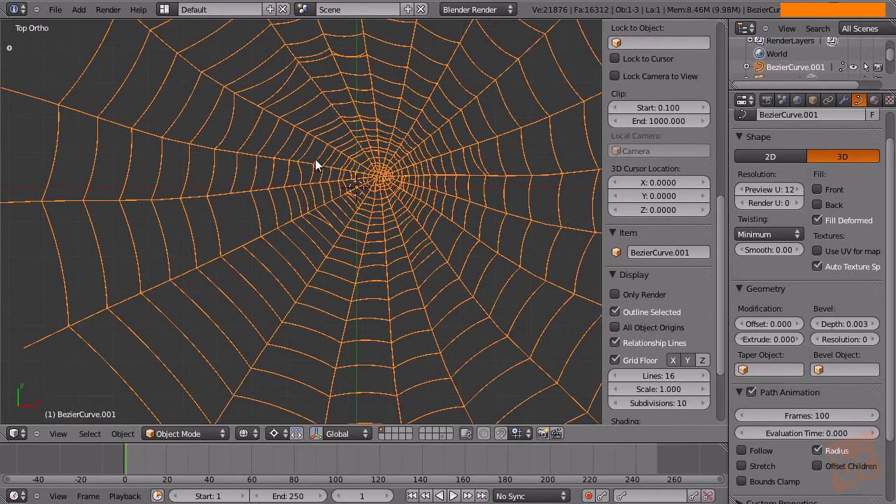
{"action": "middle_click_drag", "start_coordinate": [485, 140], "coordinate": [406, 212], "text": "ctrl"}
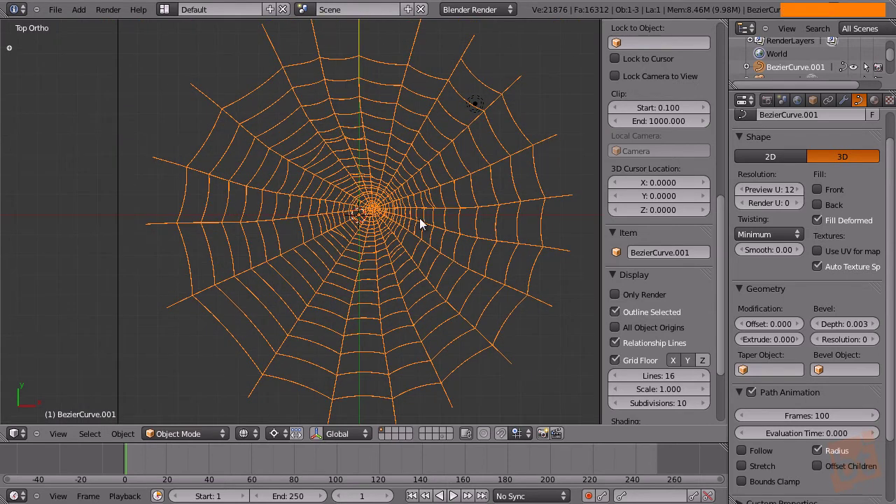
{"action": "middle_click_drag", "start_coordinate": [422, 178], "coordinate": [362, 246], "text": "ctrl"}
{"action": "right_click", "coordinate": [472, 148]}
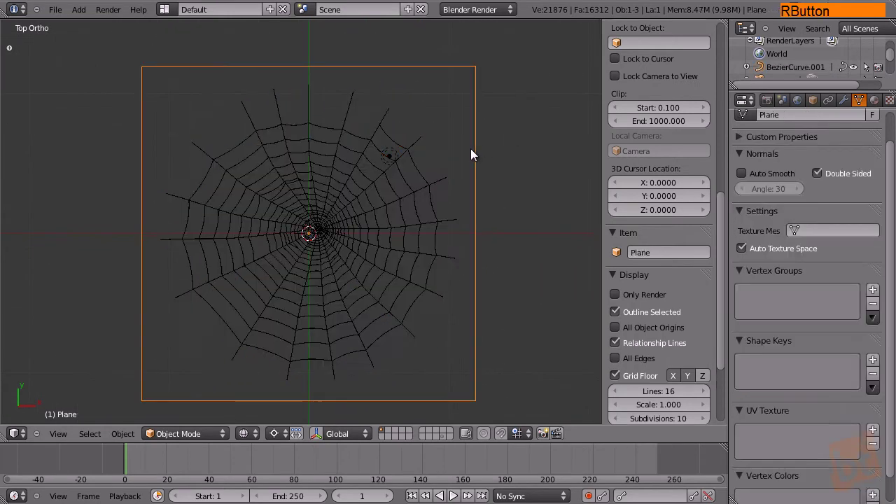
{"action": "key", "text": "s"}
{"action": "left_click", "coordinate": [492, 176]}
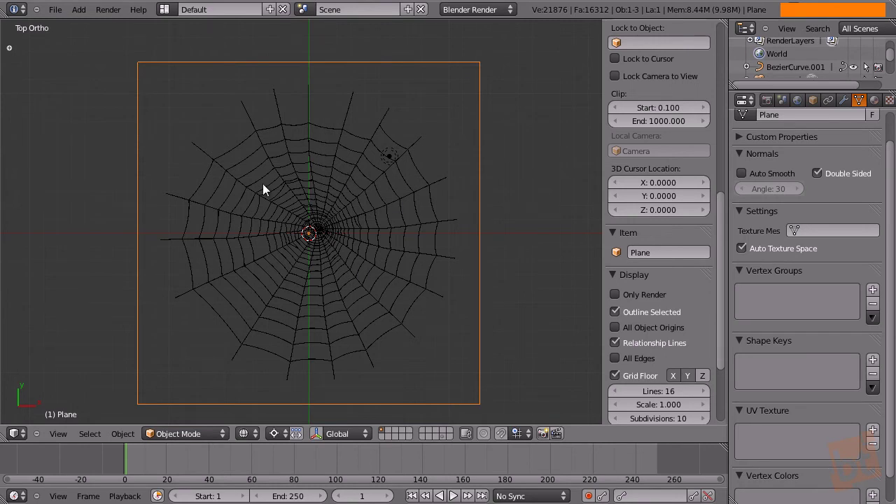
{"action": "key", "text": "s"}
{"action": "left_click", "coordinate": [418, 179]}
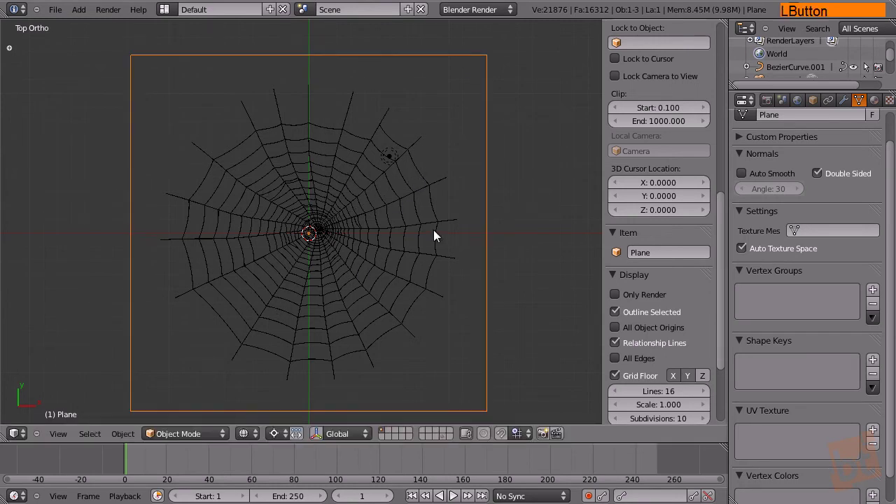
Step: Subdivide the plane's mesh in Edit Mode with 10 cuts, then return to Object Mode
{"action": "key", "text": "Tab"}
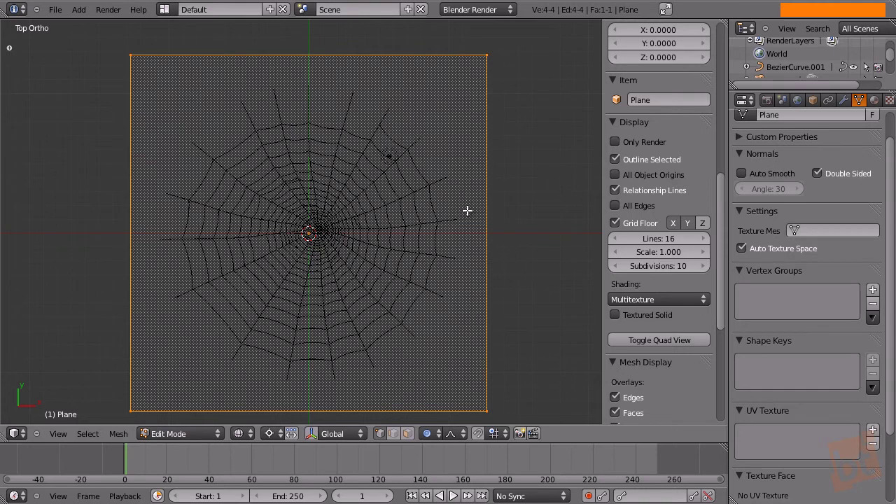
{"action": "key", "text": "w"}
{"action": "left_click", "coordinate": [347, 92]}
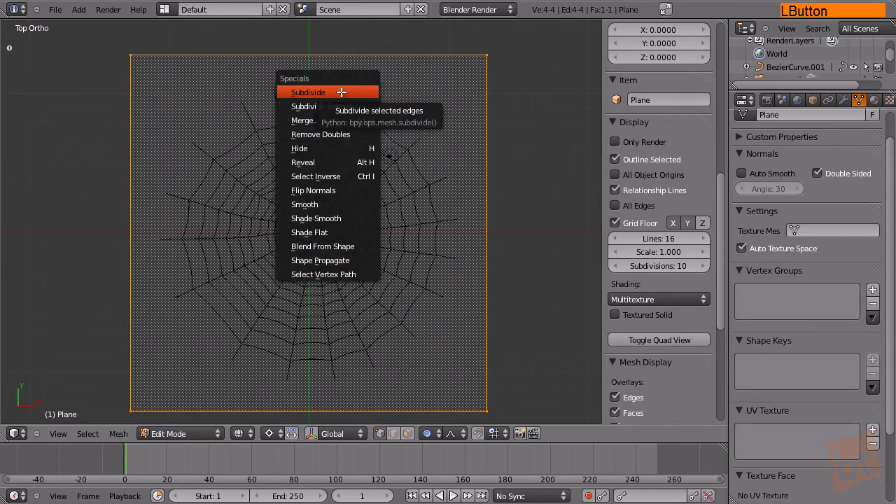
{"action": "key", "text": "F6"}
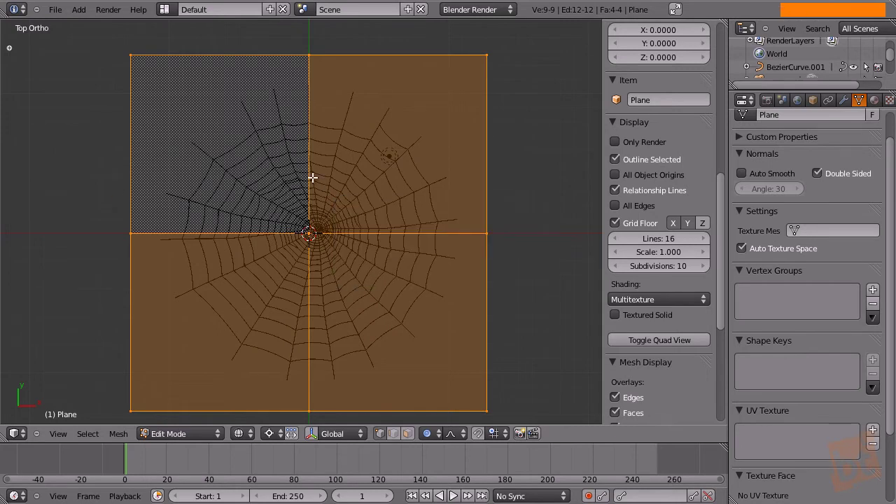
{"action": "key", "text": "t"}
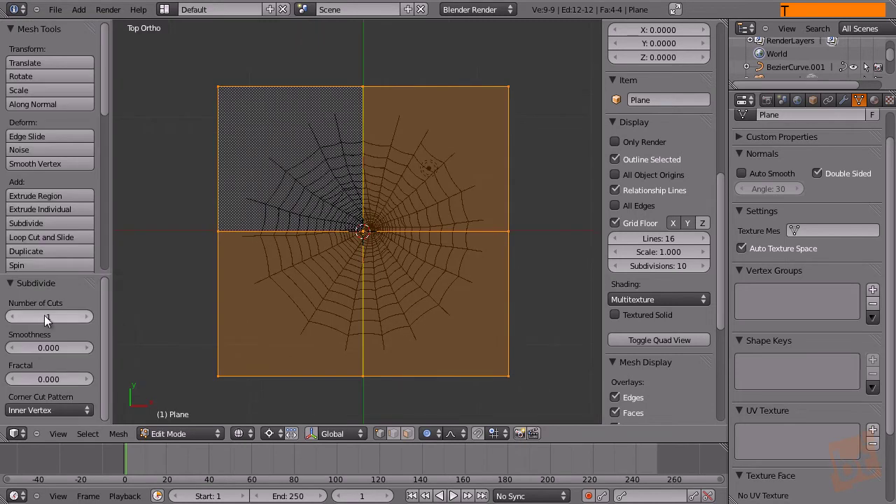
{"action": "left_click", "coordinate": [105, 294]}
{"action": "left_click_drag", "start_coordinate": [106, 297], "coordinate": [106, 320]}
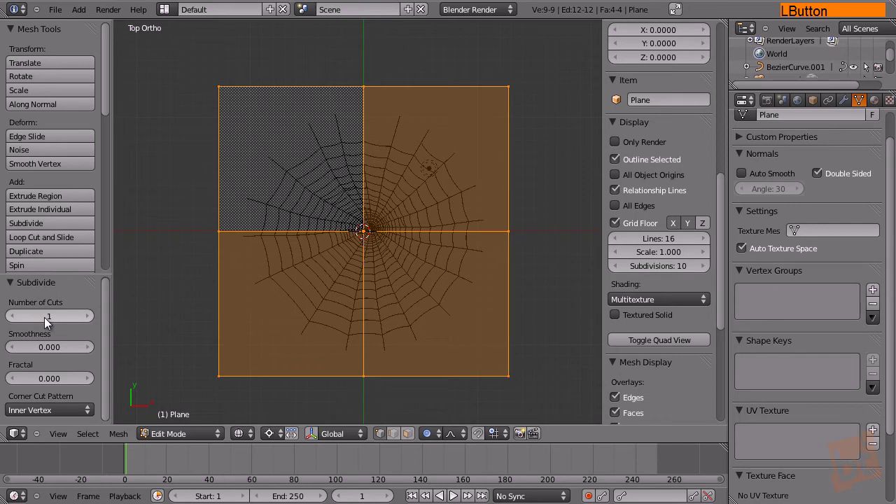
{"action": "left_click_drag", "start_coordinate": [48, 318], "coordinate": [260, 321]}
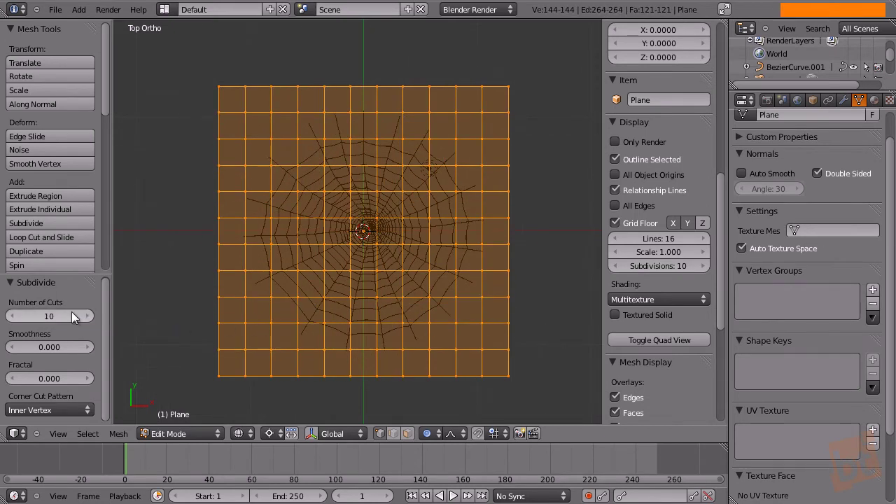
{"action": "middle_click_drag", "start_coordinate": [384, 248], "coordinate": [361, 217], "text": "shift"}
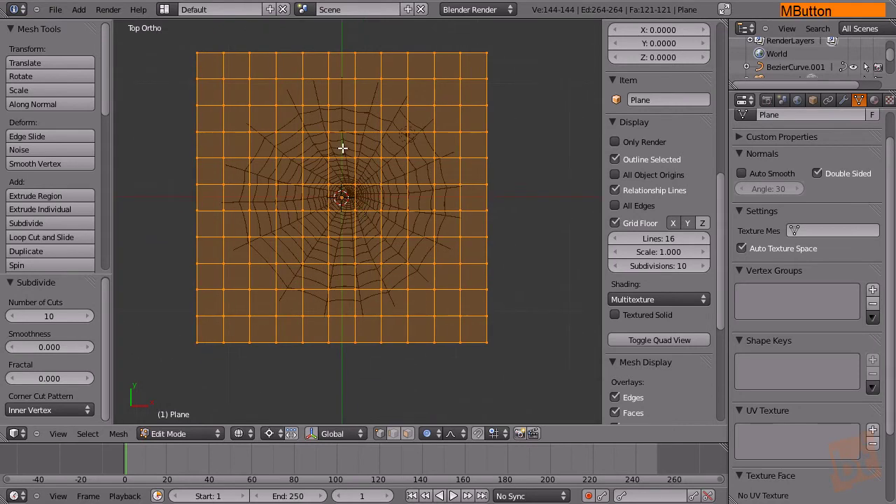
{"action": "key", "text": "Tab"}
Step: Add a Solidify modifier to the subdivided plane, working from the front view
{"action": "middle_click_drag", "start_coordinate": [343, 171], "coordinate": [417, 251]}
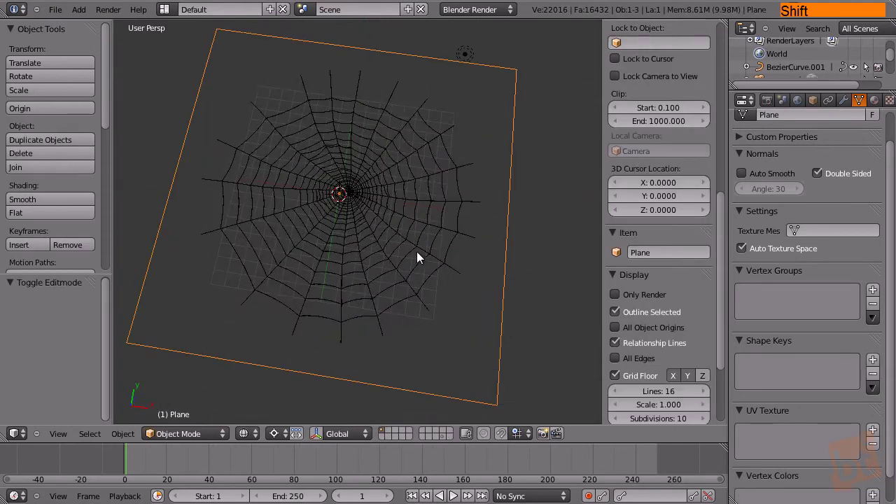
{"action": "key", "text": "KP_1"}
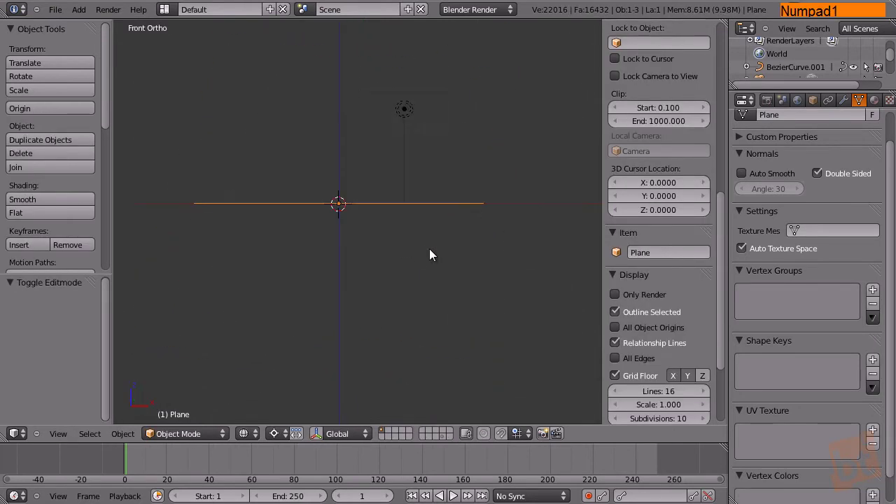
{"action": "middle_click_drag", "start_coordinate": [844, 104], "coordinate": [826, 104]}
{"action": "left_click", "coordinate": [825, 101]}
{"action": "left_click", "coordinate": [799, 162]}
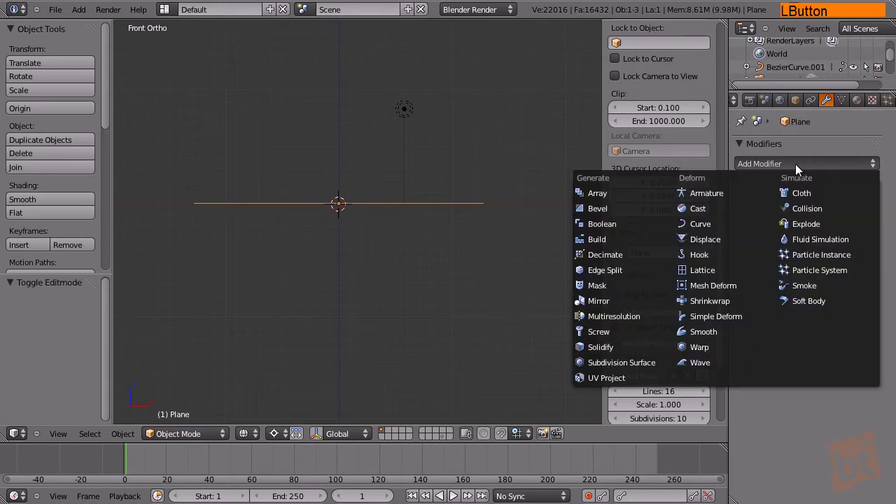
{"action": "left_click", "coordinate": [609, 352]}
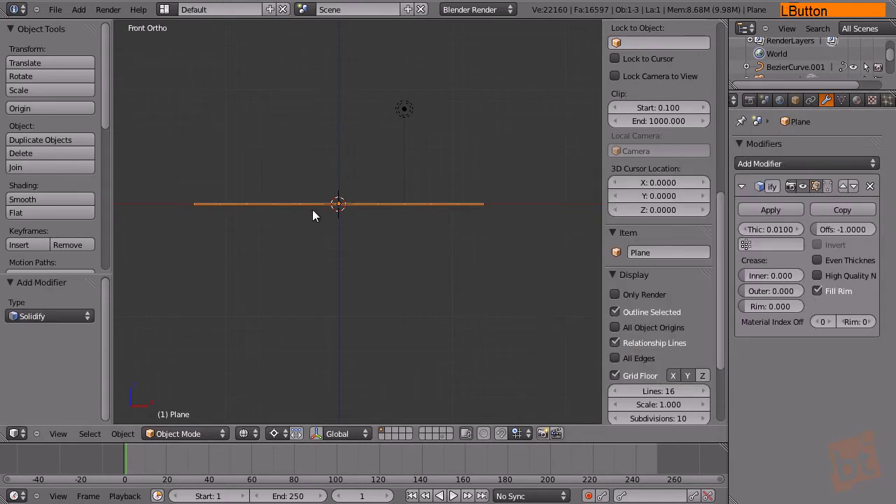
Step: Set the plane's Solidify offset to 0 and its thickness to 0.1 so it extends evenly above and below the web
{"action": "scroll", "coordinate": [323, 208], "scroll_direction": "up", "scroll_amount": 8}
{"action": "middle_click_drag", "start_coordinate": [524, 188], "coordinate": [517, 200], "text": "shift"}
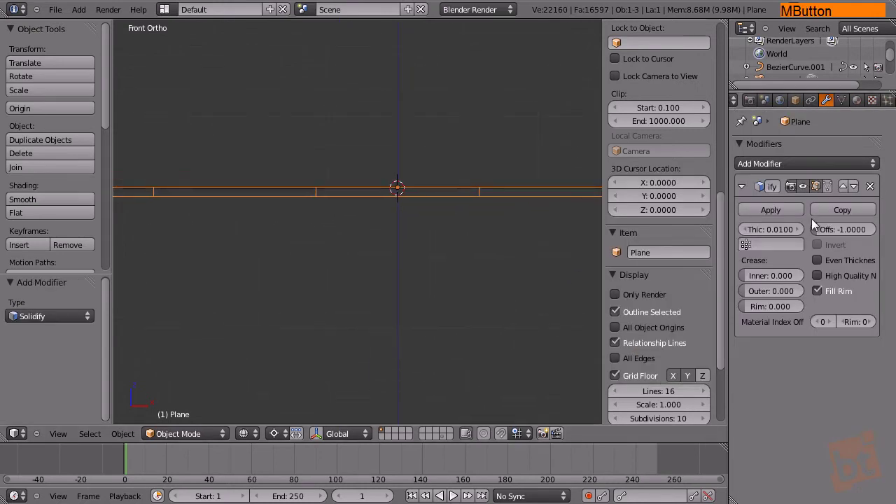
{"action": "left_click", "coordinate": [851, 229]}
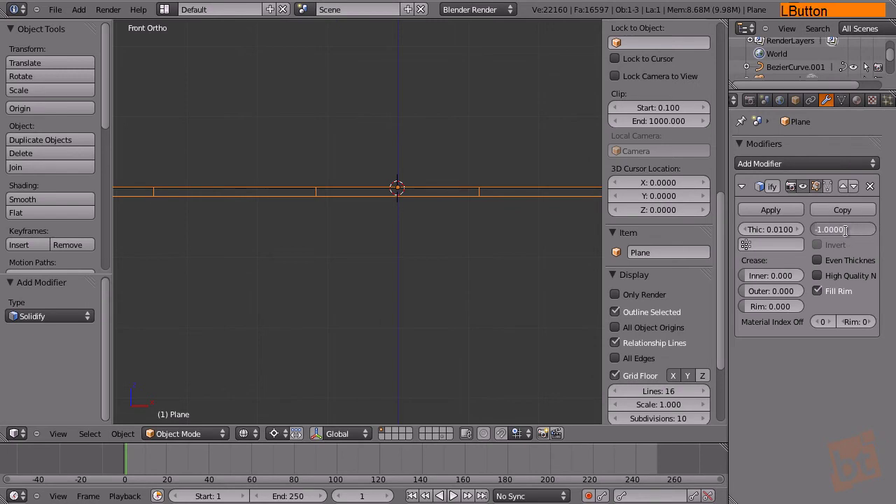
{"action": "type", "text": "0"}
{"action": "key", "text": "Return"}
{"action": "scroll", "coordinate": [392, 196], "scroll_direction": "up", "scroll_amount": 5}
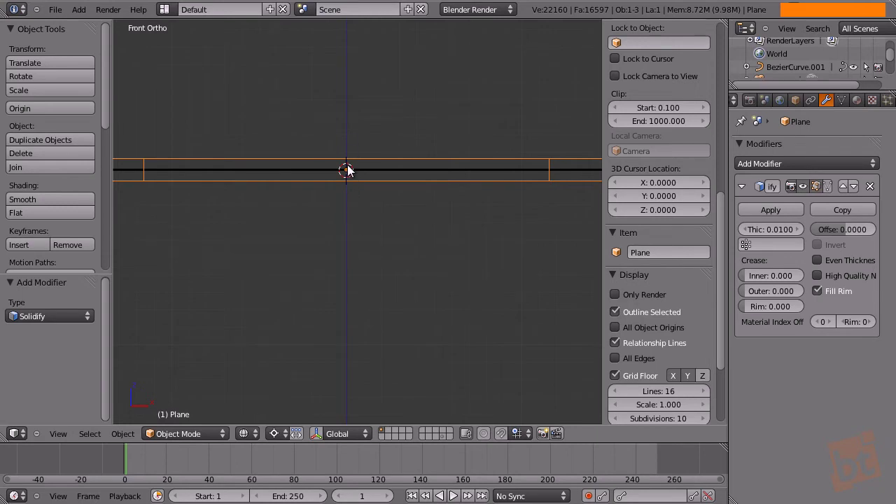
{"action": "left_click", "coordinate": [770, 229]}
{"action": "double_click", "coordinate": [786, 225]}
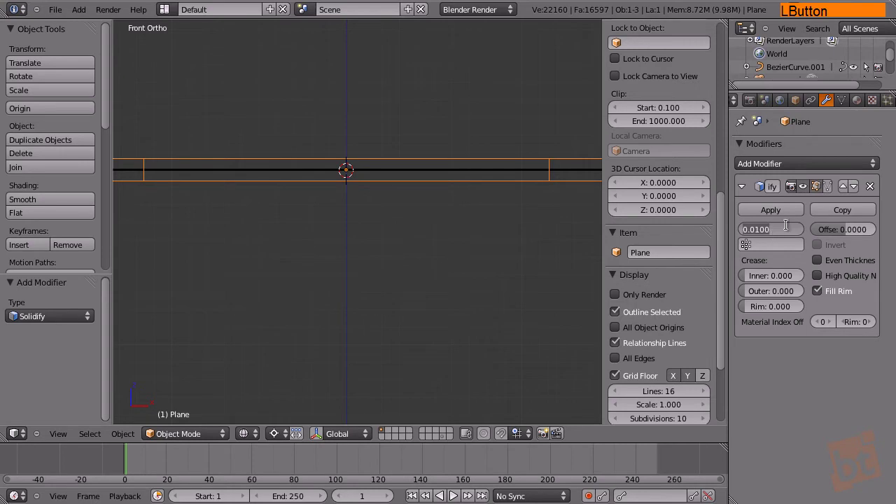
{"action": "type", "text": "0.1"}
{"action": "key", "text": "Return"}
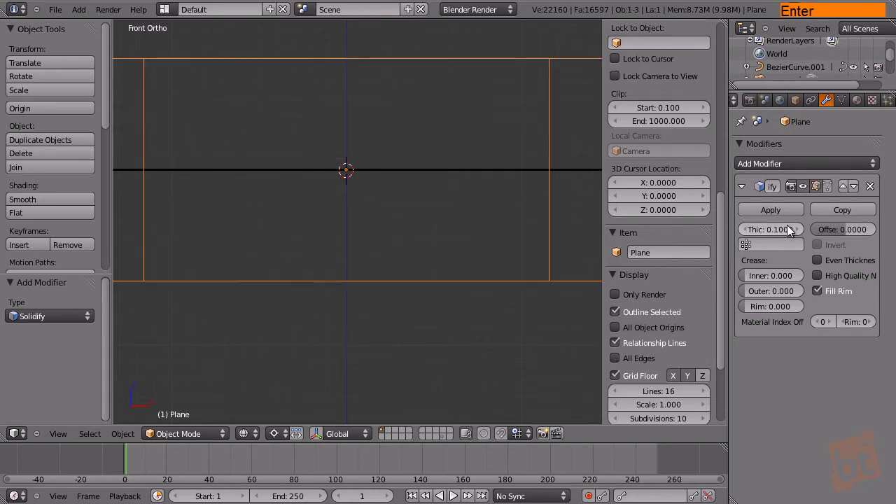
Step: Examine from several angles and close up how the thickened plane encloses the spider web
{"action": "scroll", "coordinate": [473, 265], "scroll_direction": "down", "scroll_amount": 3}
{"action": "middle_click_drag", "start_coordinate": [497, 206], "coordinate": [510, 258], "text": "shift"}
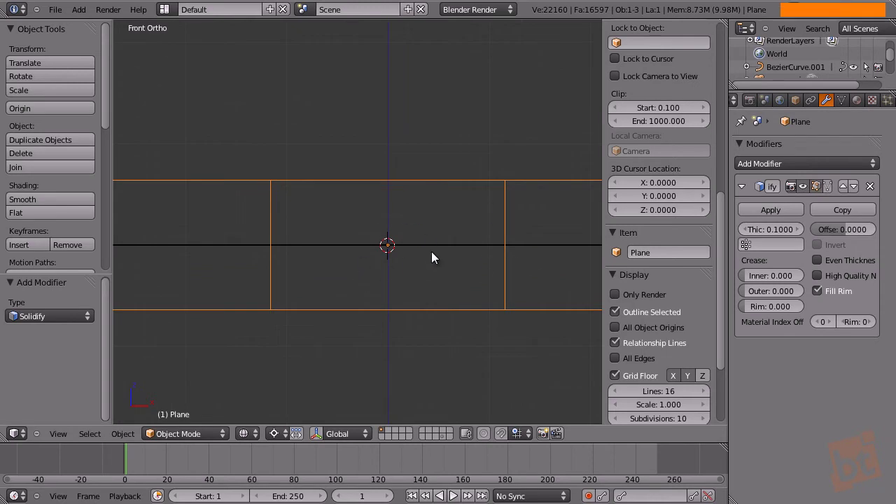
{"action": "middle_click_drag", "start_coordinate": [432, 256], "coordinate": [468, 296], "text": "shift"}
{"action": "scroll", "coordinate": [468, 296], "scroll_direction": "down", "scroll_amount": 4}
{"action": "middle_click_drag", "start_coordinate": [524, 264], "coordinate": [503, 223]}
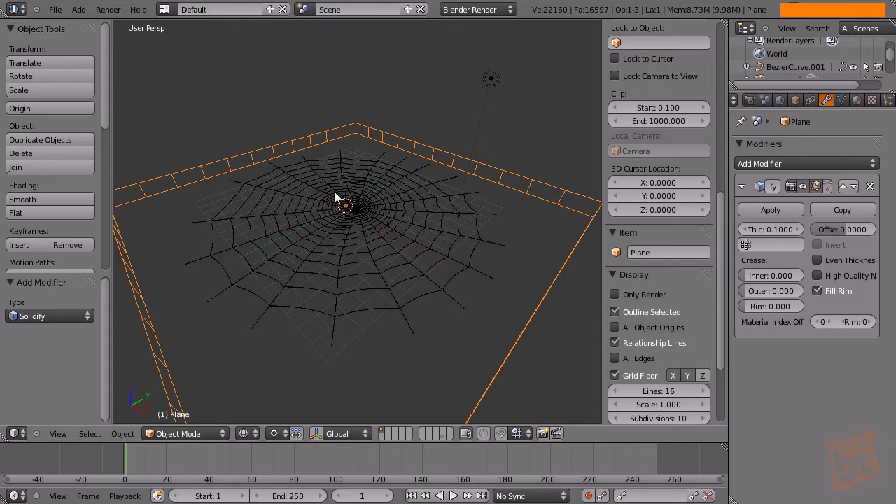
{"action": "middle_click_drag", "start_coordinate": [411, 255], "coordinate": [453, 160]}
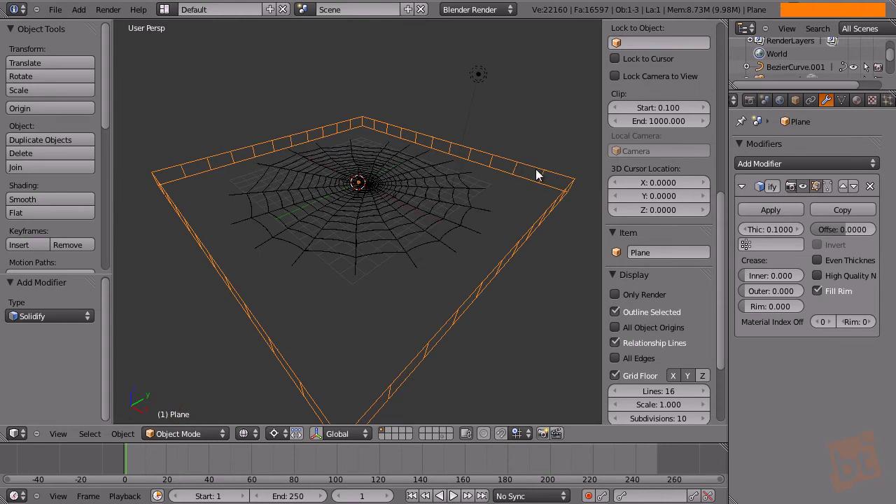
{"action": "scroll", "coordinate": [520, 180], "scroll_direction": "up", "scroll_amount": 3}
{"action": "middle_click_drag", "start_coordinate": [516, 177], "coordinate": [450, 237]}
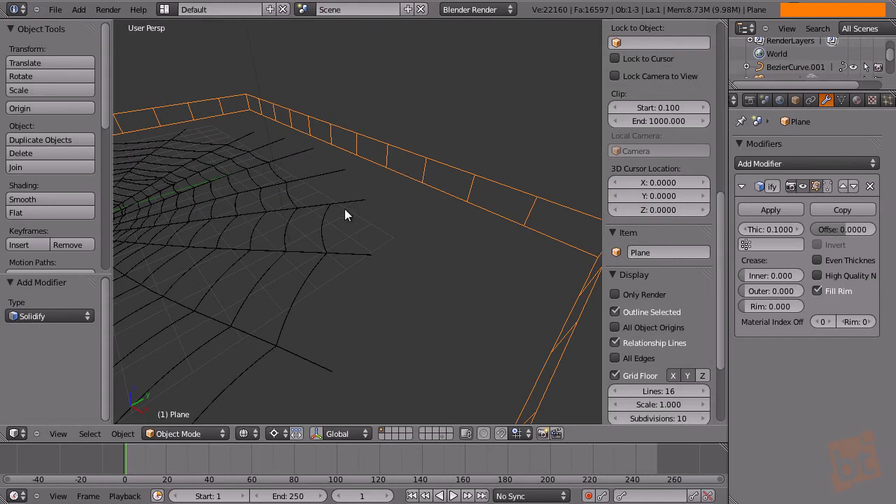
{"action": "middle_click_drag", "start_coordinate": [294, 261], "coordinate": [441, 250]}
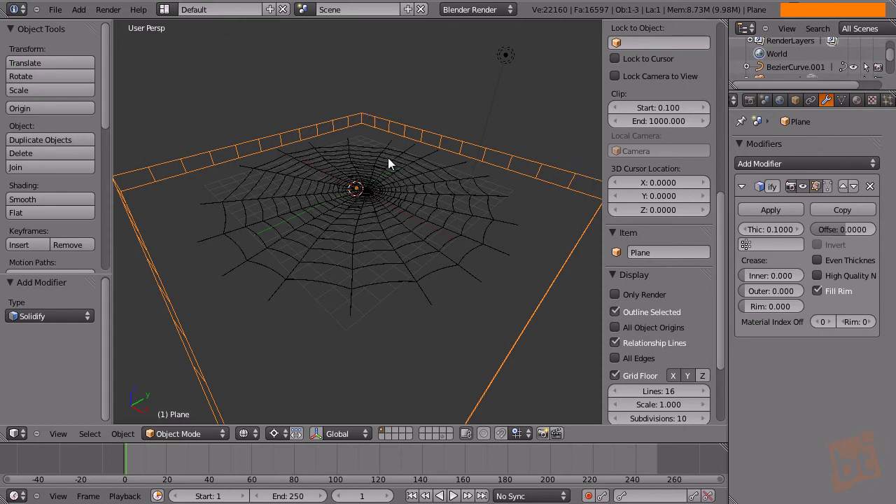
Step: Select the spider web curve inside the plane cage and convert it to a mesh
{"action": "right_click", "coordinate": [369, 196]}
{"action": "middle_click_drag", "start_coordinate": [369, 196], "coordinate": [306, 223]}
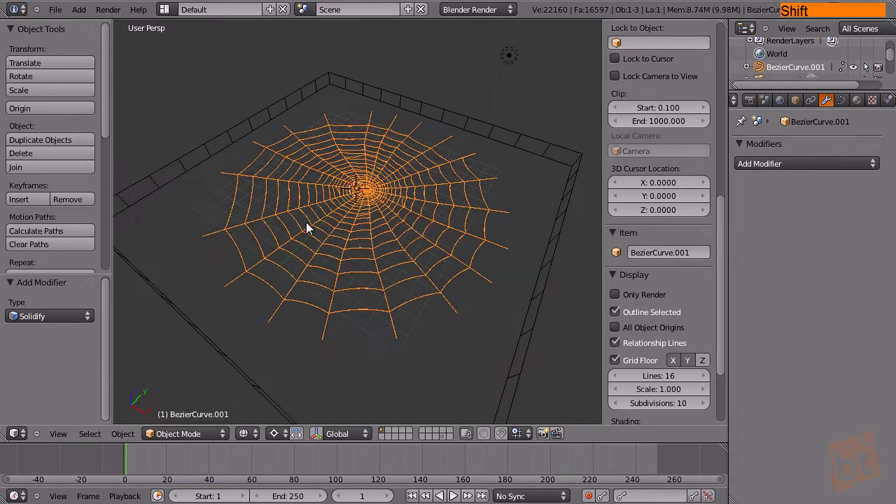
{"action": "middle_click_drag", "start_coordinate": [408, 230], "coordinate": [406, 273]}
{"action": "scroll", "coordinate": [406, 269], "scroll_direction": "down", "scroll_amount": 1}
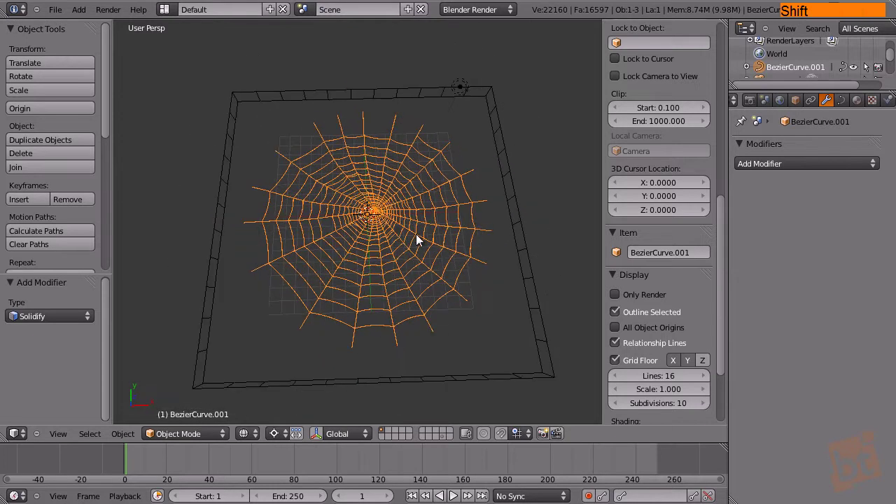
{"action": "middle_click_drag", "start_coordinate": [437, 192], "coordinate": [369, 223]}
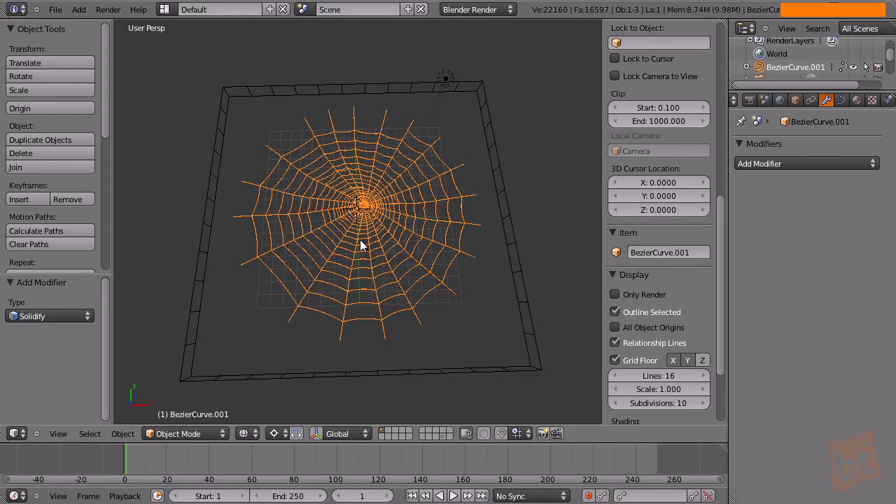
{"action": "middle_click_drag", "start_coordinate": [359, 239], "coordinate": [373, 268]}
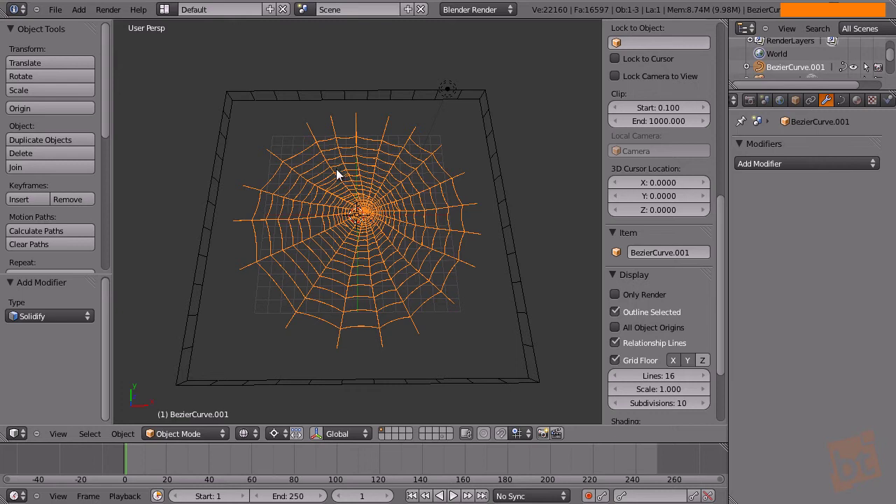
{"action": "right_click", "coordinate": [367, 224]}
{"action": "key", "text": "alt+c"}
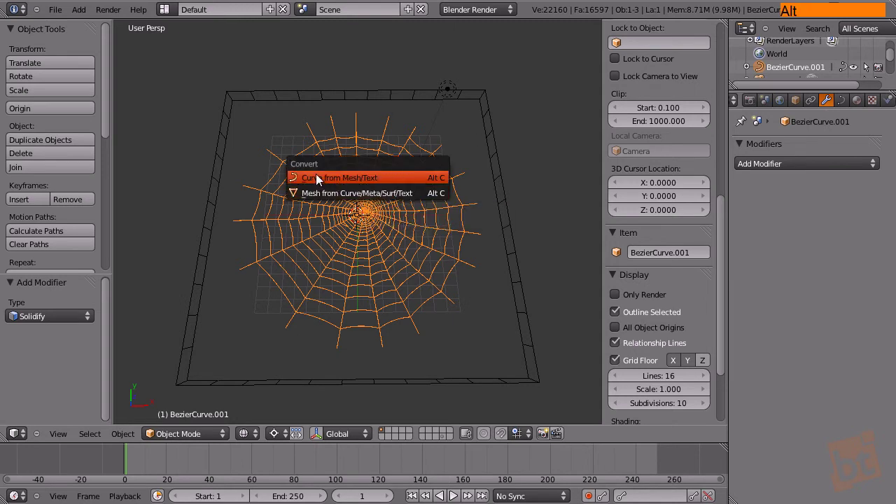
{"action": "left_click", "coordinate": [382, 195]}
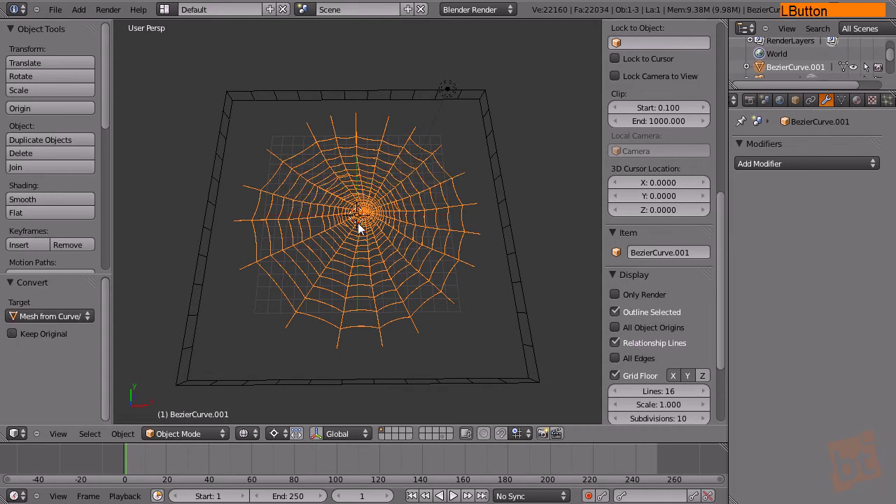
Step: Examine the converted web's vertices close up in Edit Mode, testing a vertex move, and return to Object Mode
{"action": "right_click", "coordinate": [336, 206]}
{"action": "scroll", "coordinate": [370, 221], "scroll_direction": "up", "scroll_amount": 6}
{"action": "key", "text": "Tab"}
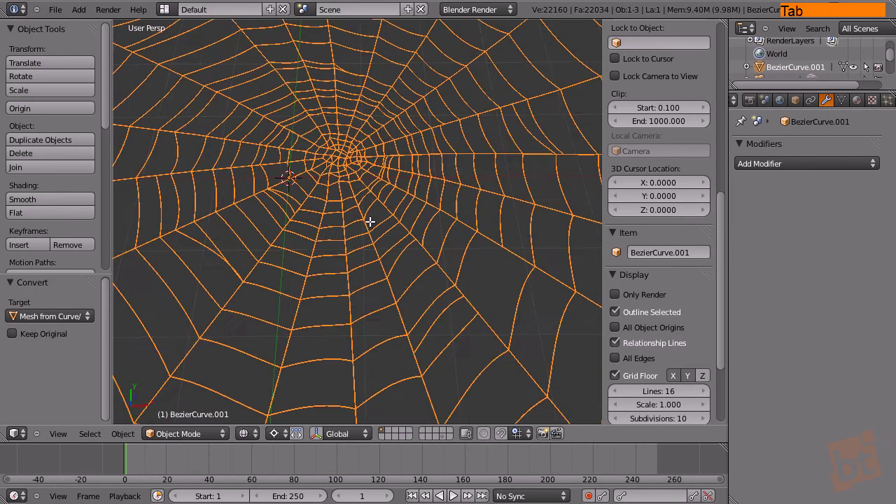
{"action": "right_click", "coordinate": [441, 189]}
{"action": "key", "text": "g"}
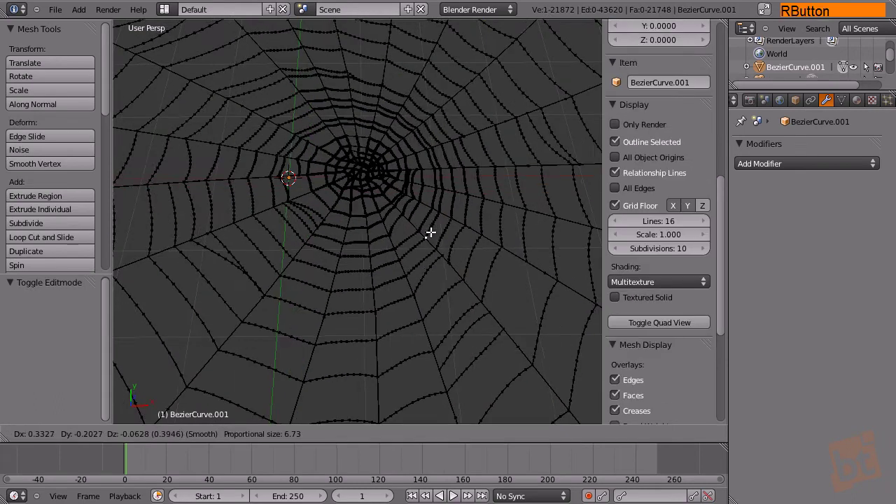
{"action": "right_click", "coordinate": [441, 222]}
{"action": "middle_click_drag", "start_coordinate": [442, 224], "coordinate": [424, 238]}
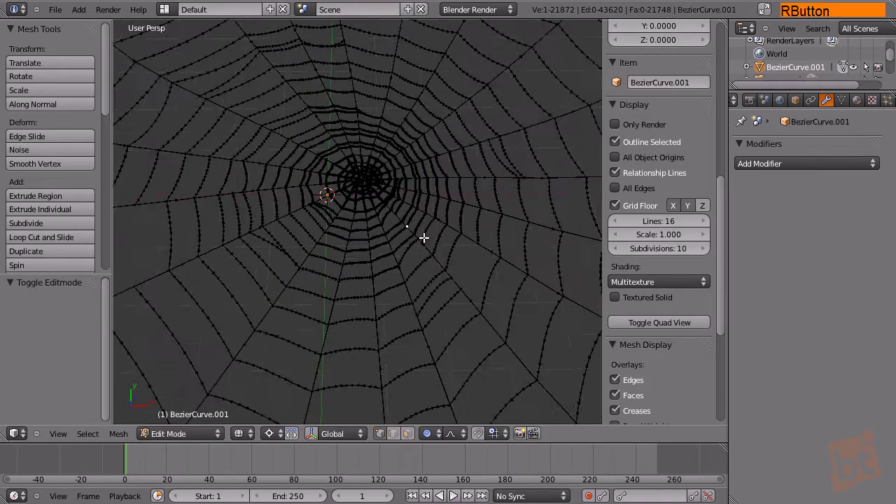
{"action": "scroll", "coordinate": [423, 238], "scroll_direction": "down", "scroll_amount": 3}
{"action": "key", "text": "KP_Decimal"}
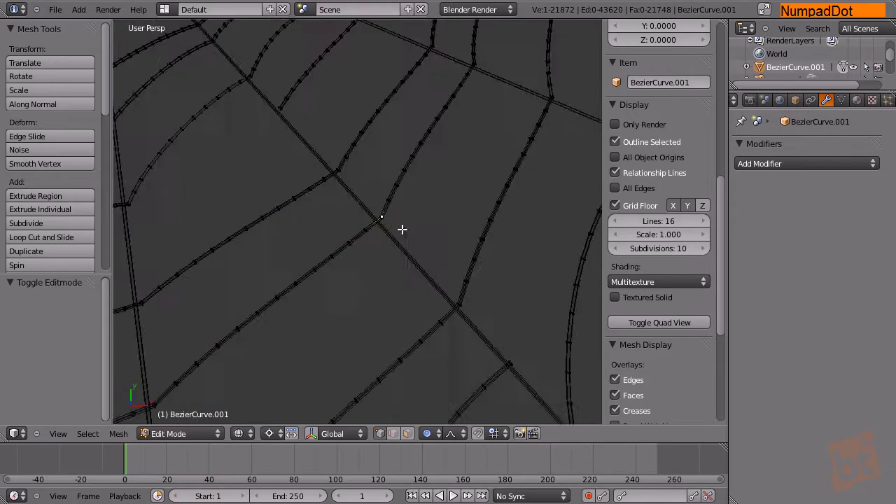
{"action": "middle_click_drag", "start_coordinate": [378, 254], "coordinate": [458, 256], "text": "shift"}
{"action": "scroll", "coordinate": [425, 250], "scroll_direction": "down", "scroll_amount": 8}
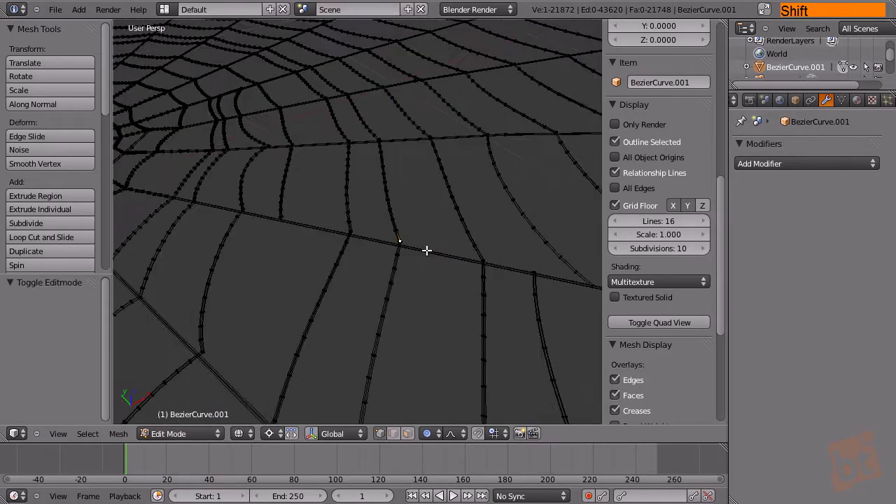
{"action": "key", "text": "Tab"}
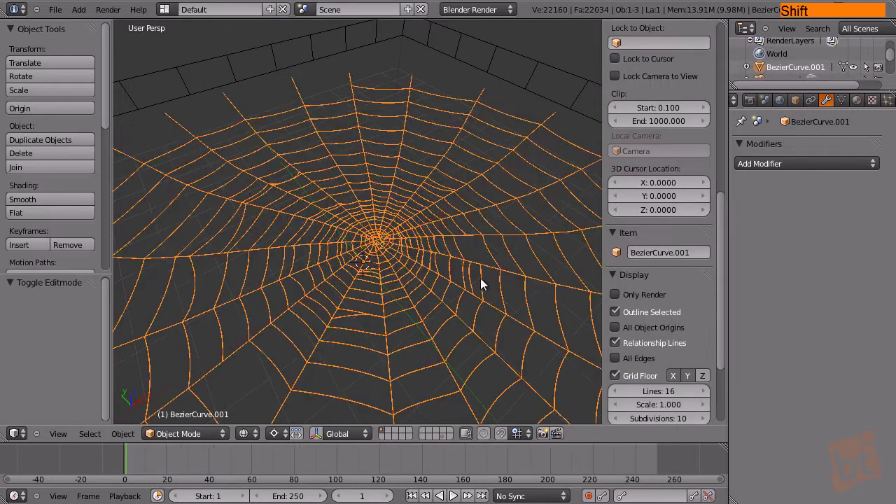
Step: Deselect everything and save the scene as the next numbered version of SpiderWeb03.blend
{"action": "scroll", "coordinate": [424, 314], "scroll_direction": "down", "scroll_amount": 3}
{"action": "key", "text": "a"}
{"action": "scroll", "coordinate": [422, 313], "scroll_direction": "down", "scroll_amount": 5}
{"action": "middle_click_drag", "start_coordinate": [422, 313], "coordinate": [422, 224]}
{"action": "key", "text": "space"}
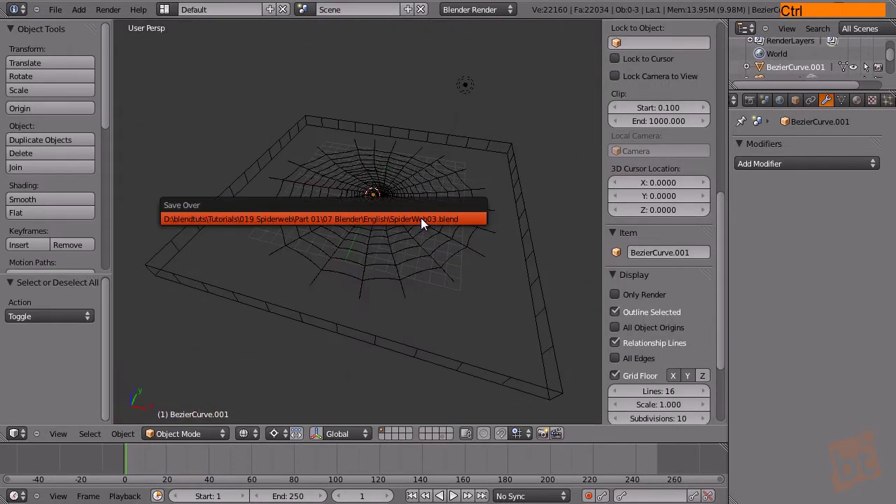
{"action": "key", "text": "ctrl+shift+s"}
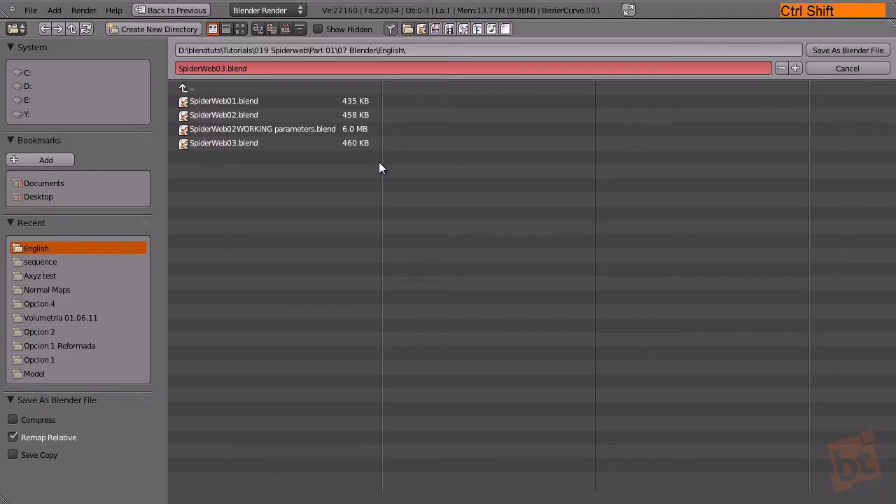
{"action": "key", "text": "KP_Add"}
{"action": "key", "text": "Return"}
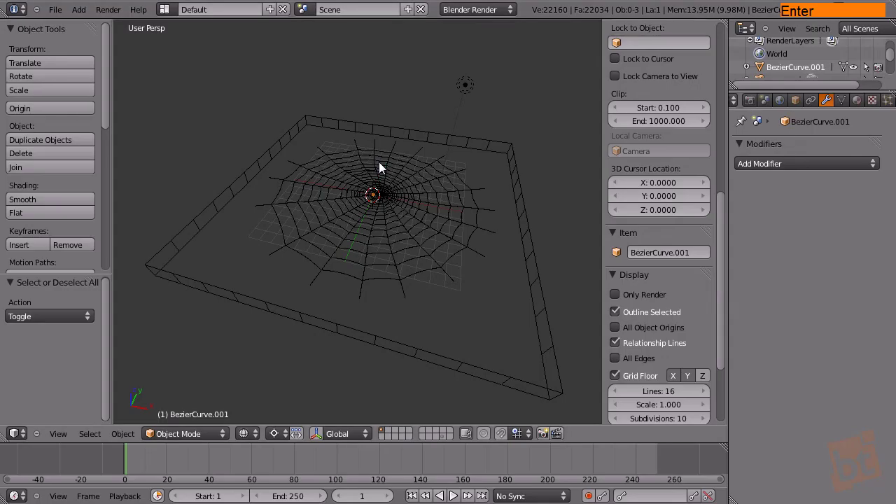
Step: Add a Mesh Deform modifier to the spider web mesh and widen the area showing its settings
{"action": "middle_click_drag", "start_coordinate": [406, 165], "coordinate": [362, 173]}
{"action": "right_click", "coordinate": [404, 199]}
{"action": "middle_click_drag", "start_coordinate": [346, 205], "coordinate": [412, 186]}
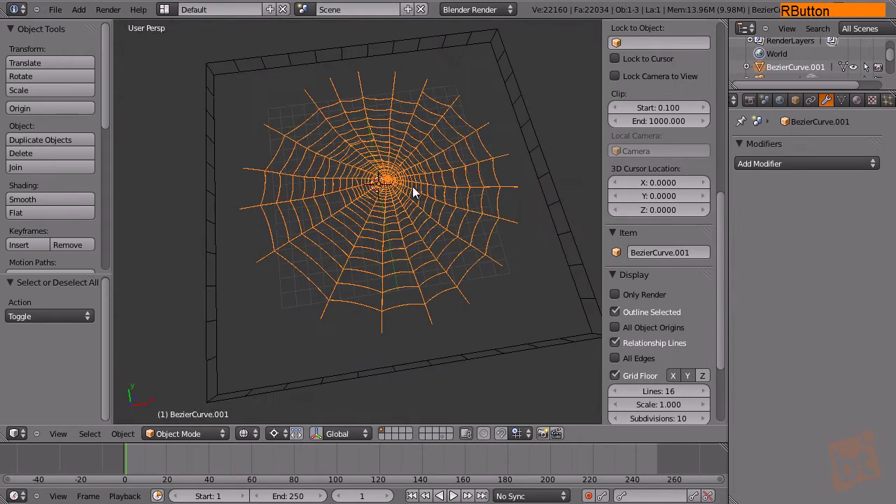
{"action": "left_click", "coordinate": [845, 160]}
{"action": "left_click", "coordinate": [704, 285]}
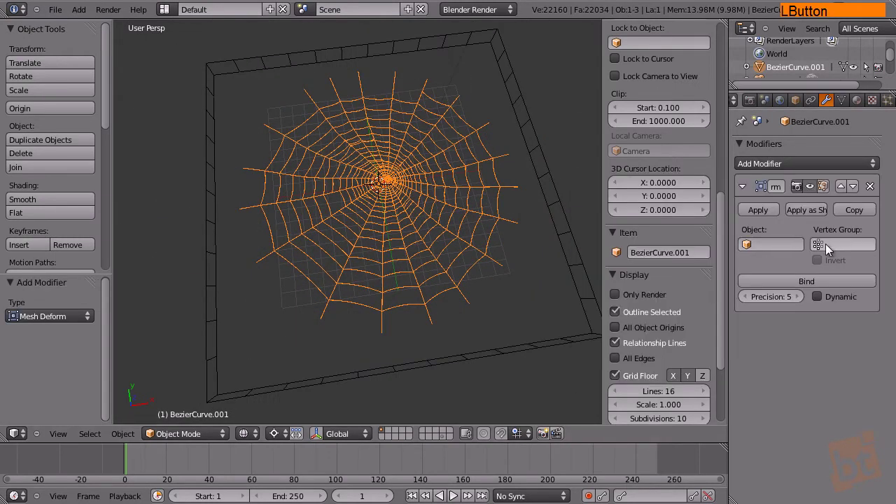
{"action": "left_click_drag", "start_coordinate": [727, 260], "coordinate": [719, 259]}
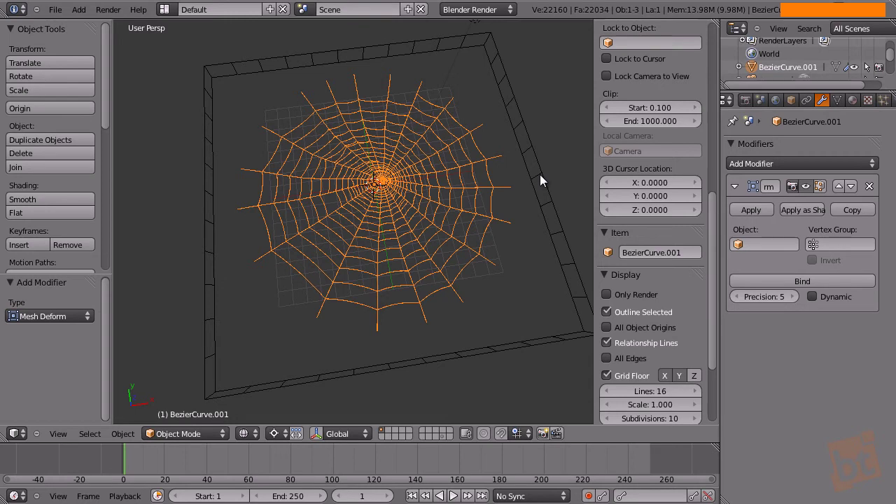
{"action": "left_click", "coordinate": [749, 242]}
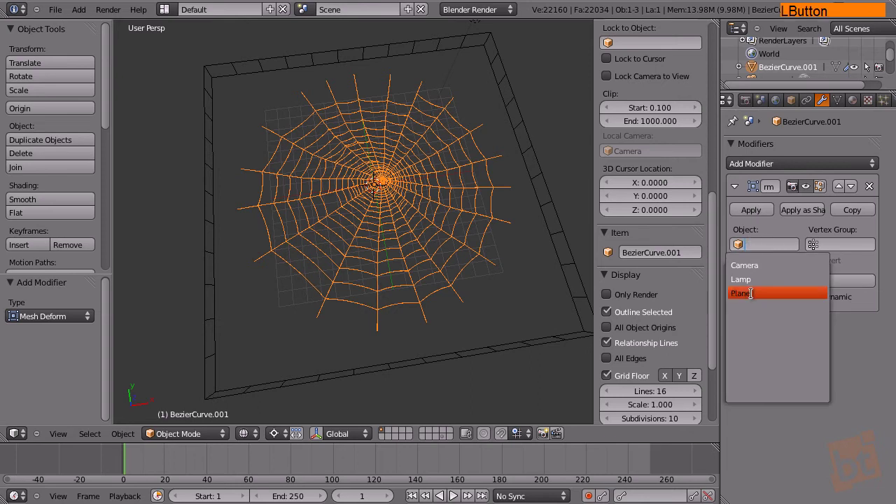
Step: Rename the thickened plane surrounding the web as "Deformer plane"
{"action": "right_click", "coordinate": [552, 214]}
{"action": "left_click", "coordinate": [651, 252]}
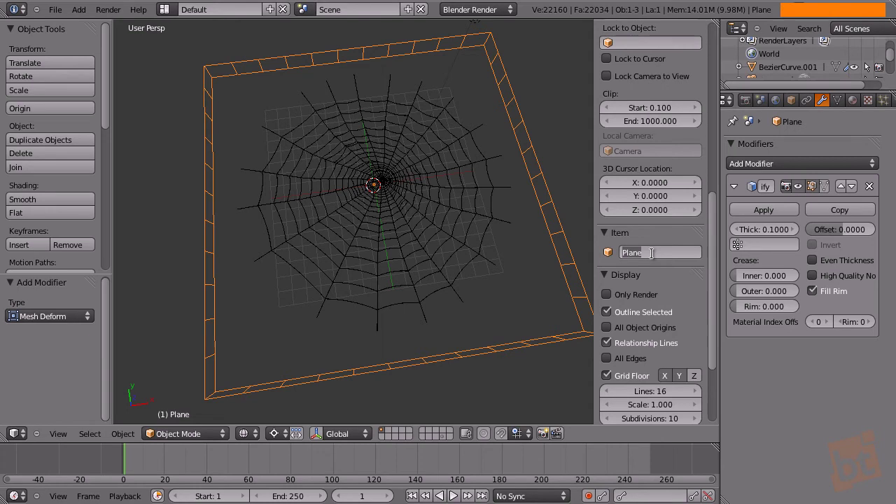
{"action": "key", "text": "shift"}
{"action": "type", "text": "Deforming"}
{"action": "key", "text": "BackSpace"}
{"action": "key", "text": "BackSpace"}
{"action": "key", "text": "BackSpace"}
{"action": "key", "text": "BackSpace"}
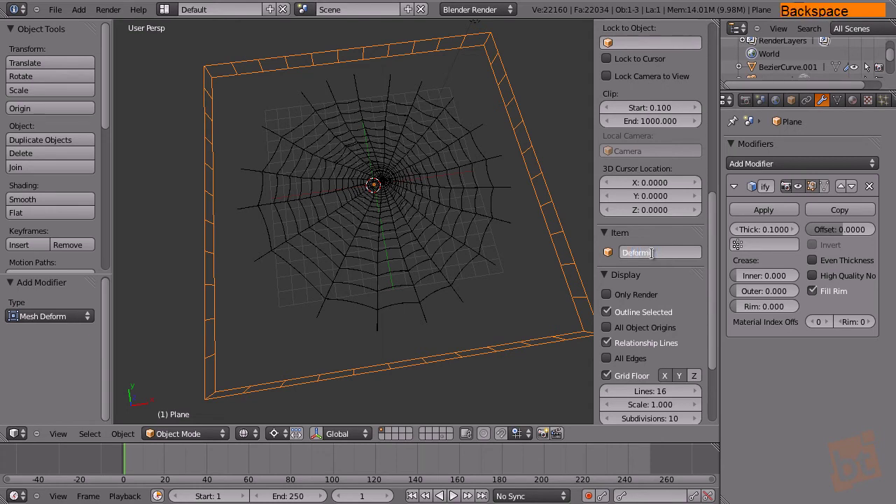
{"action": "type", "text": "er plane"}
{"action": "key", "text": "Return"}
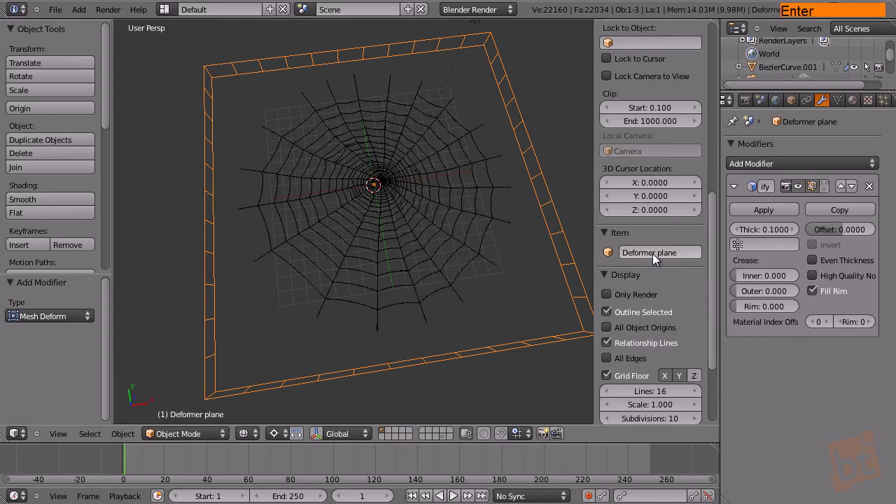
Step: Rename the spider web mesh as "Spider web model"
{"action": "right_click", "coordinate": [432, 203]}
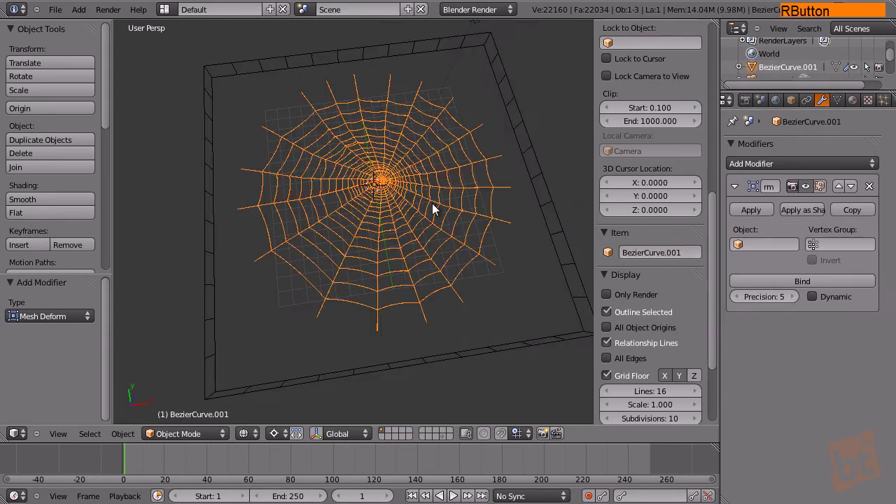
{"action": "left_click", "coordinate": [662, 251]}
{"action": "type", "text": "Spider"}
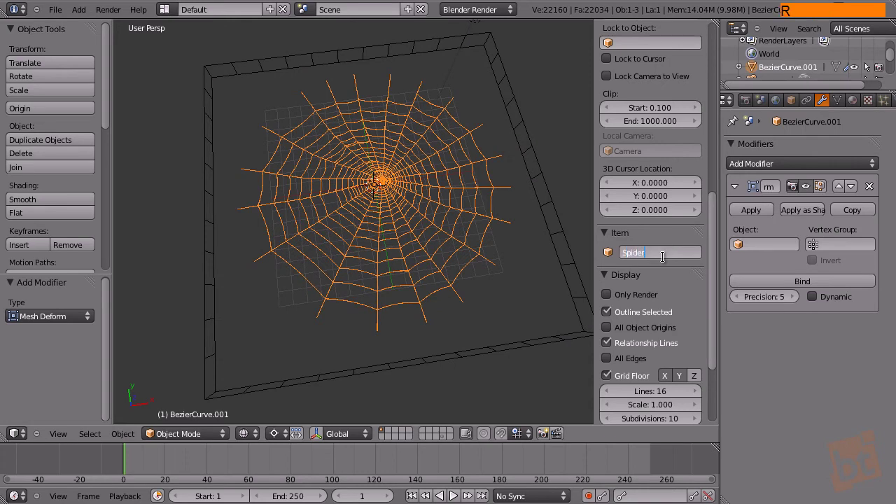
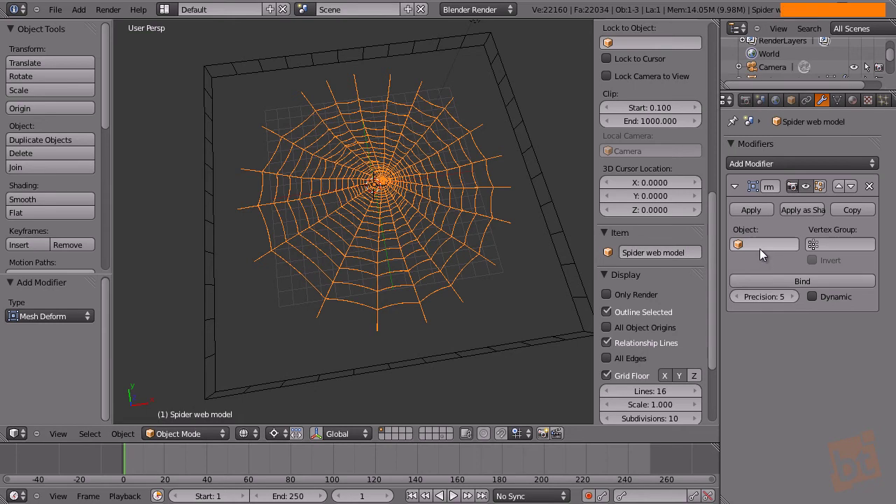
Step: Set Deformer plane as the Mesh Deform object of the web and bind the web to it
{"action": "left_click", "coordinate": [762, 278]}
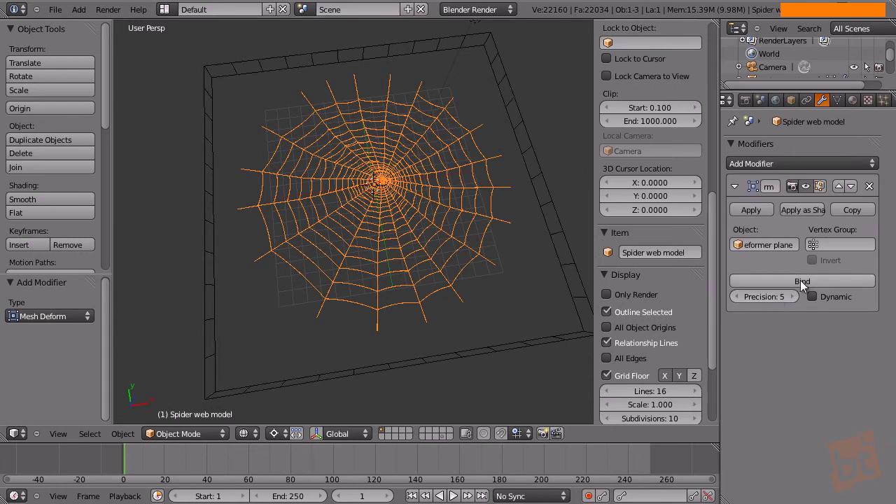
{"action": "left_click", "coordinate": [804, 282]}
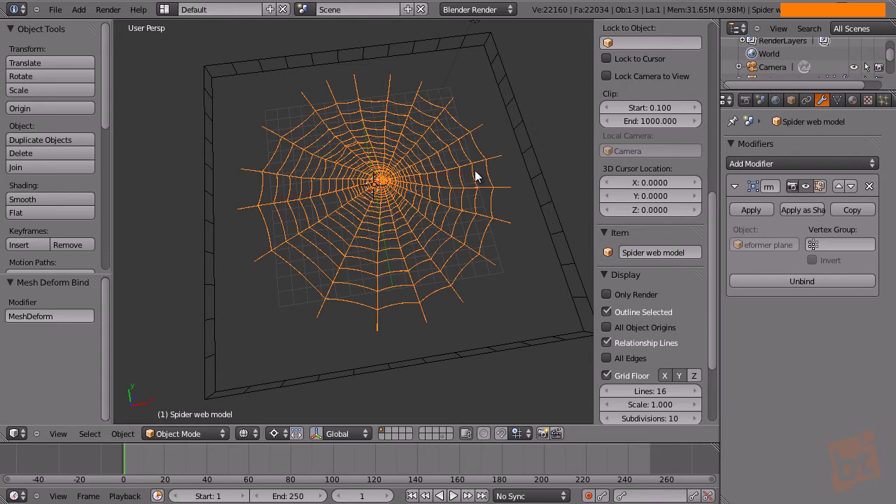
Step: Enter Edit Mode on the Deformer plane and select a single vertex near its centre
{"action": "middle_click_drag", "start_coordinate": [404, 263], "coordinate": [447, 246], "text": "shift"}
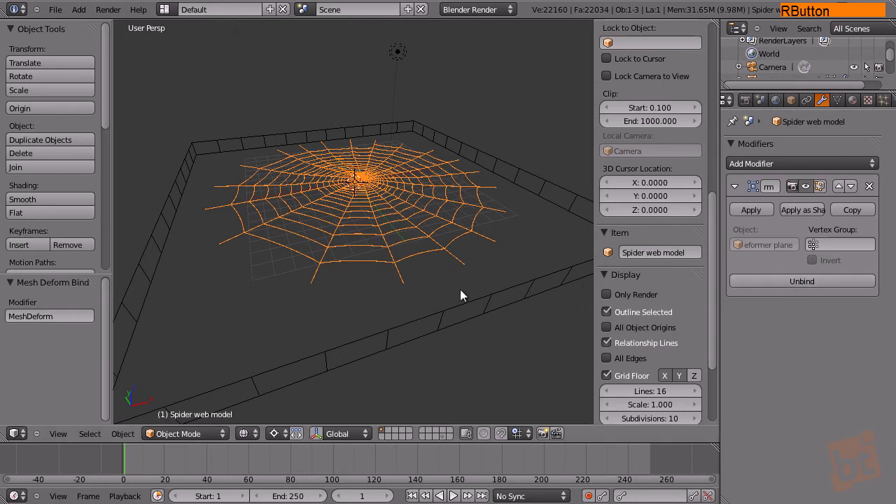
{"action": "right_click", "coordinate": [482, 311]}
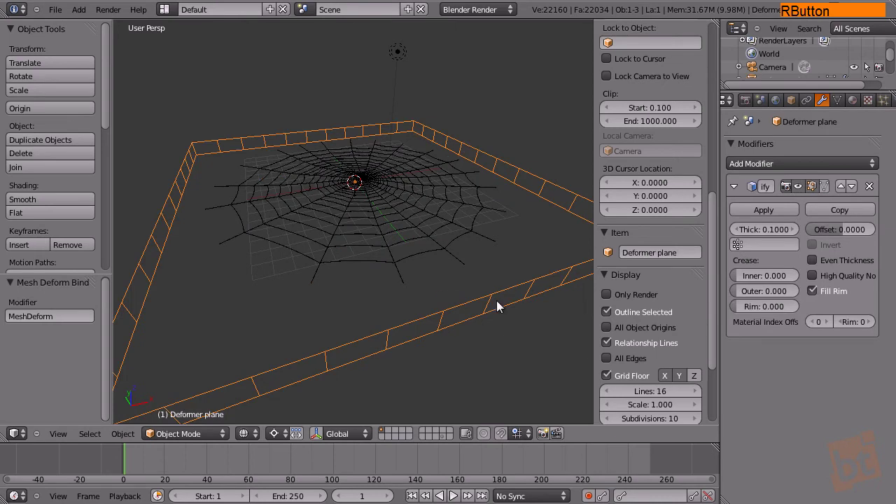
{"action": "key", "text": "Tab"}
{"action": "middle_click_drag", "start_coordinate": [441, 249], "coordinate": [378, 204], "text": "shift"}
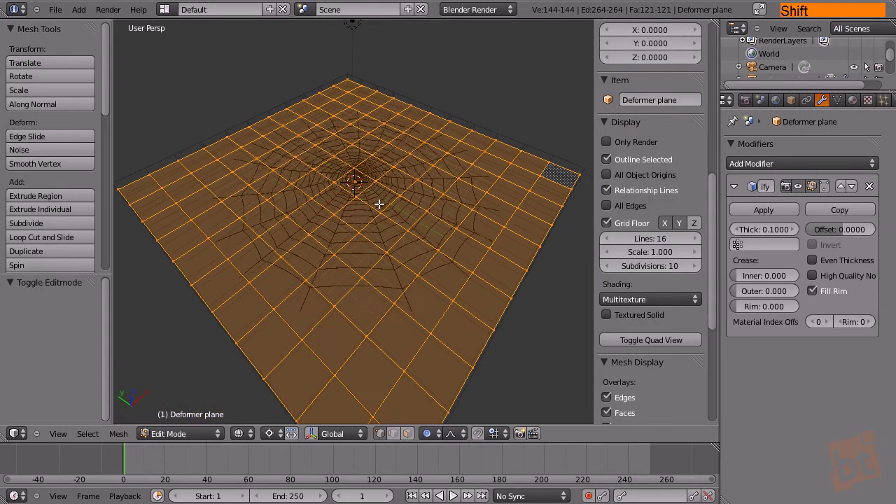
{"action": "right_click", "coordinate": [376, 181]}
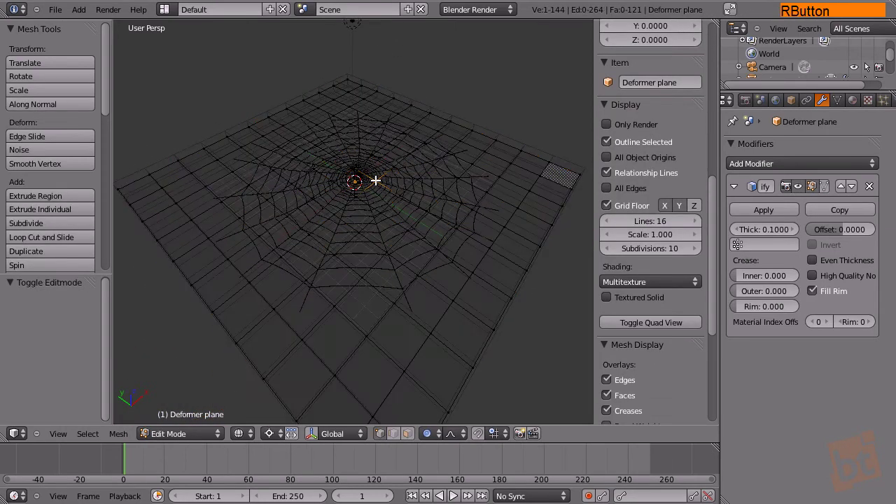
Step: Try moving the selected central vertex with smooth proportional editing at different influence sizes to test how the web follows the cage
{"action": "key", "text": "g"}
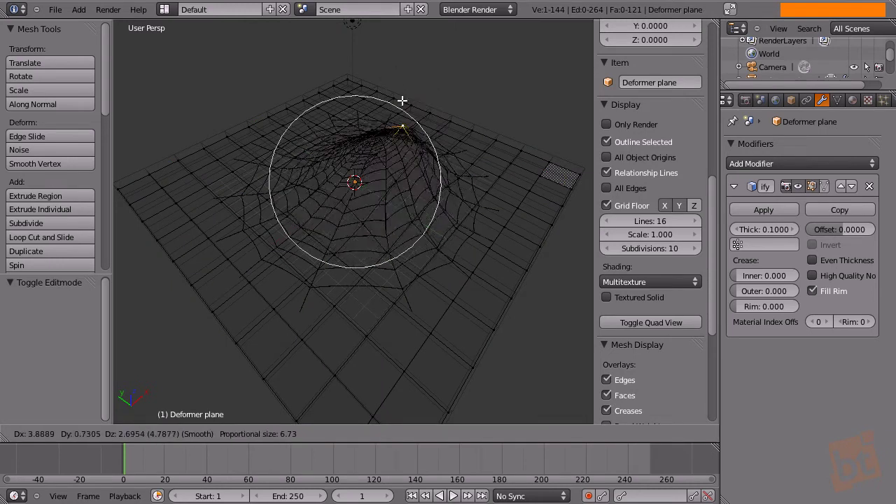
{"action": "right_click", "coordinate": [357, 173]}
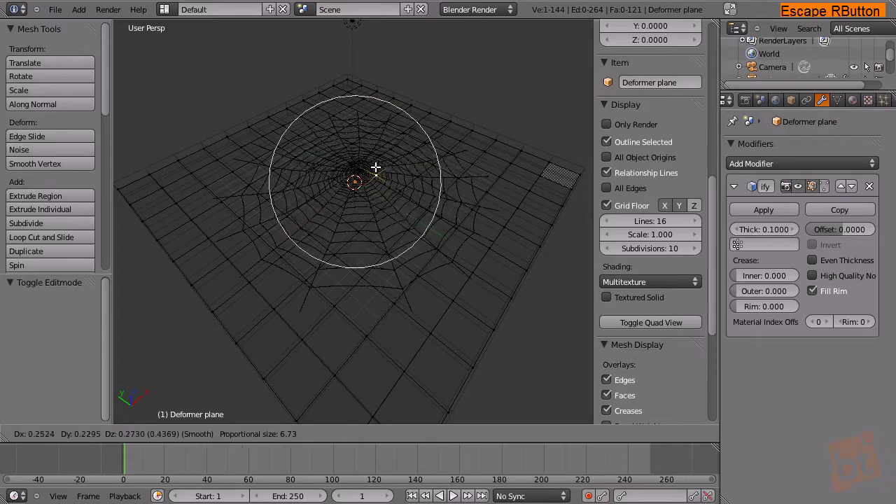
{"action": "scroll", "coordinate": [376, 176], "scroll_direction": "up", "scroll_amount": 4}
{"action": "key", "text": "g"}
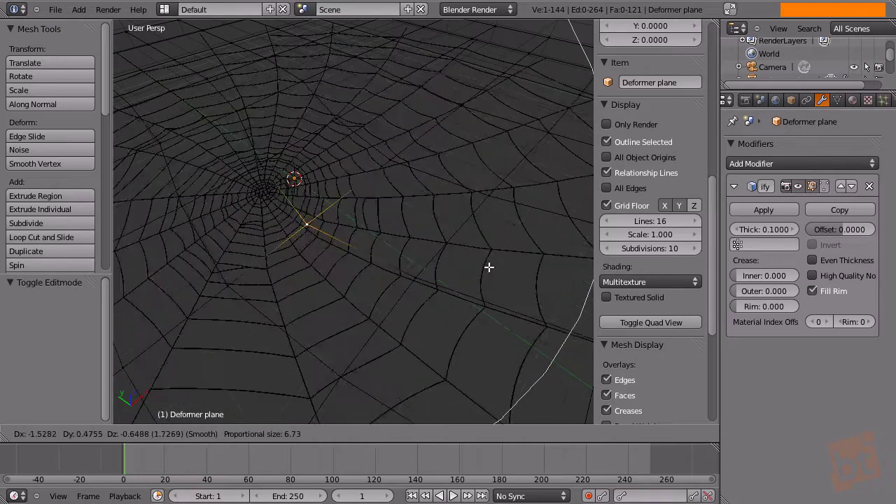
{"action": "right_click", "coordinate": [492, 186]}
{"action": "key", "text": "g"}
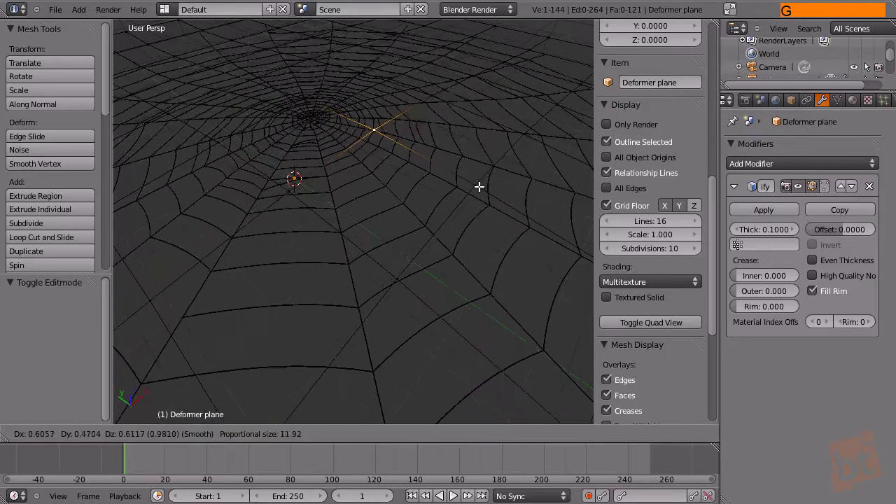
{"action": "scroll", "coordinate": [483, 189], "scroll_direction": "up", "scroll_amount": 2}
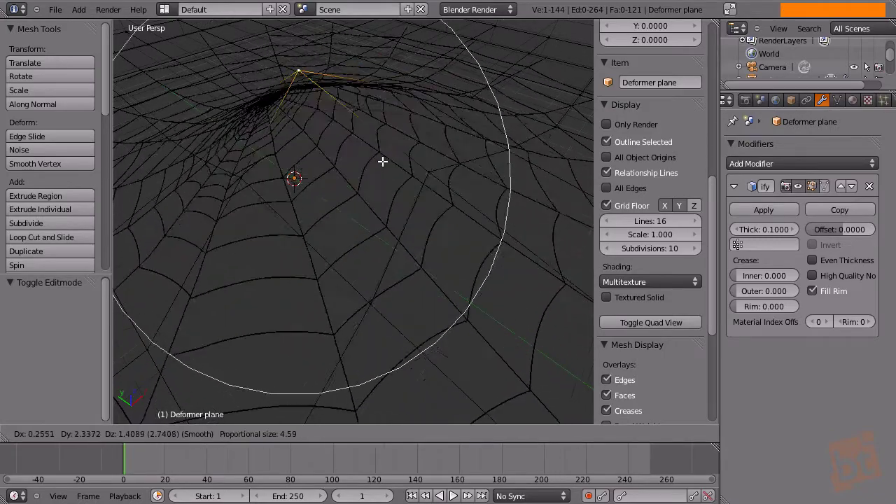
{"action": "right_click", "coordinate": [516, 190]}
Step: Return to Object Mode, deselect everything and save the file
{"action": "key", "text": "Tab"}
{"action": "scroll", "coordinate": [461, 226], "scroll_direction": "down", "scroll_amount": 5}
{"action": "middle_click_drag", "start_coordinate": [473, 252], "coordinate": [421, 245]}
{"action": "key", "text": "a"}
{"action": "key", "text": "ctrl+s"}
{"action": "left_click", "coordinate": [418, 214]}
{"action": "middle_click_drag", "start_coordinate": [419, 214], "coordinate": [418, 234]}
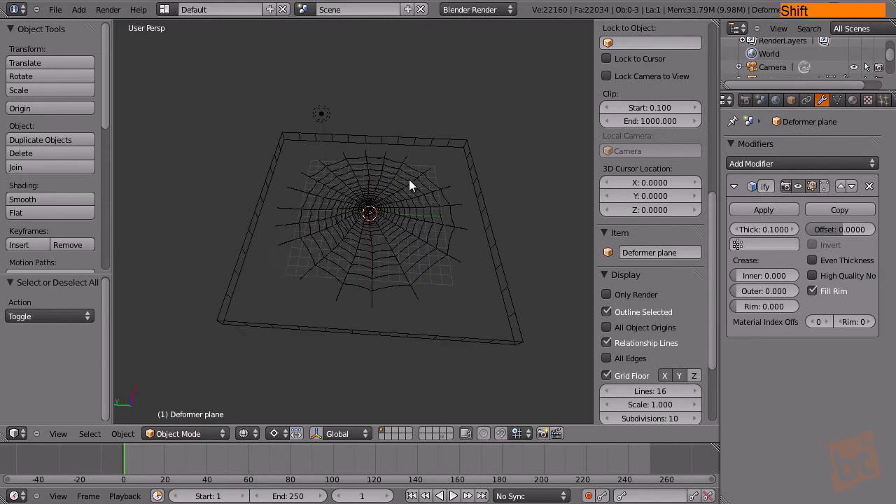
Step: In Edit Mode on the Deformer plane, circle-select from the top view all border vertices lying outside the web
{"action": "right_click", "coordinate": [441, 139]}
{"action": "key", "text": "Tab"}
{"action": "key", "text": "KP_7"}
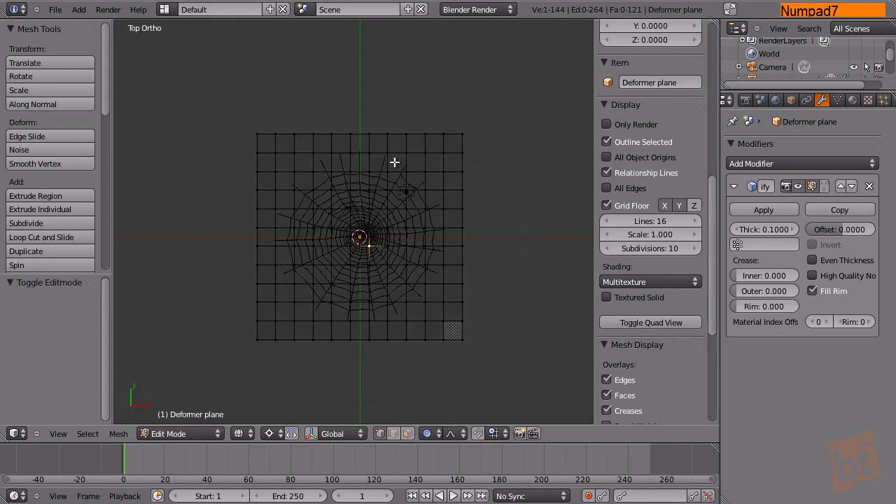
{"action": "middle_click_drag", "start_coordinate": [394, 161], "coordinate": [304, 209], "text": "shift"}
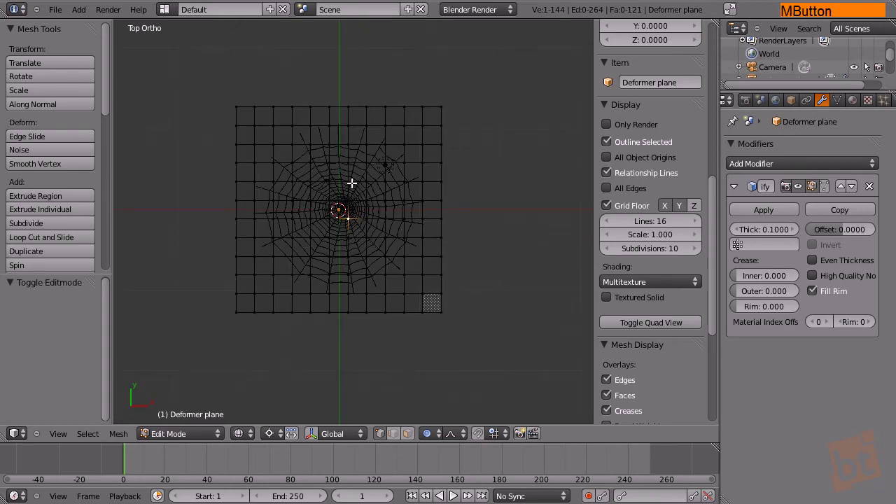
{"action": "key", "text": "c"}
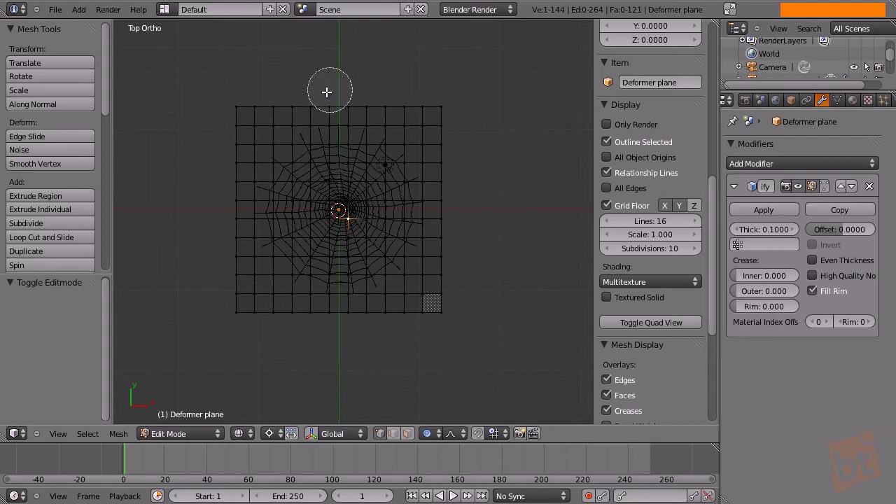
{"action": "mouse_move", "coordinate": [296, 120]}
{"action": "left_mouse_down"}
{"action": "mouse_move", "coordinate": [238, 184]}
{"action": "mouse_move", "coordinate": [293, 91]}
{"action": "mouse_move", "coordinate": [242, 99]}
{"action": "mouse_move", "coordinate": [215, 280]}
{"action": "mouse_move", "coordinate": [248, 167]}
{"action": "mouse_move", "coordinate": [250, 144]}
{"action": "mouse_move", "coordinate": [214, 283]}
{"action": "mouse_move", "coordinate": [232, 160]}
{"action": "mouse_move", "coordinate": [234, 269]}
{"action": "mouse_move", "coordinate": [240, 184]}
{"action": "mouse_move", "coordinate": [249, 318]}
{"action": "mouse_move", "coordinate": [270, 287]}
{"action": "mouse_move", "coordinate": [246, 262]}
{"action": "mouse_move", "coordinate": [290, 311]}
{"action": "mouse_move", "coordinate": [251, 252]}
{"action": "mouse_move", "coordinate": [359, 329]}
{"action": "mouse_move", "coordinate": [238, 280]}
{"action": "mouse_move", "coordinate": [356, 308]}
{"action": "mouse_move", "coordinate": [338, 313]}
{"action": "mouse_move", "coordinate": [440, 260]}
{"action": "mouse_move", "coordinate": [423, 310]}
{"action": "mouse_move", "coordinate": [439, 320]}
{"action": "mouse_move", "coordinate": [414, 297]}
{"action": "mouse_move", "coordinate": [445, 224]}
{"action": "mouse_move", "coordinate": [430, 262]}
{"action": "mouse_move", "coordinate": [436, 208]}
{"action": "mouse_move", "coordinate": [398, 116]}
{"action": "mouse_move", "coordinate": [357, 104]}
{"action": "mouse_move", "coordinate": [344, 113]}
{"action": "mouse_move", "coordinate": [290, 108]}
{"action": "left_mouse_up"}
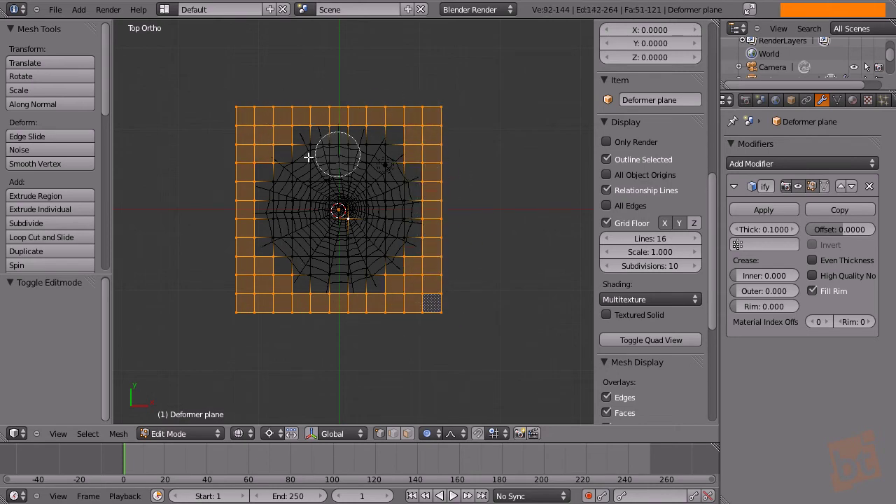
{"action": "mouse_move", "coordinate": [425, 112]}
{"action": "left_mouse_down"}
{"action": "mouse_move", "coordinate": [464, 296]}
{"action": "mouse_move", "coordinate": [446, 266]}
{"action": "mouse_move", "coordinate": [218, 331]}
{"action": "mouse_move", "coordinate": [240, 312]}
{"action": "mouse_move", "coordinate": [222, 79]}
{"action": "mouse_move", "coordinate": [245, 100]}
{"action": "mouse_move", "coordinate": [436, 94]}
{"action": "mouse_move", "coordinate": [454, 112]}
{"action": "mouse_move", "coordinate": [466, 156]}
{"action": "mouse_move", "coordinate": [466, 140]}
{"action": "left_mouse_up"}
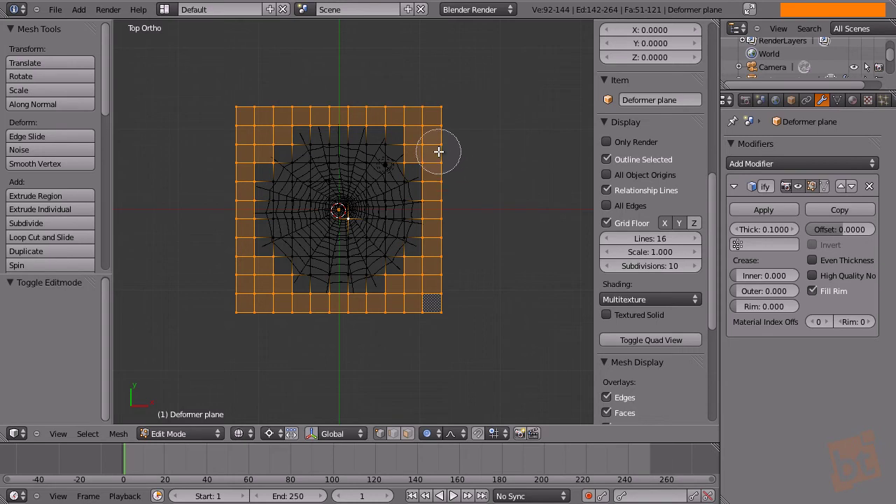
{"action": "mouse_move", "coordinate": [409, 132]}
{"action": "left_mouse_down"}
{"action": "mouse_move", "coordinate": [378, 256]}
{"action": "mouse_move", "coordinate": [393, 222]}
{"action": "mouse_move", "coordinate": [357, 175]}
{"action": "mouse_move", "coordinate": [276, 208]}
{"action": "mouse_move", "coordinate": [412, 210]}
{"action": "mouse_move", "coordinate": [297, 220]}
{"action": "mouse_move", "coordinate": [392, 181]}
{"action": "mouse_move", "coordinate": [349, 268]}
{"action": "mouse_move", "coordinate": [280, 223]}
{"action": "mouse_move", "coordinate": [340, 155]}
{"action": "mouse_move", "coordinate": [291, 180]}
{"action": "left_mouse_up"}
{"action": "mouse_move", "coordinate": [440, 304]}
{"action": "left_mouse_down"}
{"action": "mouse_move", "coordinate": [398, 334]}
{"action": "mouse_move", "coordinate": [428, 310]}
{"action": "mouse_move", "coordinate": [421, 306]}
{"action": "left_mouse_up"}
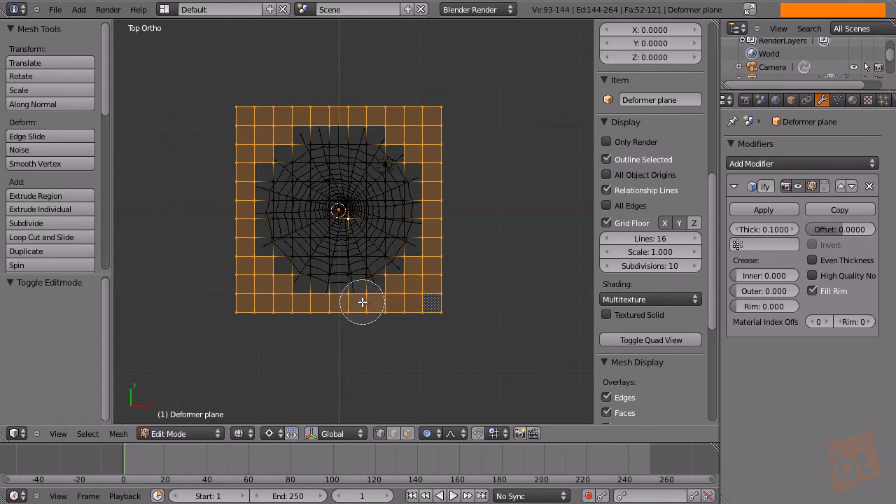
{"action": "mouse_move", "coordinate": [408, 306]}
{"action": "left_mouse_down"}
{"action": "mouse_move", "coordinate": [398, 320]}
{"action": "mouse_move", "coordinate": [428, 314]}
{"action": "mouse_move", "coordinate": [422, 264]}
{"action": "mouse_move", "coordinate": [437, 260]}
{"action": "mouse_move", "coordinate": [429, 226]}
{"action": "mouse_move", "coordinate": [413, 235]}
{"action": "left_mouse_up"}
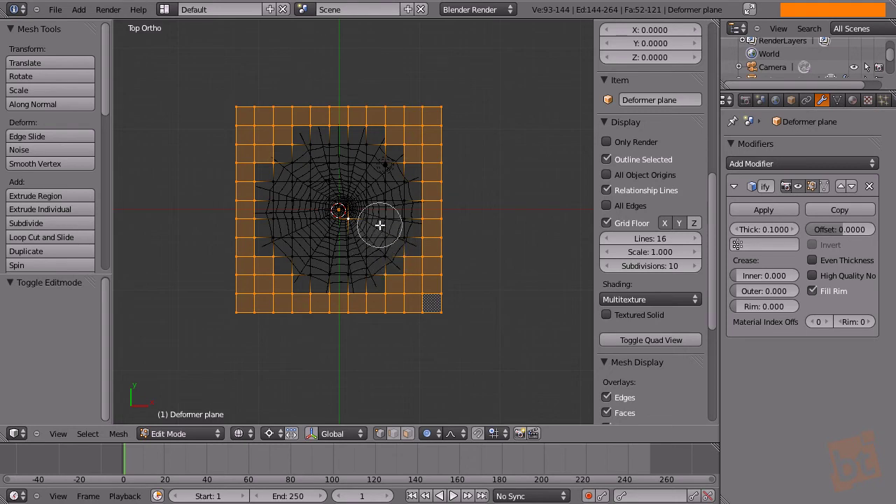
{"action": "right_click", "coordinate": [379, 225]}
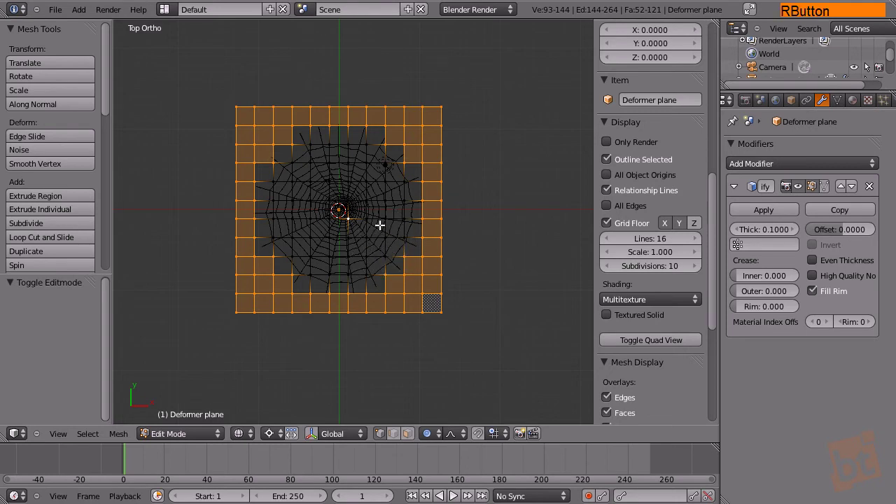
Step: Remove the stray vertex near the plane's centre from the selection with circle select
{"action": "key", "text": "c"}
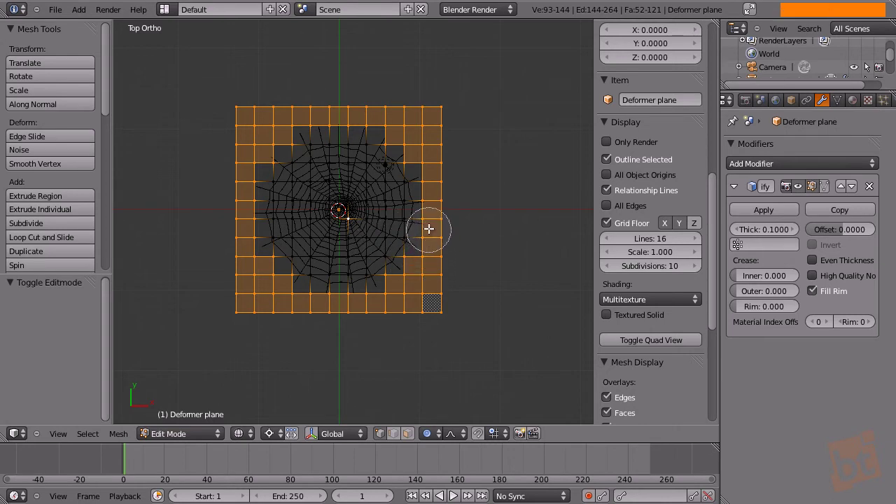
{"action": "left_click", "coordinate": [417, 144]}
{"action": "mouse_move", "coordinate": [417, 144]}
{"action": "left_mouse_down"}
{"action": "mouse_move", "coordinate": [328, 110]}
{"action": "mouse_move", "coordinate": [427, 141]}
{"action": "mouse_move", "coordinate": [380, 163]}
{"action": "mouse_move", "coordinate": [346, 198]}
{"action": "mouse_move", "coordinate": [399, 154]}
{"action": "mouse_move", "coordinate": [334, 343]}
{"action": "mouse_move", "coordinate": [340, 231]}
{"action": "left_mouse_up"}
{"action": "middle_click", "coordinate": [341, 232]}
{"action": "mouse_move", "coordinate": [341, 232]}
{"action": "middle_mouse_down"}
{"action": "mouse_move", "coordinate": [329, 195]}
{"action": "mouse_move", "coordinate": [350, 182]}
{"action": "mouse_move", "coordinate": [370, 199]}
{"action": "mouse_move", "coordinate": [378, 191]}
{"action": "mouse_move", "coordinate": [361, 166]}
{"action": "mouse_move", "coordinate": [382, 192]}
{"action": "middle_mouse_up"}
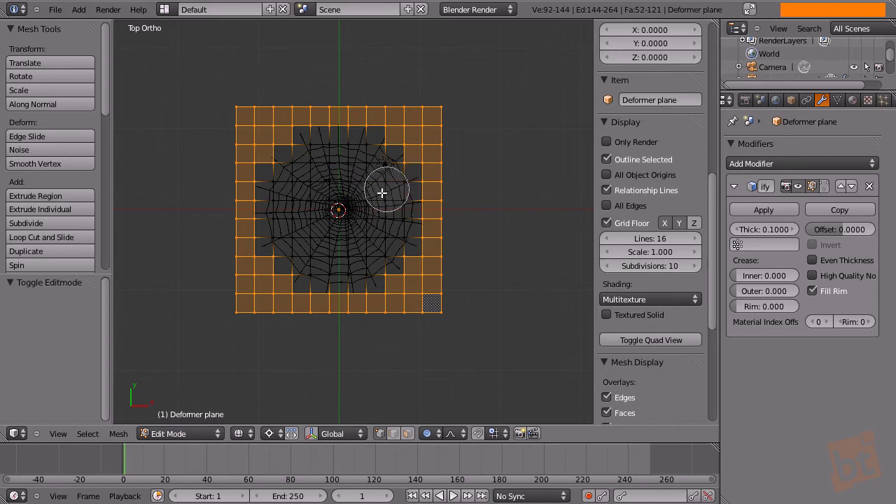
{"action": "scroll", "coordinate": [342, 226], "scroll_direction": "down", "scroll_amount": 10}
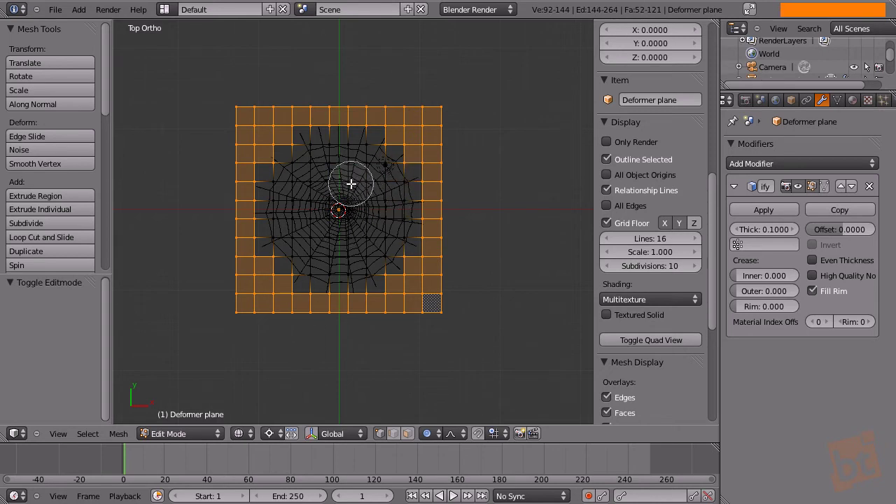
{"action": "scroll", "coordinate": [339, 211], "scroll_direction": "up", "scroll_amount": 8}
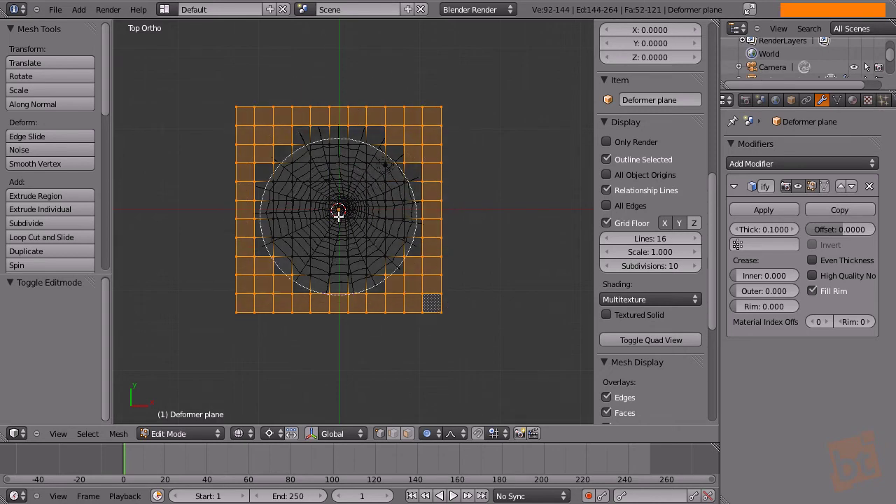
{"action": "scroll", "coordinate": [340, 208], "scroll_direction": "down", "scroll_amount": 10}
{"action": "scroll", "coordinate": [339, 209], "scroll_direction": "down", "scroll_amount": 4}
{"action": "scroll", "coordinate": [340, 210], "scroll_direction": "up", "scroll_amount": 8}
{"action": "scroll", "coordinate": [342, 211], "scroll_direction": "down", "scroll_amount": 2}
{"action": "scroll", "coordinate": [342, 210], "scroll_direction": "down", "scroll_amount": 2}
{"action": "scroll", "coordinate": [342, 211], "scroll_direction": "up", "scroll_amount": 5}
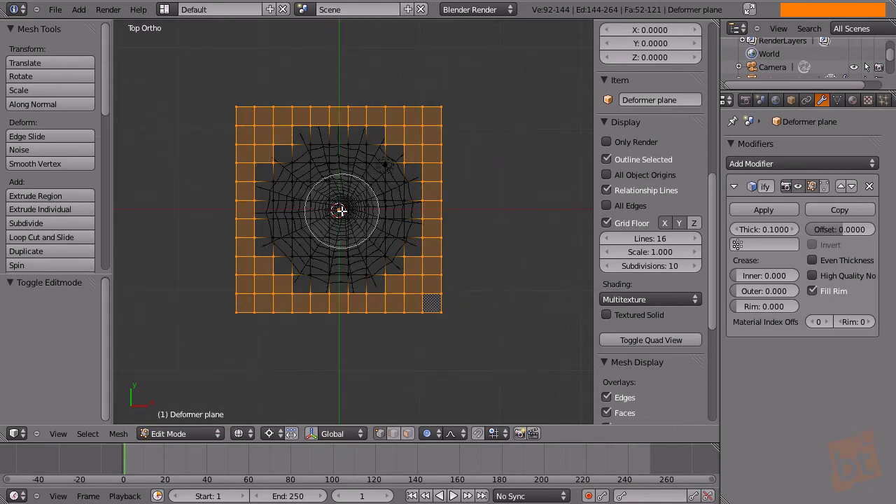
Step: Create a vertex group named "Fixed Vertices" on the Deformer plane and assign the selected border vertices to it
{"action": "right_click", "coordinate": [341, 210]}
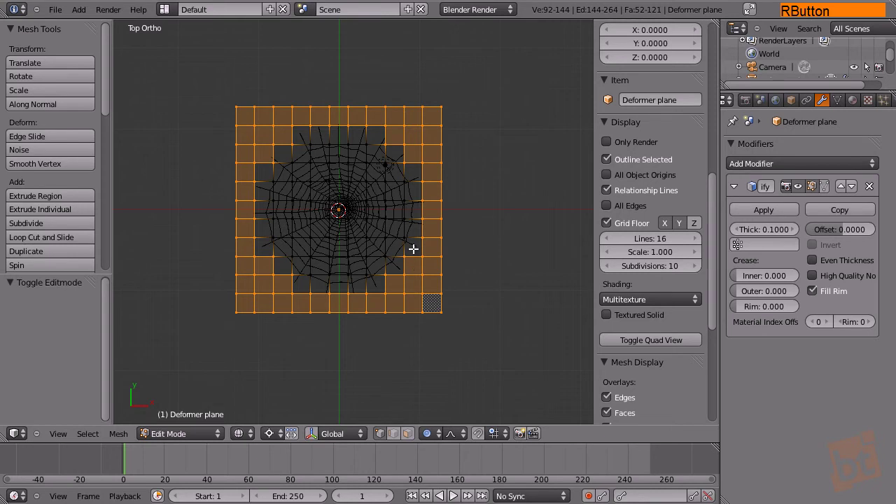
{"action": "middle_click_drag", "start_coordinate": [413, 248], "coordinate": [414, 266], "text": "shift"}
{"action": "left_click", "coordinate": [837, 100]}
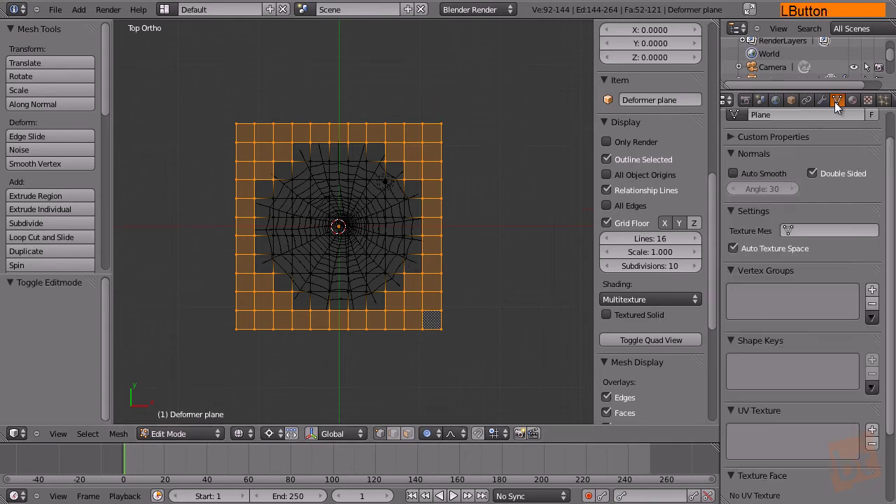
{"action": "middle_click_drag", "start_coordinate": [811, 200], "coordinate": [804, 275]}
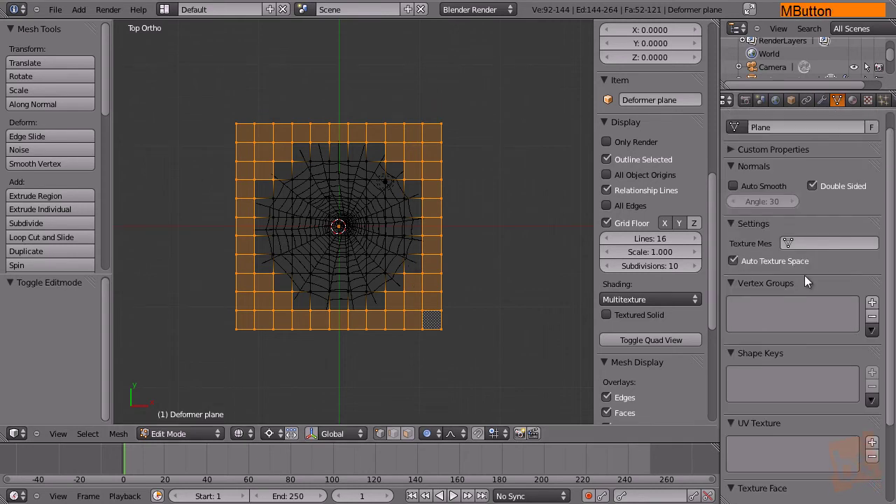
{"action": "left_click", "coordinate": [872, 303]}
{"action": "left_click", "coordinate": [821, 386]}
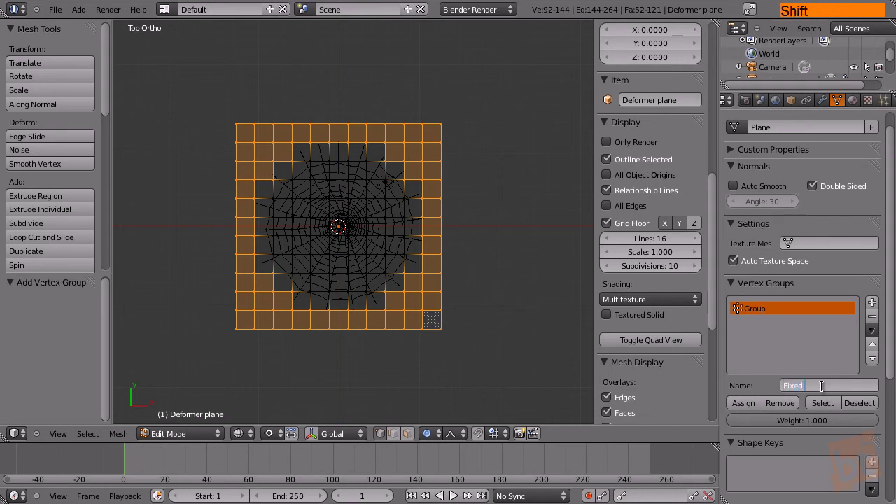
{"action": "type", "text": "Fixed Vertices"}
{"action": "key", "text": "Return"}
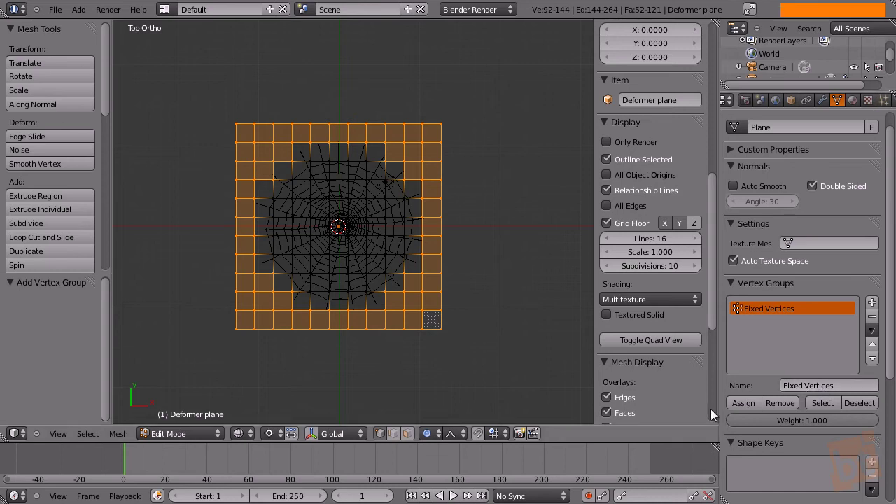
{"action": "left_click", "coordinate": [745, 402]}
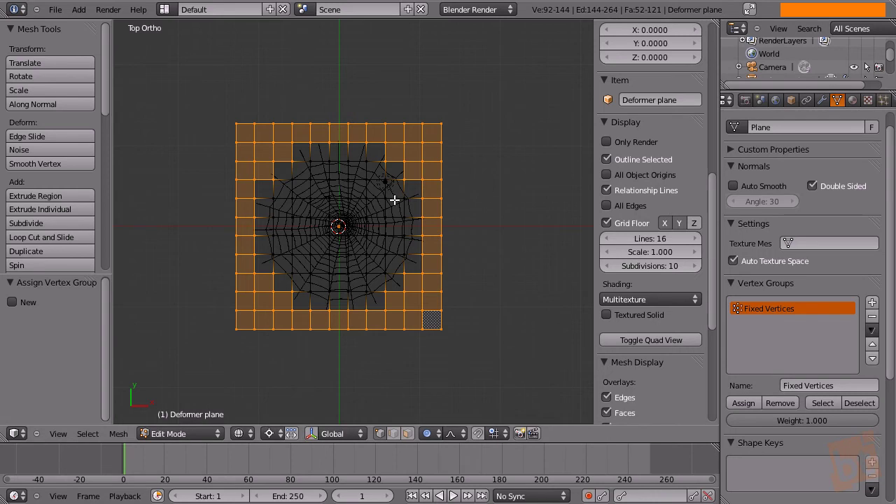
Step: Return to Object Mode and enable Cloth physics on the Deformer plane
{"action": "key", "text": "Tab"}
{"action": "middle_click_drag", "start_coordinate": [474, 322], "coordinate": [415, 238]}
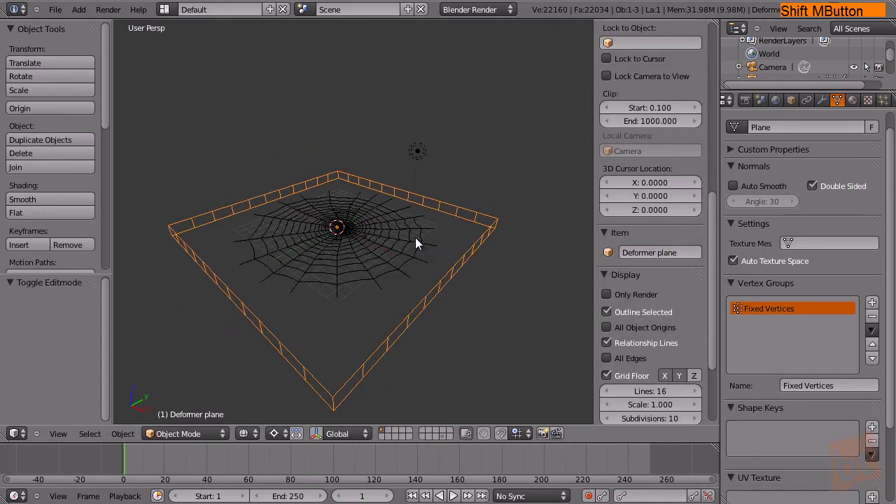
{"action": "middle_click_drag", "start_coordinate": [843, 105], "coordinate": [827, 106]}
{"action": "left_click", "coordinate": [883, 101]}
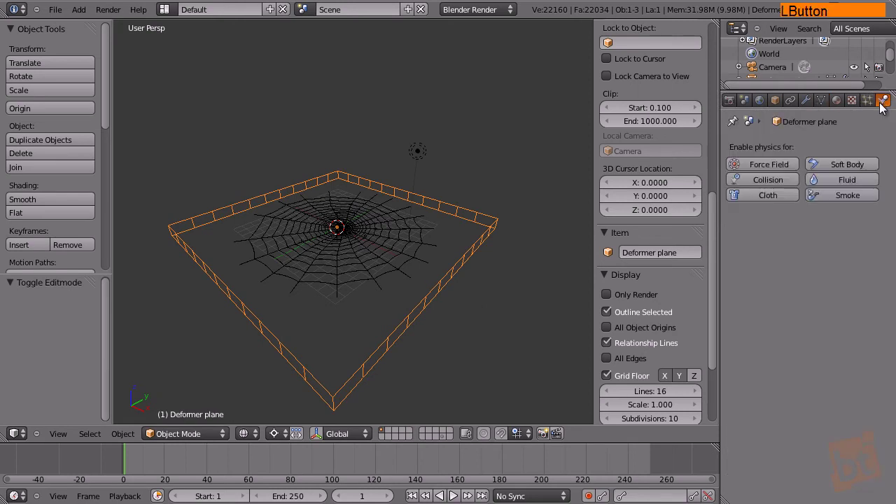
{"action": "left_click", "coordinate": [767, 195]}
Step: Switch the viewport to solid shading and set the Spider web model to display as Wire with X-Ray enabled
{"action": "key", "text": "z"}
{"action": "mouse_move", "coordinate": [408, 254]}
{"action": "middle_mouse_down"}
{"action": "mouse_move", "coordinate": [433, 274]}
{"action": "mouse_move", "coordinate": [375, 273]}
{"action": "middle_mouse_up"}
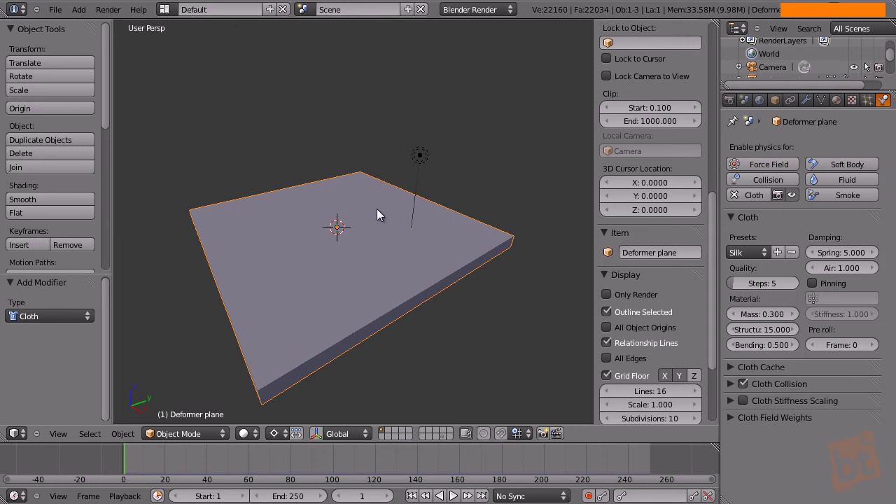
{"action": "key", "text": "z"}
{"action": "right_click", "coordinate": [338, 250]}
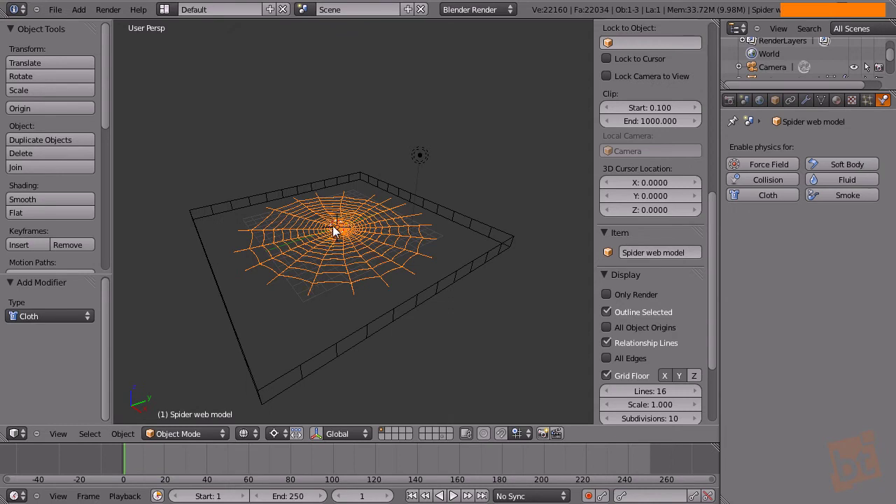
{"action": "key", "text": "z"}
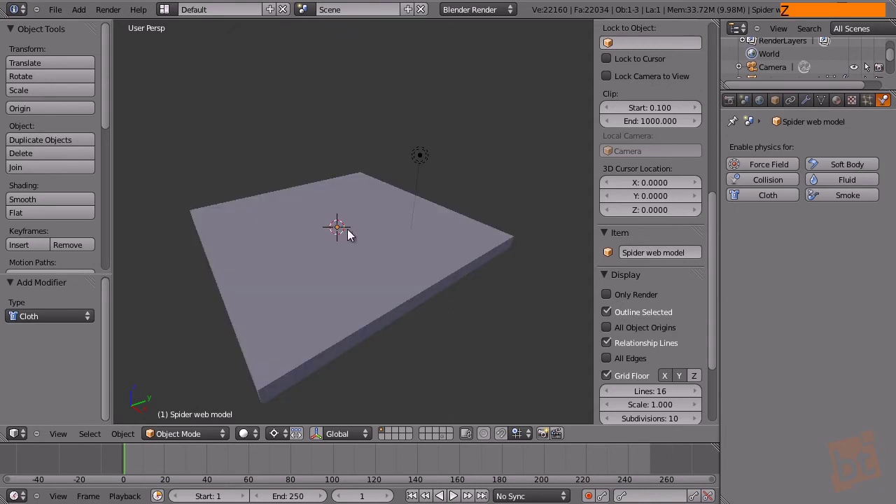
{"action": "left_click", "coordinate": [775, 100]}
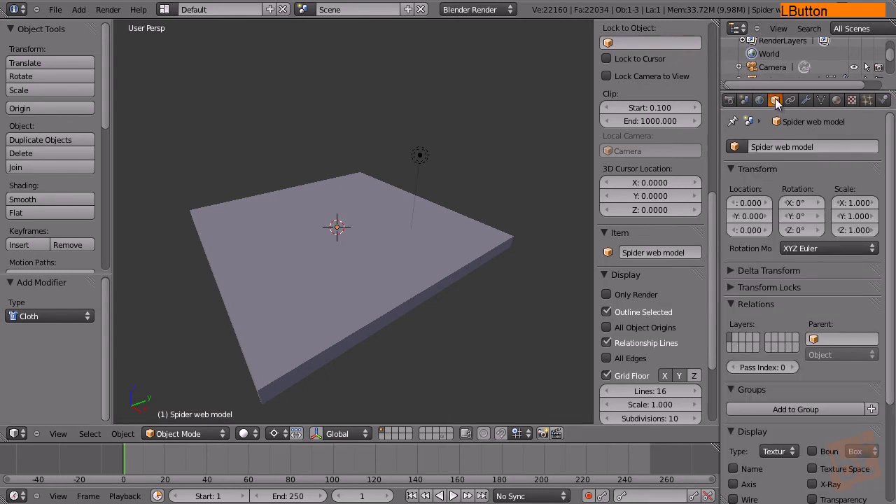
{"action": "scroll", "coordinate": [778, 128], "scroll_direction": "down", "scroll_amount": 4}
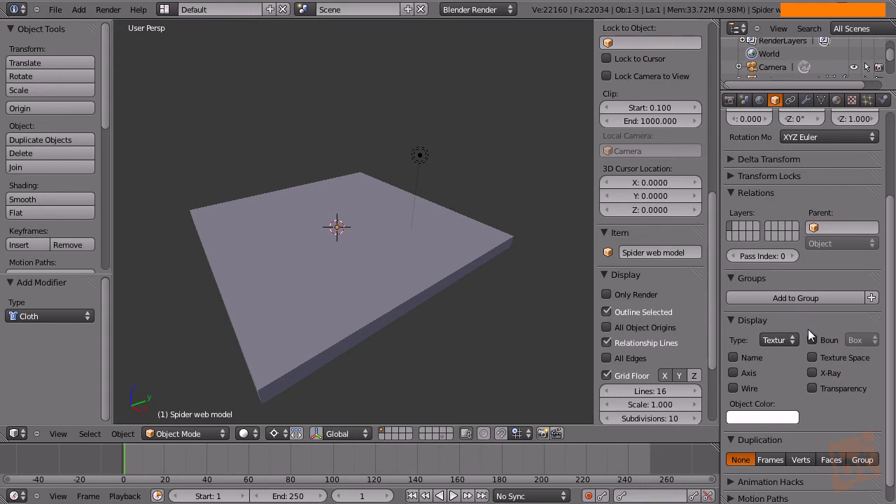
{"action": "left_click", "coordinate": [793, 341]}
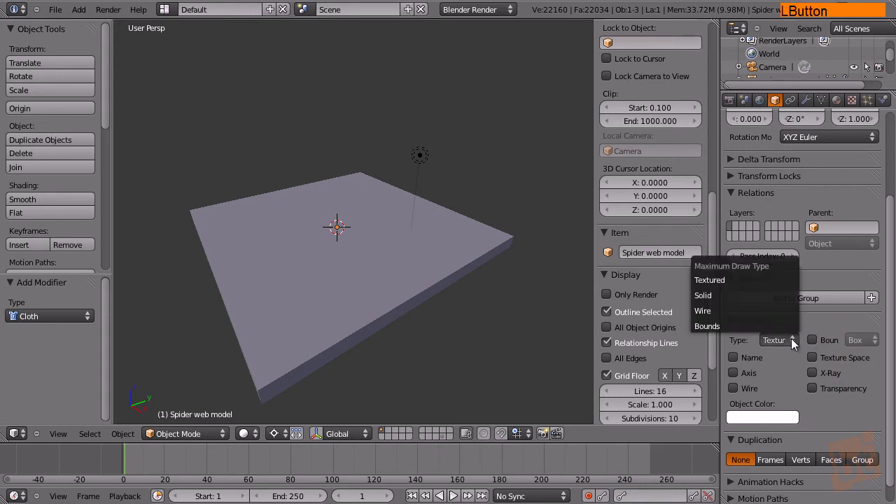
{"action": "left_click", "coordinate": [746, 310]}
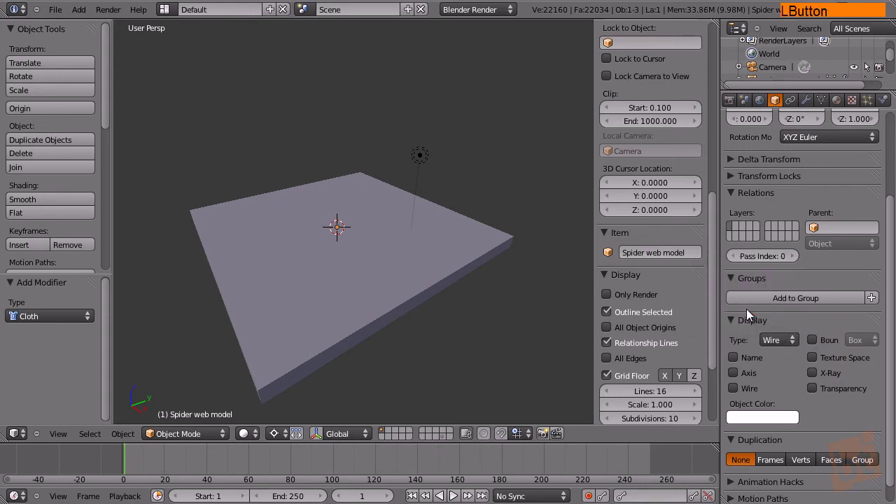
{"action": "left_click", "coordinate": [812, 373]}
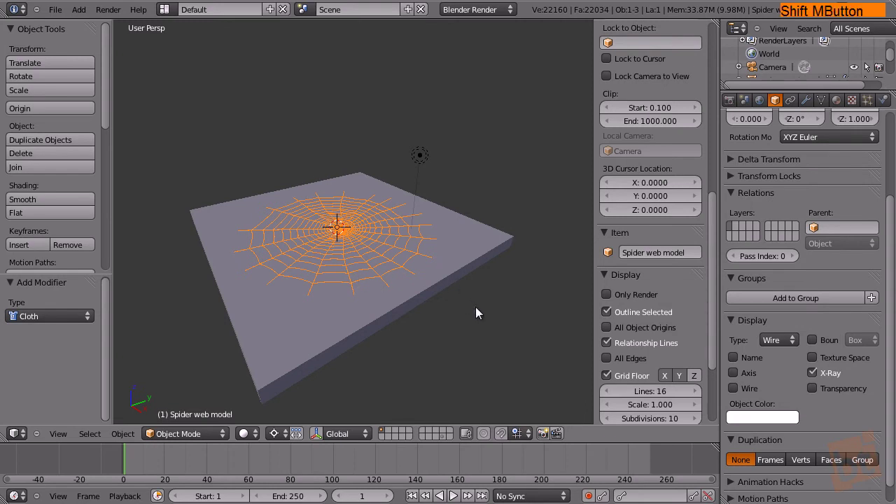
Step: Select the Deformer plane and enable pinning in its Cloth settings, using the "Fixed Vertices" vertex group
{"action": "middle_click_drag", "start_coordinate": [476, 310], "coordinate": [403, 268], "text": "shift"}
{"action": "mouse_move", "coordinate": [508, 327]}
{"action": "middle_mouse_down"}
{"action": "mouse_move", "coordinate": [484, 247]}
{"action": "mouse_move", "coordinate": [488, 298]}
{"action": "mouse_move", "coordinate": [546, 373]}
{"action": "mouse_move", "coordinate": [454, 231]}
{"action": "mouse_move", "coordinate": [419, 268]}
{"action": "mouse_move", "coordinate": [496, 237]}
{"action": "middle_mouse_up"}
{"action": "key", "text": "z"}
{"action": "key", "text": "z"}
{"action": "right_click", "coordinate": [421, 288]}
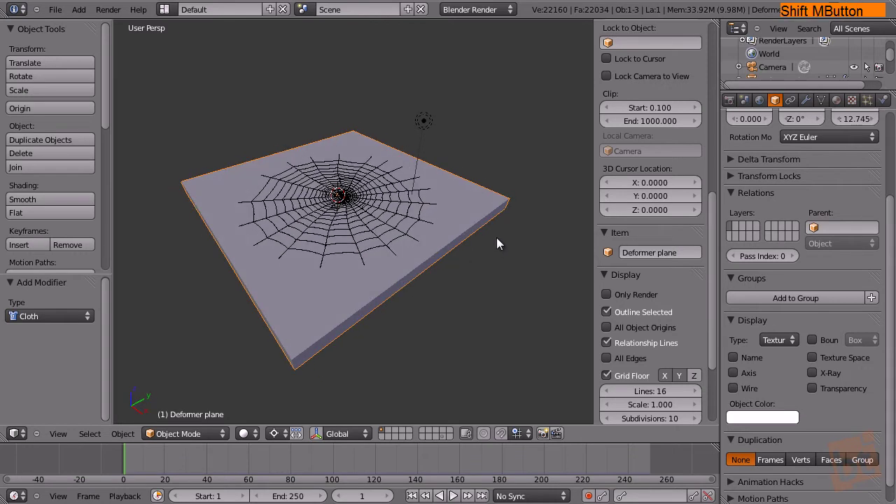
{"action": "left_click", "coordinate": [883, 101]}
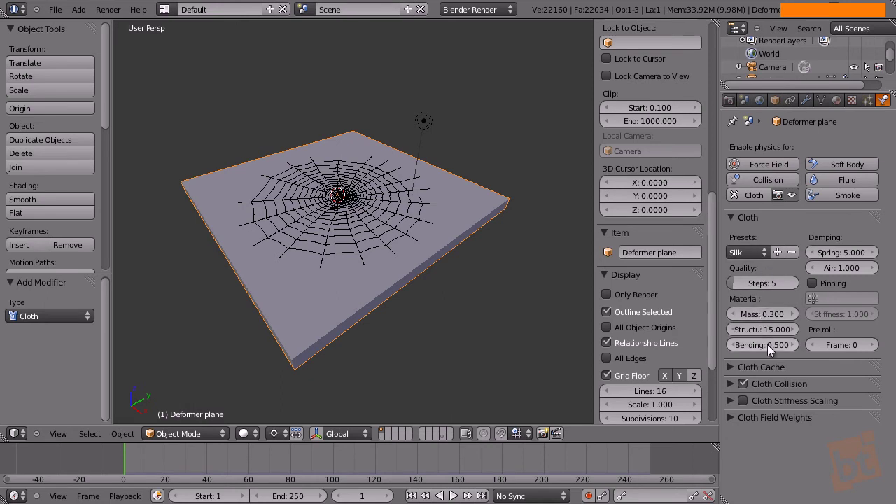
{"action": "left_click", "coordinate": [813, 282]}
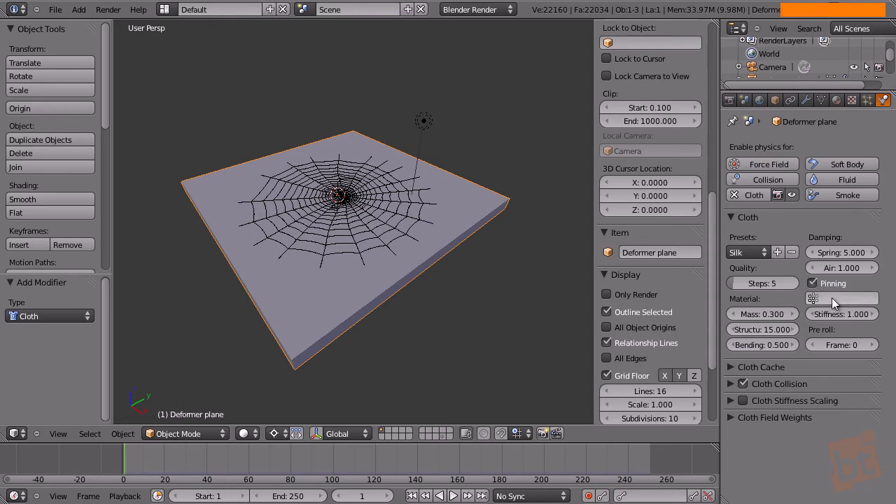
{"action": "left_click", "coordinate": [830, 298]}
{"action": "left_click", "coordinate": [835, 320]}
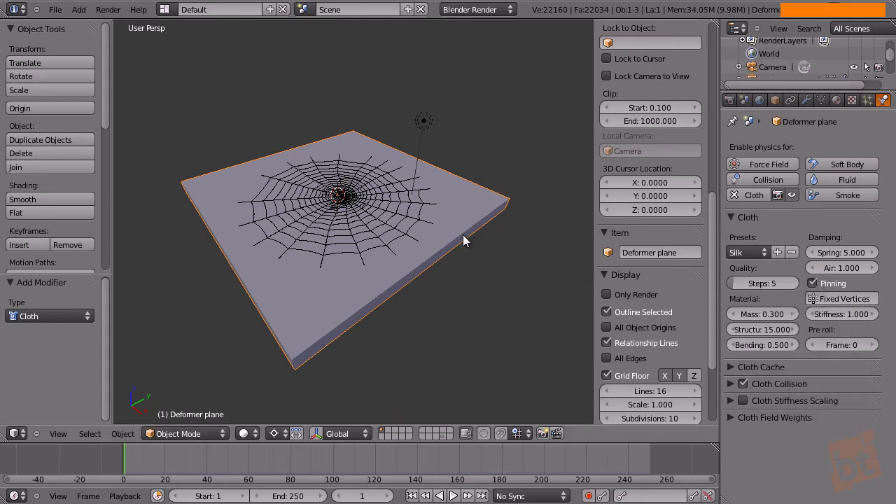
Step: Play the animation to preview how the pinned cloth plane moves the spider web
{"action": "middle_click_drag", "start_coordinate": [411, 247], "coordinate": [458, 155], "text": "shift"}
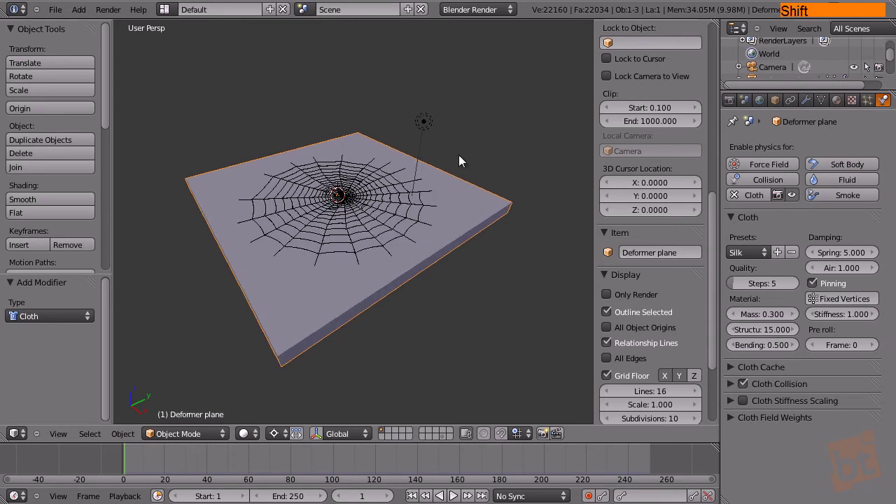
{"action": "middle_click_drag", "start_coordinate": [465, 187], "coordinate": [500, 194]}
{"action": "key", "text": "alt+a"}
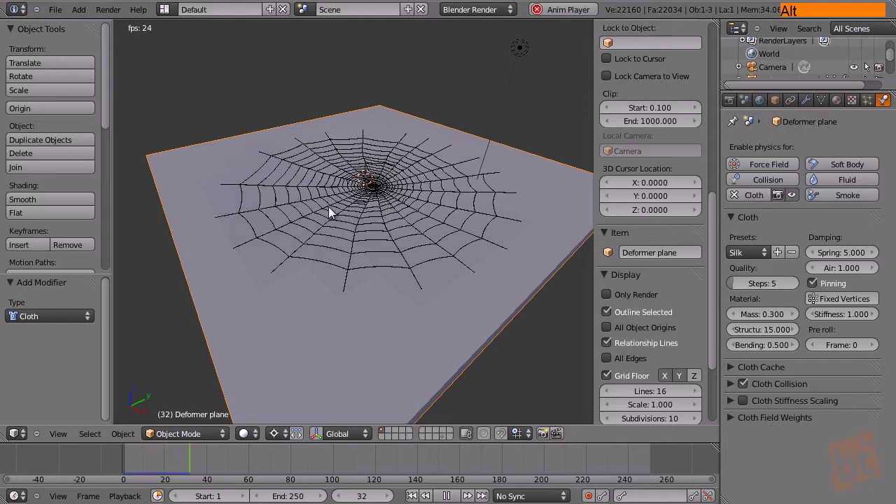
{"action": "middle_click_drag", "start_coordinate": [434, 277], "coordinate": [393, 245], "text": "shift"}
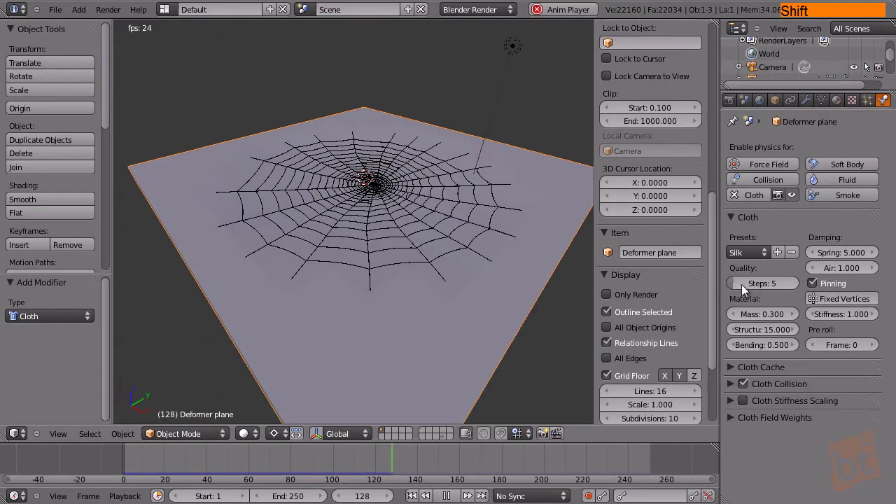
Step: Set the Deformer plane's cloth mass to 2 and replay the simulation
{"action": "left_click", "coordinate": [761, 314]}
{"action": "type", "text": "2"}
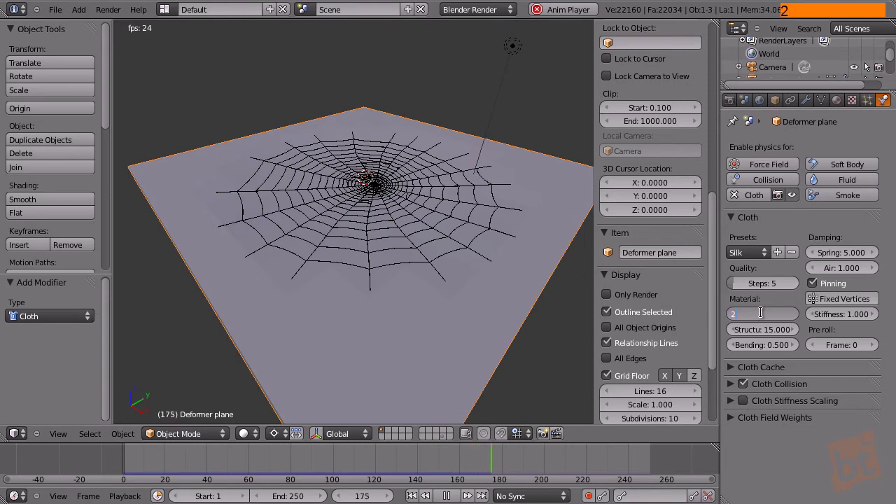
{"action": "key", "text": "Escape"}
{"action": "key", "text": "alt+a"}
{"action": "middle_click_drag", "start_coordinate": [462, 286], "coordinate": [427, 260], "text": "shift"}
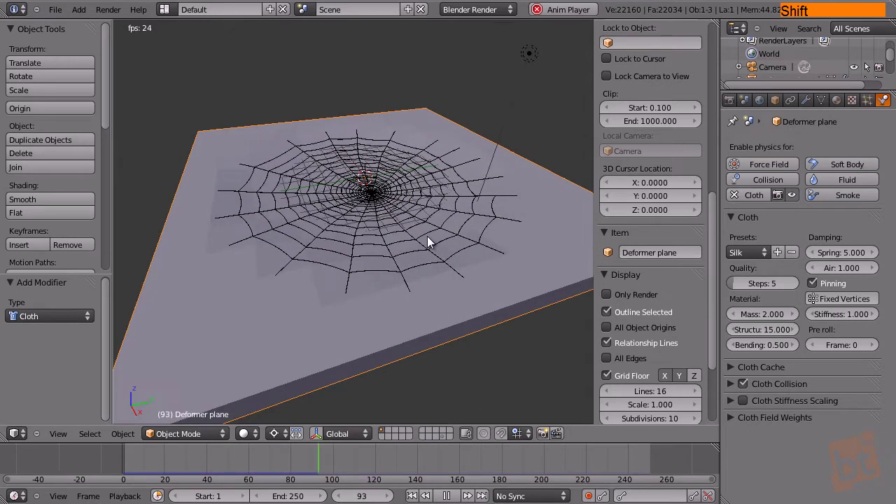
Step: Lower the cloth's structural stiffness to 5.2 and replay the simulation, checking the web's sag from the side and above
{"action": "left_click_drag", "start_coordinate": [764, 330], "coordinate": [693, 329]}
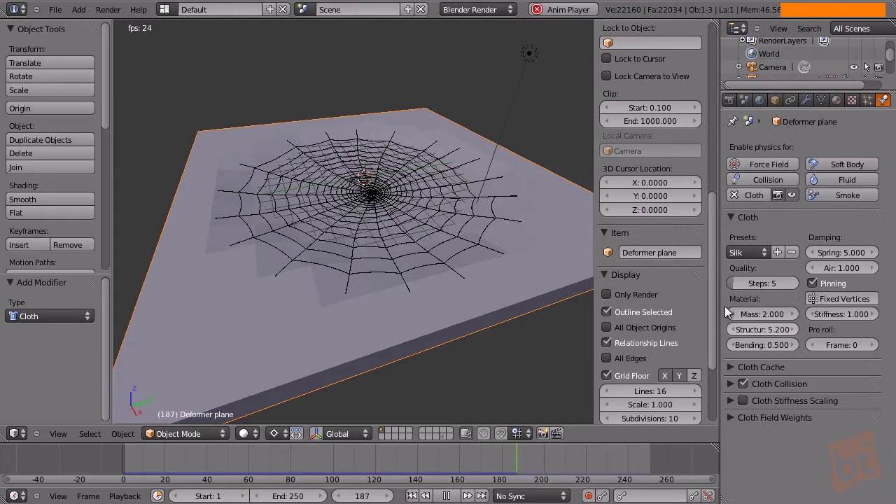
{"action": "key", "text": "Escape"}
{"action": "key", "text": "alt+a"}
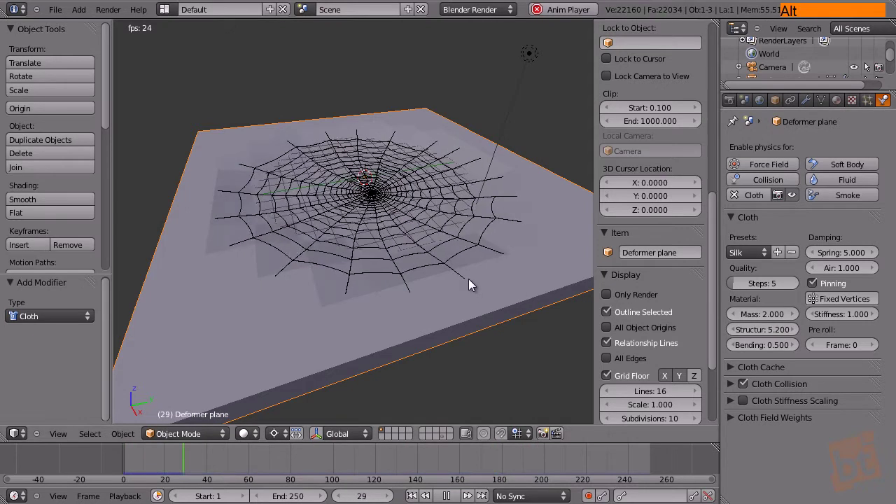
{"action": "middle_click_drag", "start_coordinate": [468, 278], "coordinate": [436, 244], "text": "shift"}
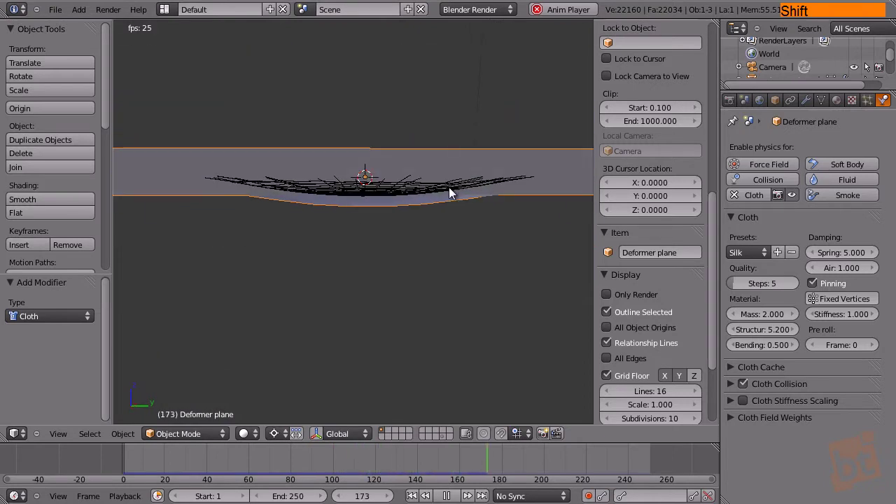
{"action": "middle_click_drag", "start_coordinate": [428, 197], "coordinate": [490, 233], "text": "shift"}
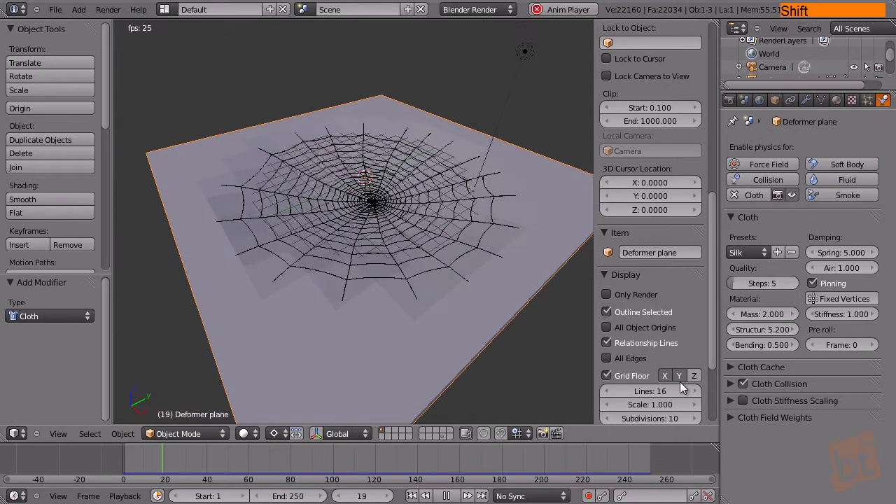
{"action": "scroll", "coordinate": [339, 327], "scroll_direction": "down", "scroll_amount": 3}
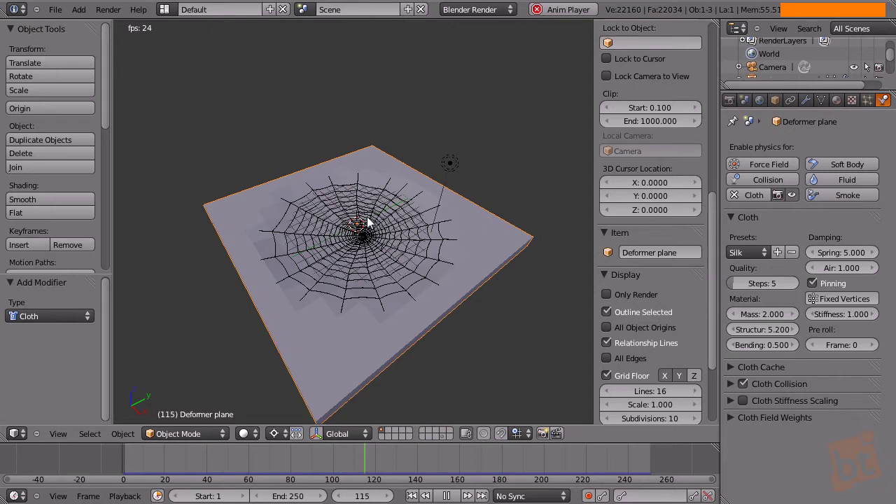
{"action": "scroll", "coordinate": [396, 255], "scroll_direction": "up", "scroll_amount": 3}
{"action": "middle_click_drag", "start_coordinate": [394, 266], "coordinate": [434, 241]}
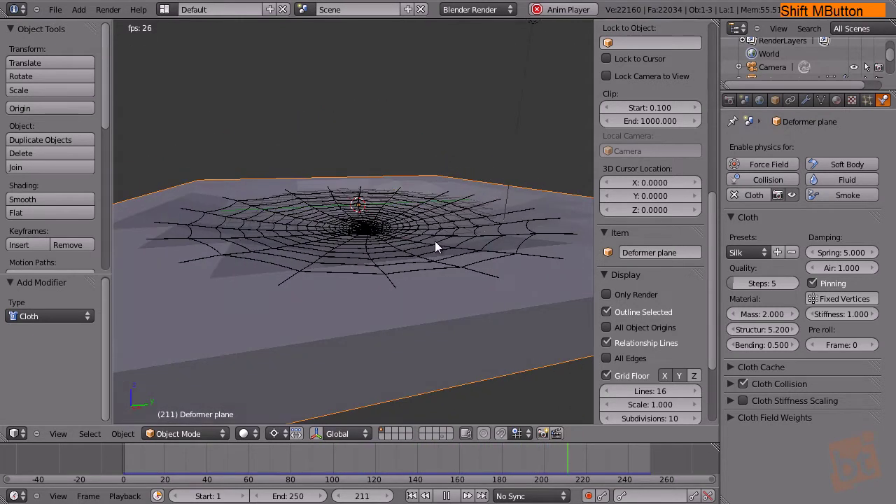
Step: Set the Deformer plane's cloth mass to 3 and restart the simulation playback
{"action": "left_click", "coordinate": [762, 314]}
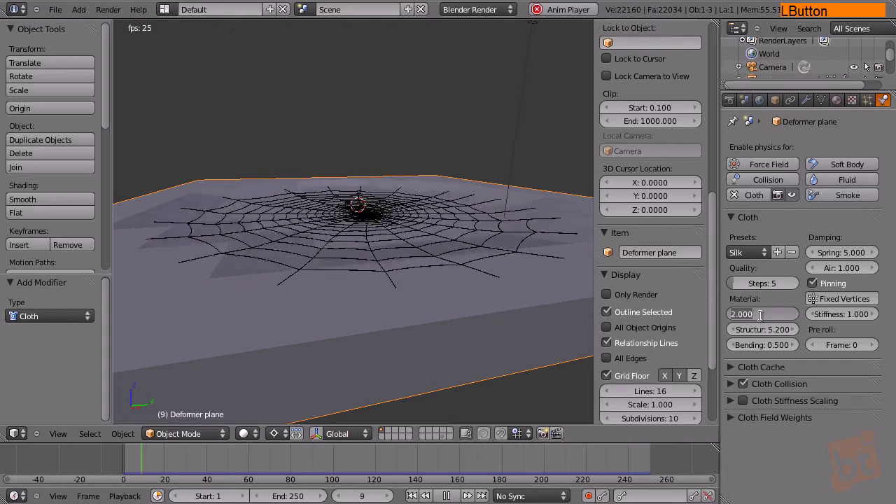
{"action": "key", "text": "Return"}
{"action": "key", "text": "Escape"}
{"action": "key", "text": "alt+a"}
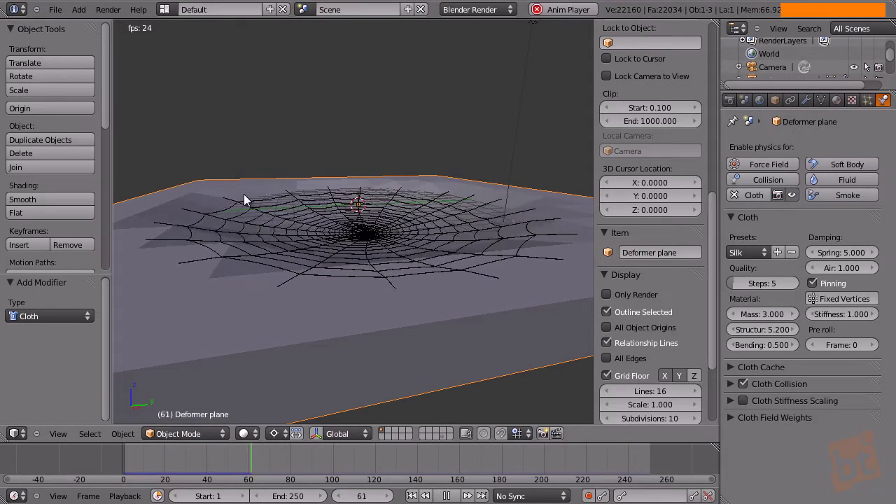
Step: Raise the cloth's bending stiffness to 7.6 and replay the simulation
{"action": "left_click_drag", "start_coordinate": [756, 344], "coordinate": [808, 349]}
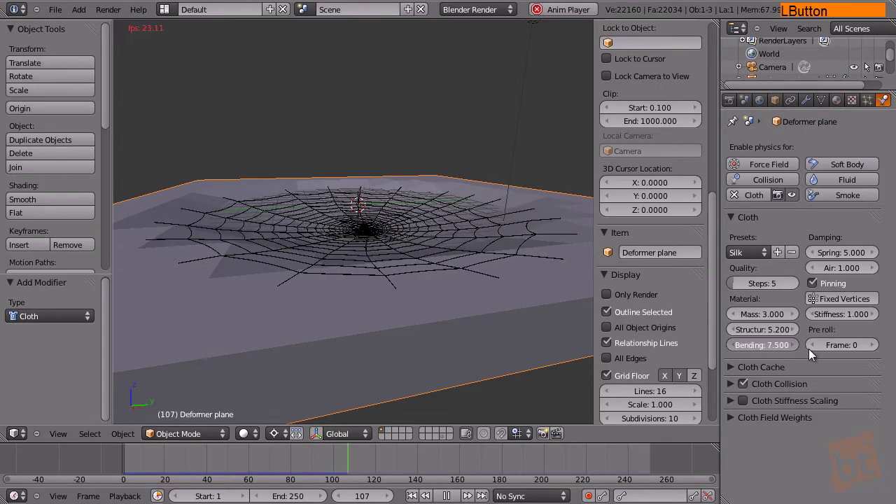
{"action": "key", "text": "Escape"}
{"action": "key", "text": "alt+a"}
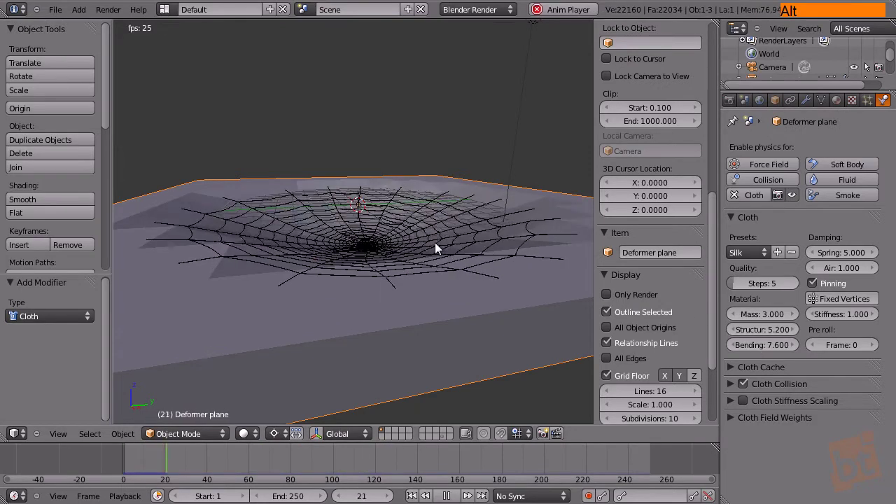
{"action": "middle_click_drag", "start_coordinate": [414, 164], "coordinate": [444, 189]}
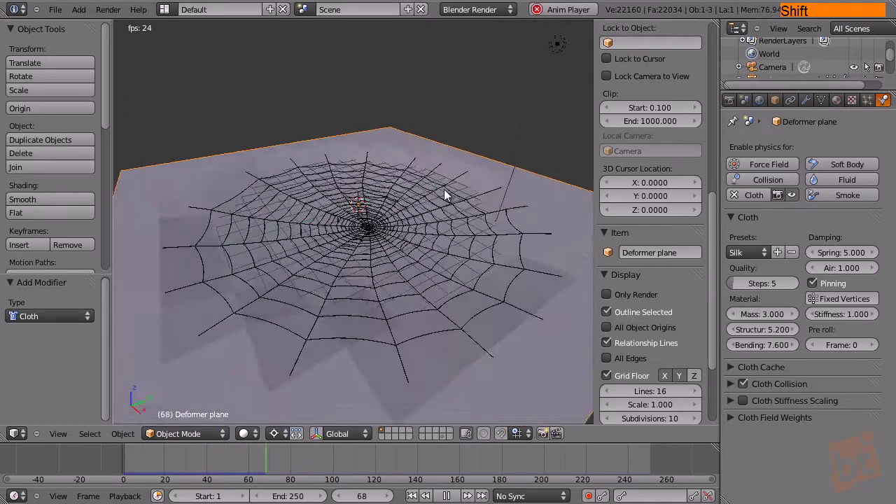
Step: Hide the Deformer plane and turn off the grid floor so only the animated web is shown
{"action": "scroll", "coordinate": [490, 200], "scroll_direction": "down", "scroll_amount": 5}
{"action": "right_click", "coordinate": [539, 217]}
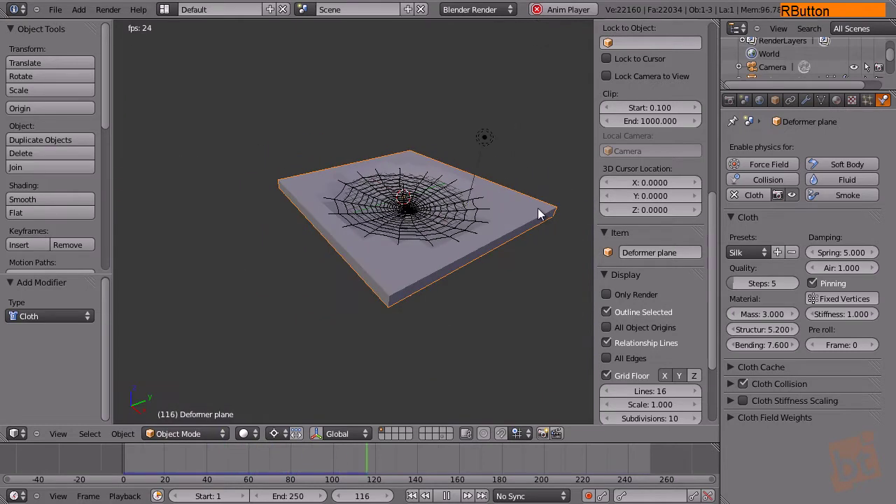
{"action": "key", "text": "h"}
{"action": "middle_click_drag", "start_coordinate": [412, 213], "coordinate": [412, 253], "text": "shift"}
{"action": "middle_click_drag", "start_coordinate": [458, 213], "coordinate": [483, 203]}
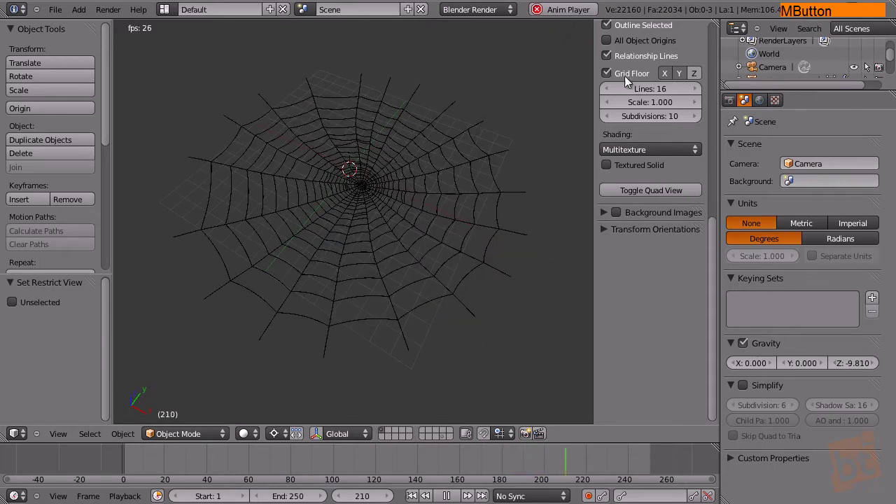
{"action": "middle_click_drag", "start_coordinate": [645, 86], "coordinate": [614, 156]}
{"action": "left_click", "coordinate": [607, 155]}
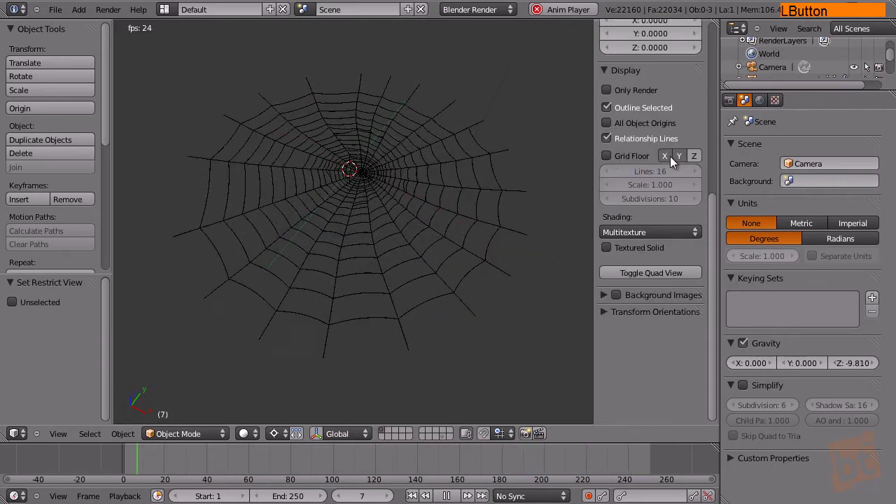
Step: Examine the spider web's cloth motion up close and from several angles while the animation plays
{"action": "middle_click_drag", "start_coordinate": [419, 249], "coordinate": [396, 222], "text": "shift"}
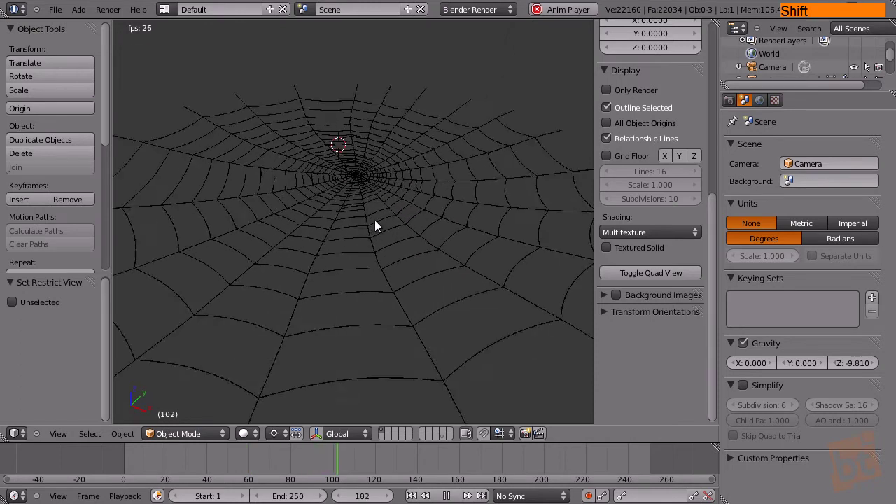
{"action": "middle_click_drag", "start_coordinate": [439, 246], "coordinate": [469, 186]}
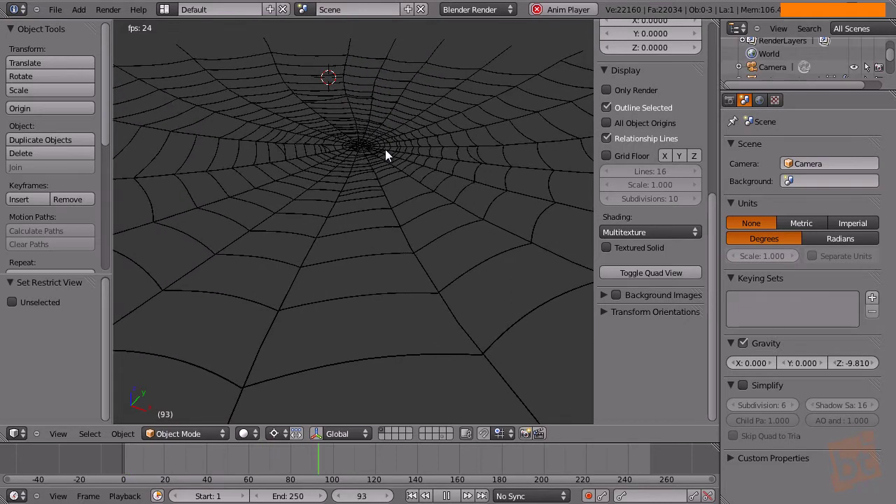
{"action": "middle_click_drag", "start_coordinate": [385, 150], "coordinate": [475, 187]}
{"action": "scroll", "coordinate": [452, 149], "scroll_direction": "down", "scroll_amount": 4}
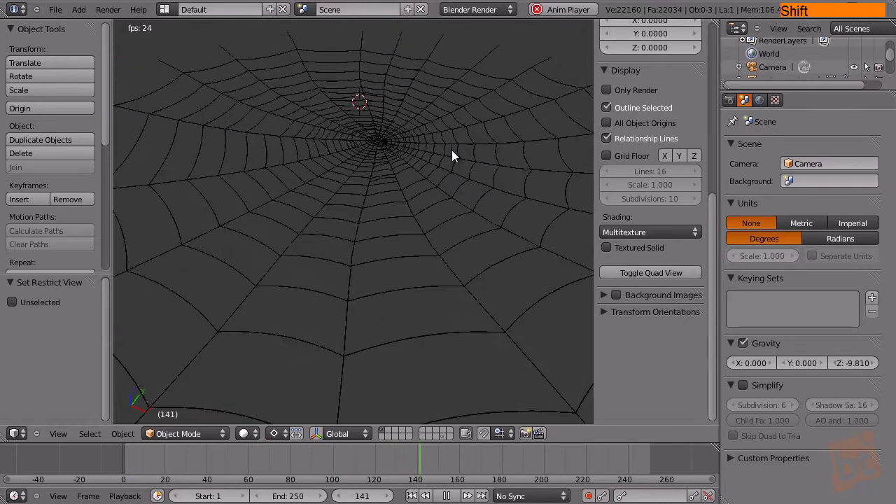
{"action": "middle_click_drag", "start_coordinate": [402, 168], "coordinate": [403, 160]}
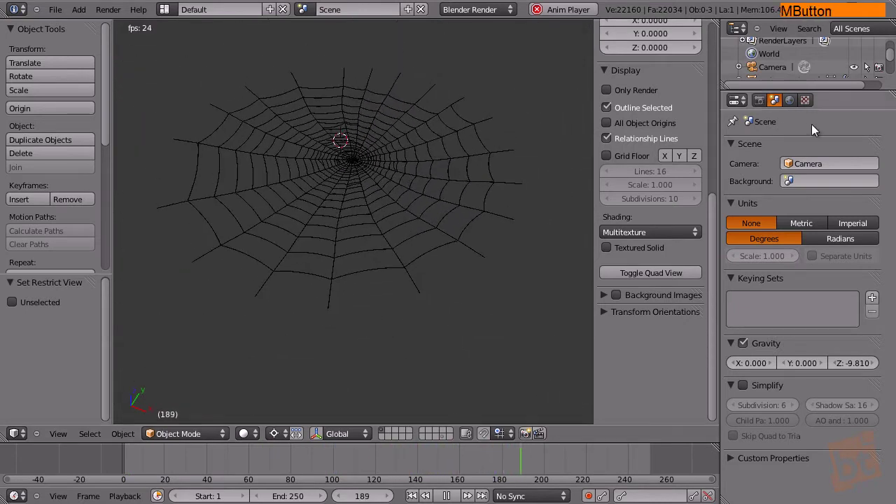
{"action": "right_click", "coordinate": [388, 193]}
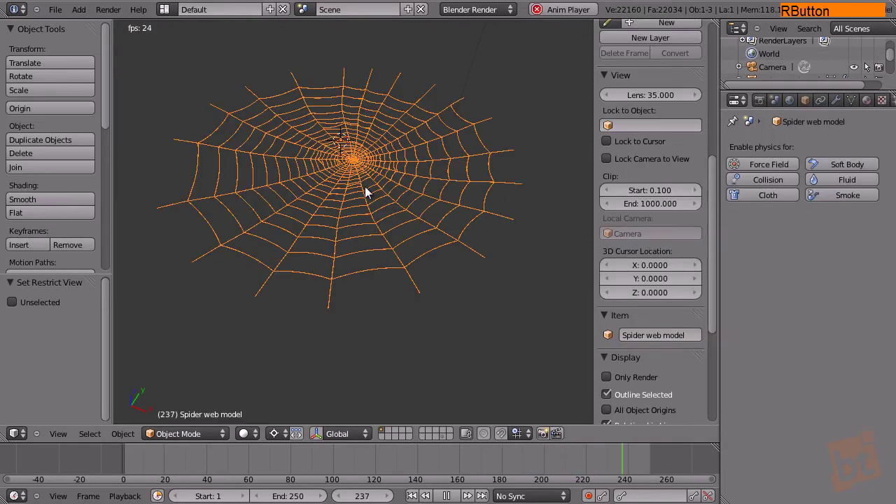
{"action": "key", "text": "a"}
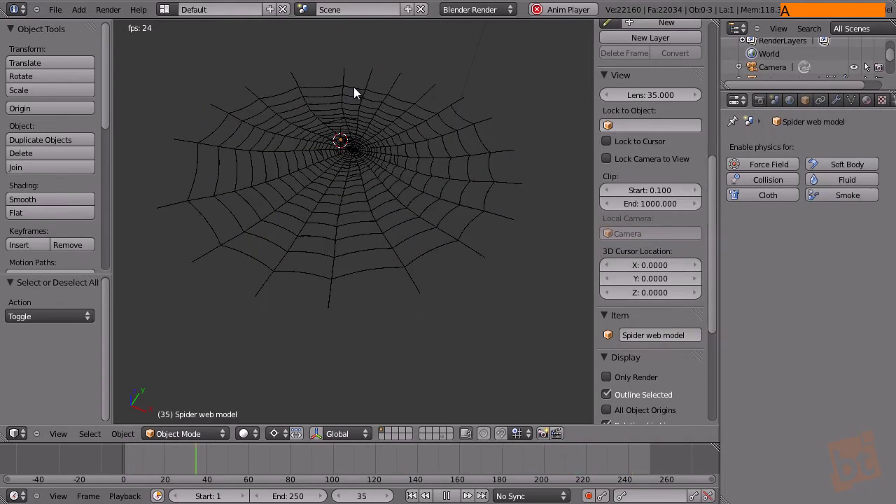
Step: Save the current Blender file
{"action": "left_click", "coordinate": [54, 9]}
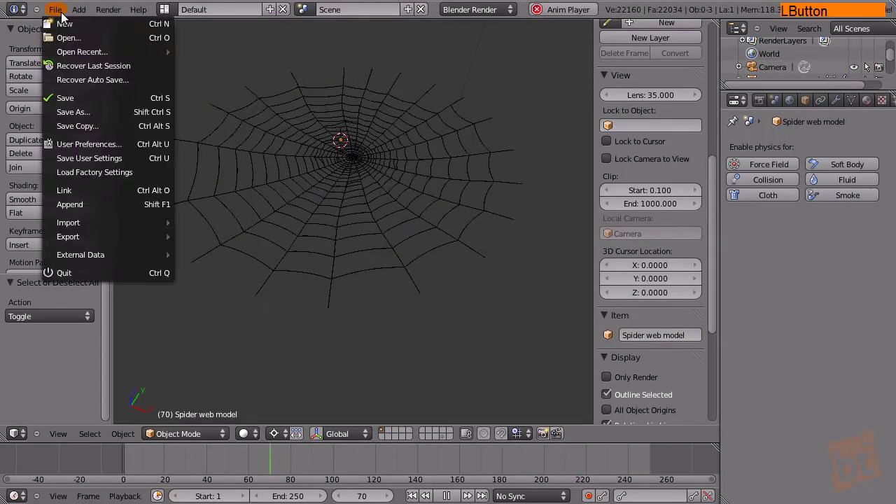
{"action": "left_click", "coordinate": [84, 100]}
{"action": "key", "text": "shift+Left"}
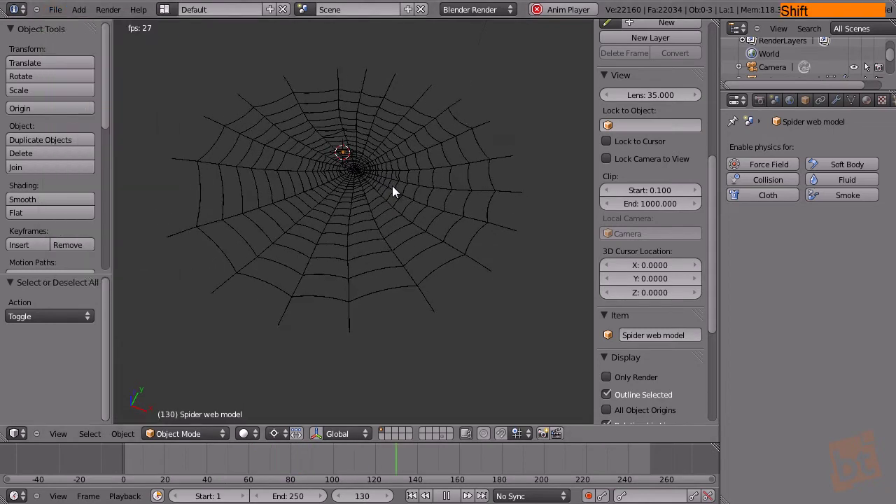
Step: Stop playback, move the timeline to frame 200 and select the Spider web model
{"action": "key", "text": "Escape"}
{"action": "left_click_drag", "start_coordinate": [402, 459], "coordinate": [545, 464]}
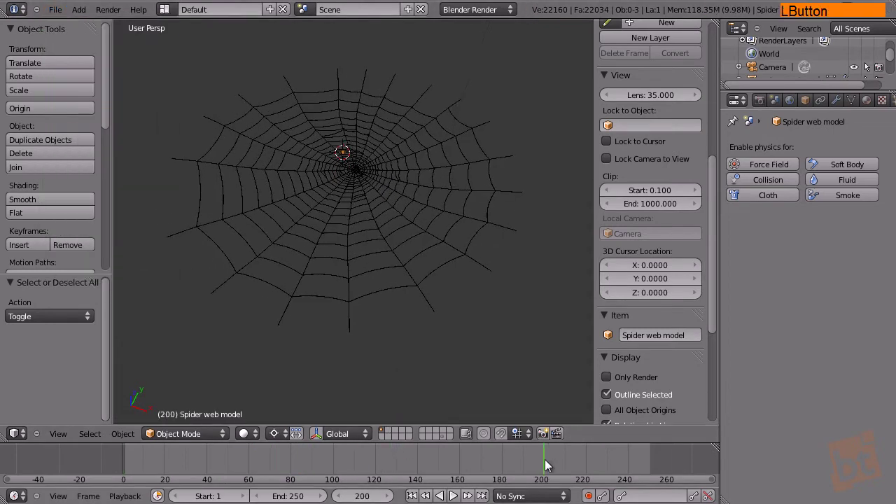
{"action": "middle_click_drag", "start_coordinate": [421, 287], "coordinate": [407, 243]}
{"action": "right_click", "coordinate": [362, 207]}
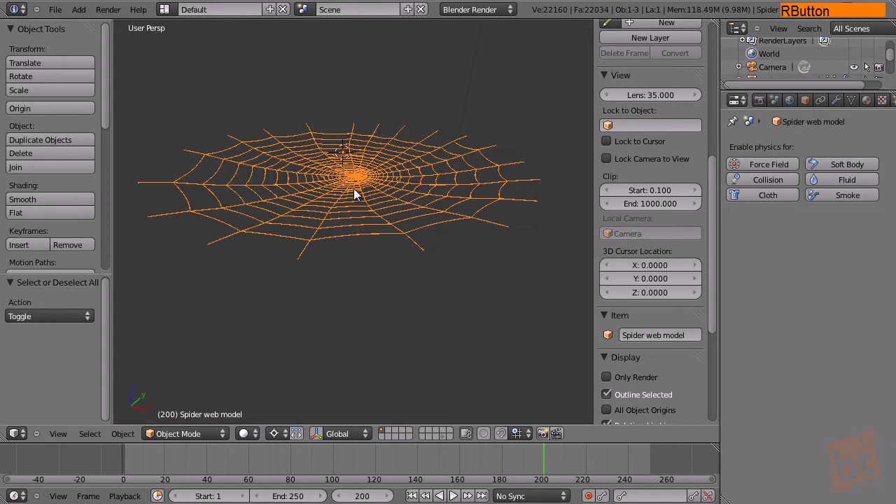
{"action": "scroll", "coordinate": [343, 202], "scroll_direction": "up", "scroll_amount": 4}
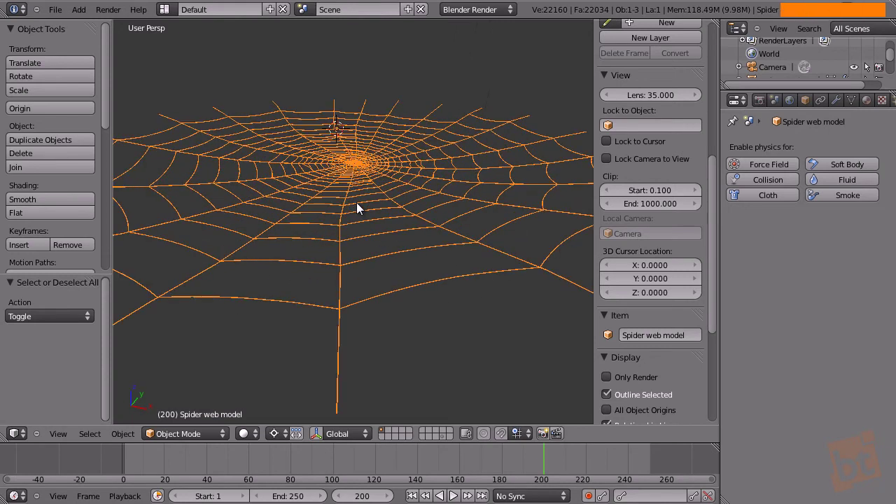
Step: In top view, add a UV sphere with 7 segments and 7 rings at the web's center
{"action": "key", "text": "KP_7"}
{"action": "key", "text": "shift+a"}
{"action": "mouse_move", "coordinate": [358, 203]}
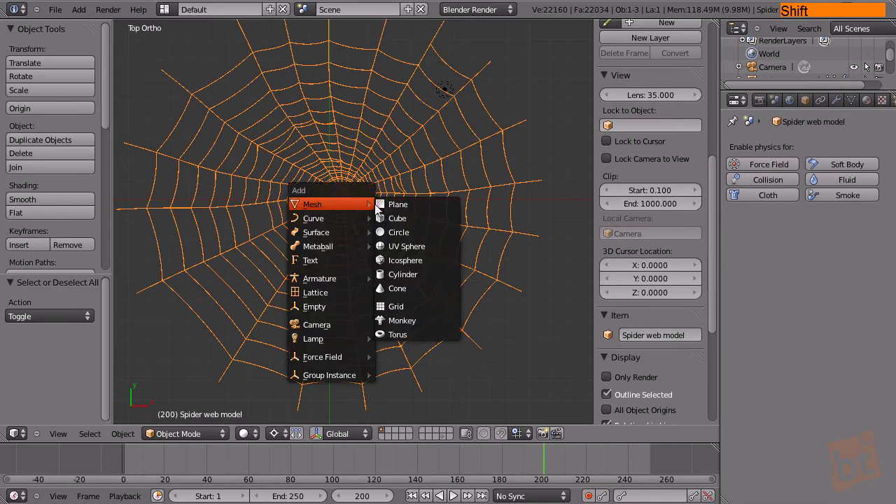
{"action": "left_click", "coordinate": [402, 246]}
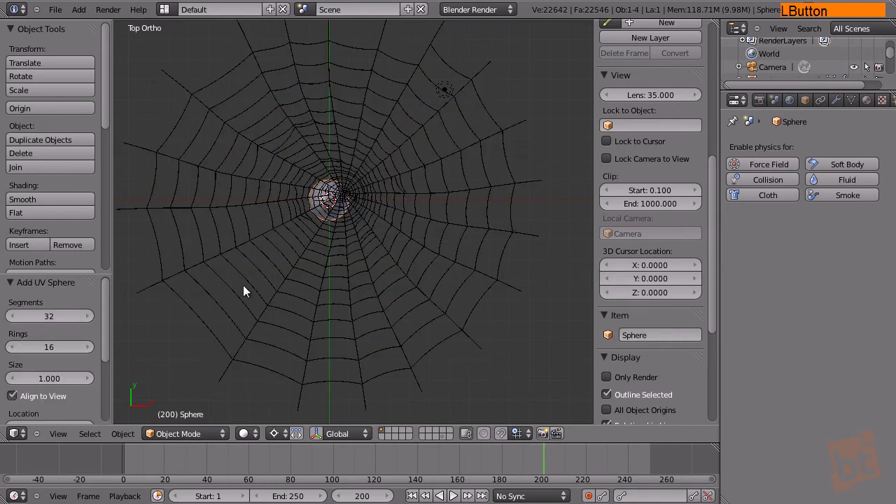
{"action": "middle_click_drag", "start_coordinate": [61, 348], "coordinate": [60, 341]}
{"action": "left_click", "coordinate": [51, 309]}
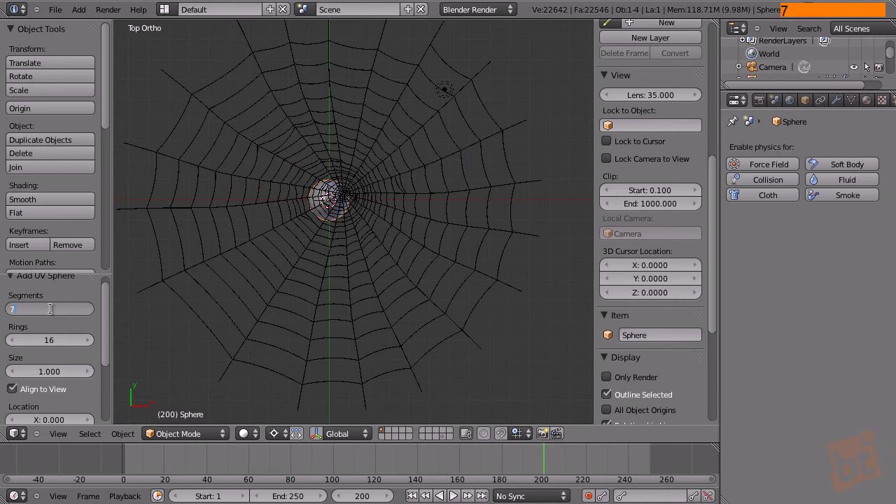
{"action": "left_click", "coordinate": [50, 339]}
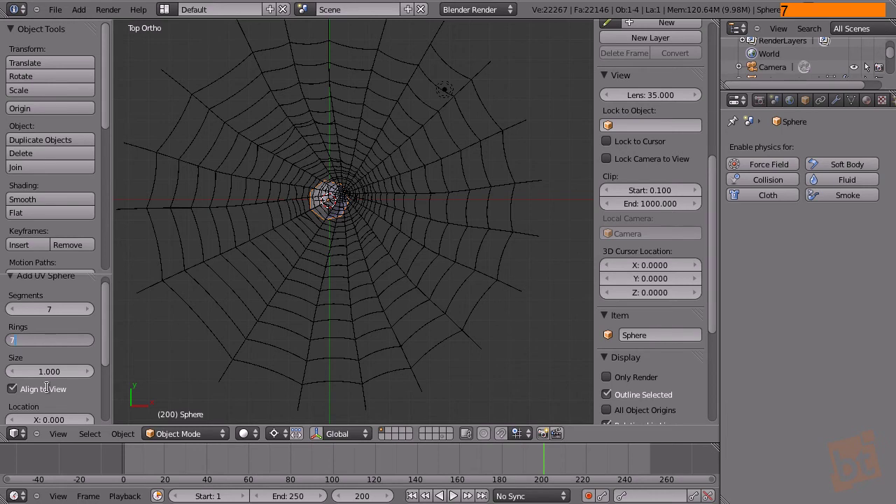
{"action": "type", "text": "7"}
{"action": "key", "text": "Return"}
{"action": "scroll", "coordinate": [323, 204], "scroll_direction": "up", "scroll_amount": 6}
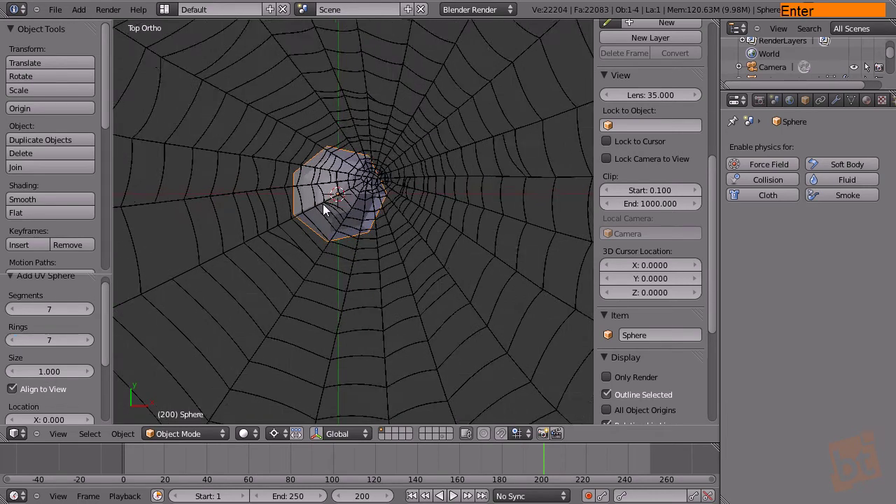
{"action": "scroll", "coordinate": [349, 157], "scroll_direction": "down", "scroll_amount": 5}
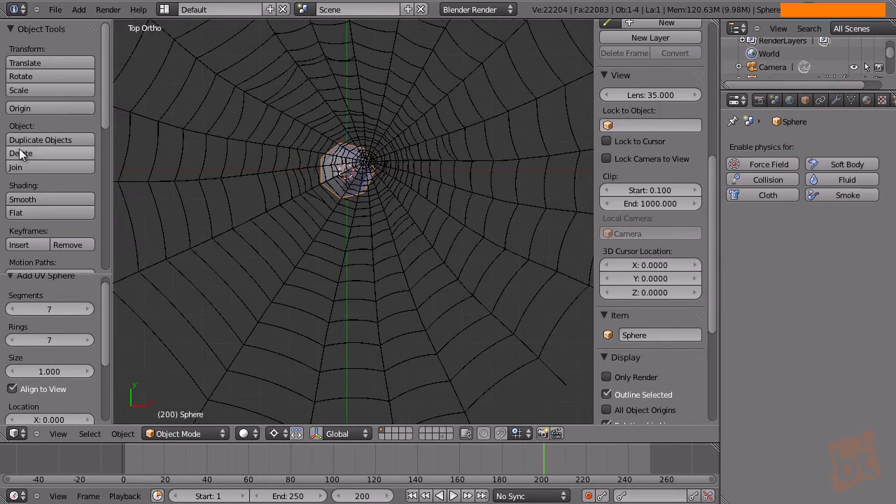
Step: Shade the sphere smooth and scale it down by a factor of about 0.309
{"action": "left_click", "coordinate": [44, 199]}
{"action": "key", "text": "s"}
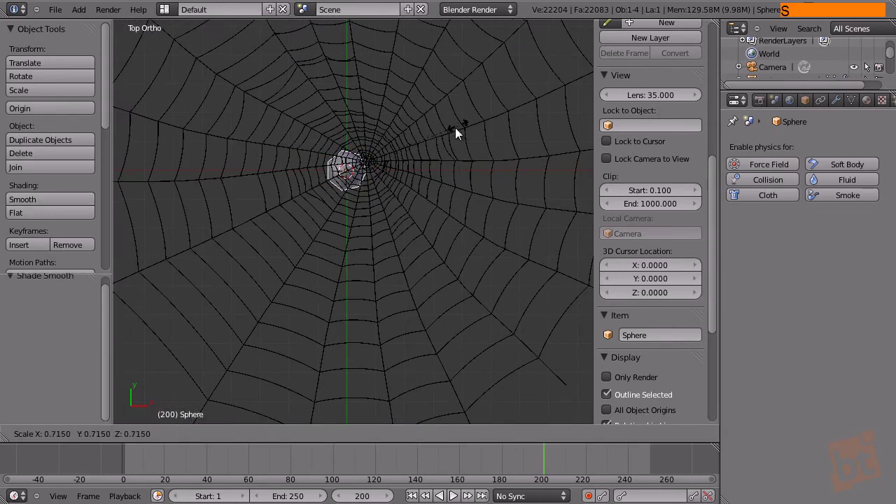
{"action": "left_click", "coordinate": [397, 156]}
Step: Move the small sphere out beside the web, about 13.6 units along X
{"action": "middle_click_drag", "start_coordinate": [396, 156], "coordinate": [278, 200], "text": "shift"}
{"action": "scroll", "coordinate": [272, 202], "scroll_direction": "down", "scroll_amount": 4}
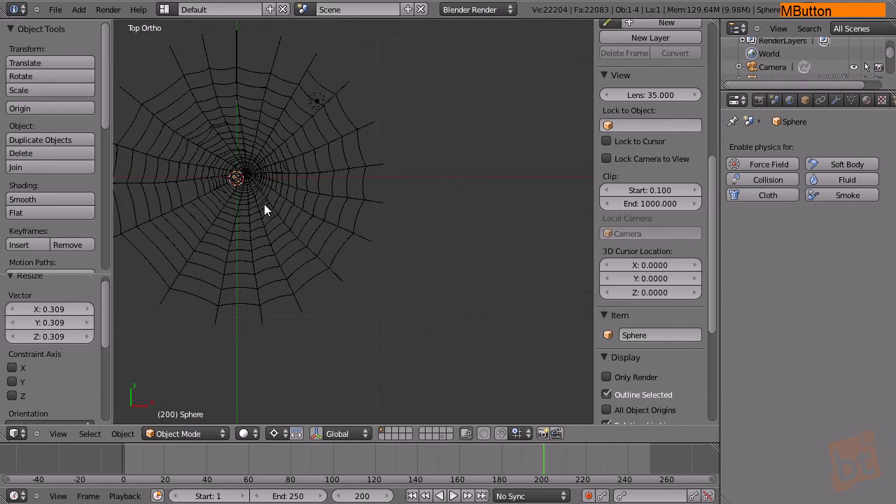
{"action": "key", "text": "g"}
{"action": "left_click", "coordinate": [443, 203]}
Step: Scale the sphere down around its own center by a factor of about 0.764
{"action": "key", "text": "s"}
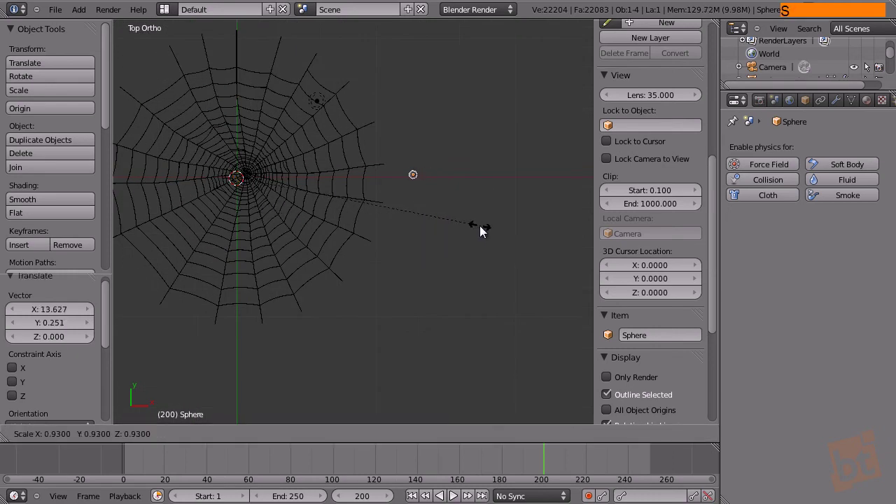
{"action": "right_click", "coordinate": [479, 227]}
{"action": "key", "text": "a"}
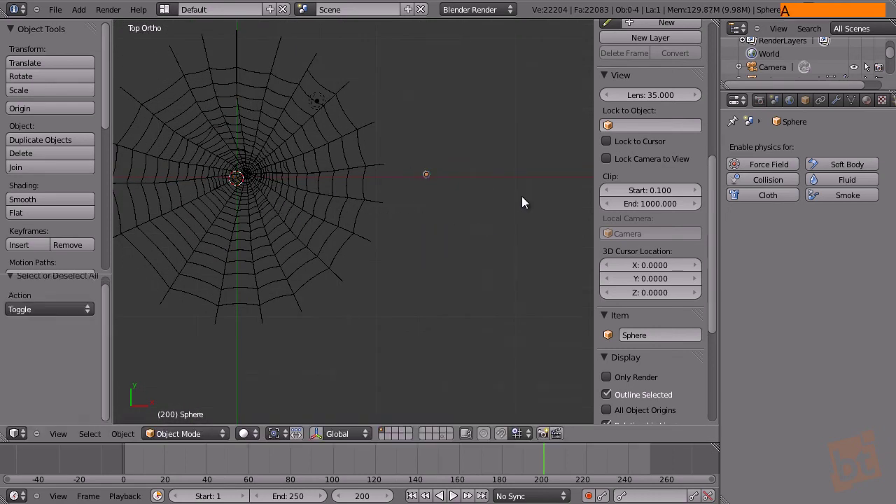
{"action": "key", "text": "s"}
{"action": "left_click", "coordinate": [496, 245]}
Step: Nudge the sphere about 0.2 units down in Y so it sits on the X axis line
{"action": "scroll", "coordinate": [398, 184], "scroll_direction": "up", "scroll_amount": 5}
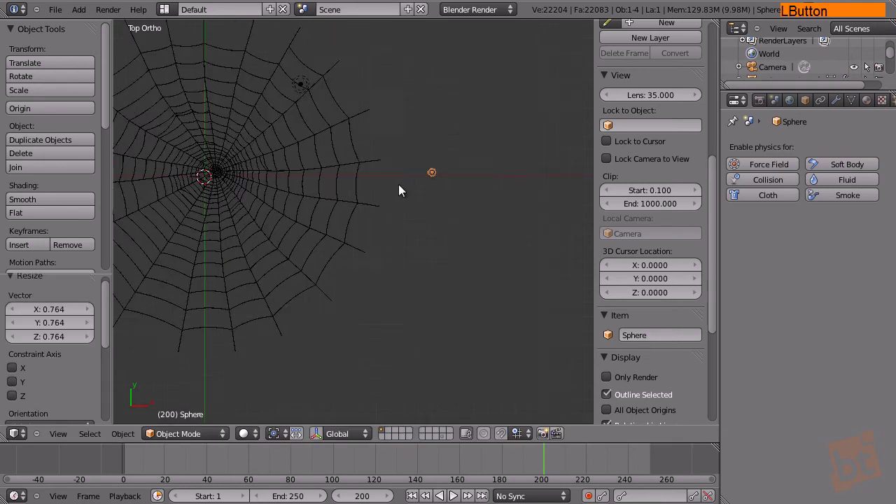
{"action": "middle_click_drag", "start_coordinate": [398, 249], "coordinate": [345, 362], "text": "shift"}
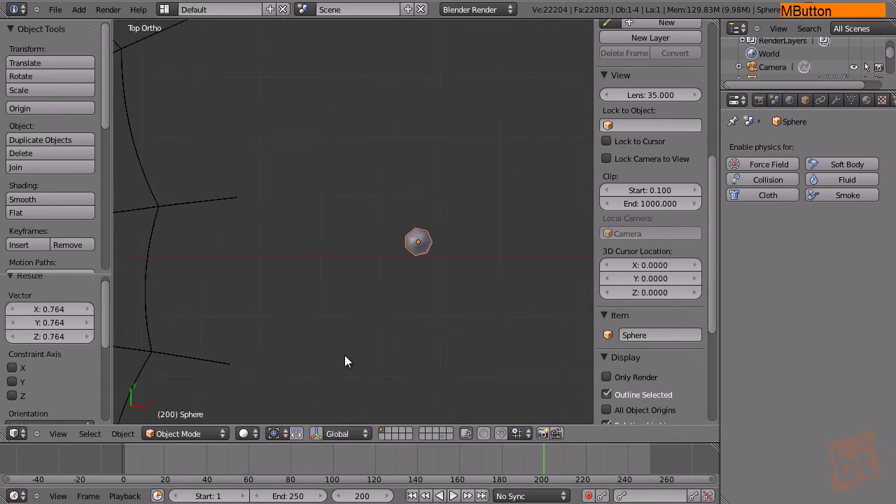
{"action": "key", "text": "g"}
{"action": "left_click", "coordinate": [446, 242]}
{"action": "key", "text": "g"}
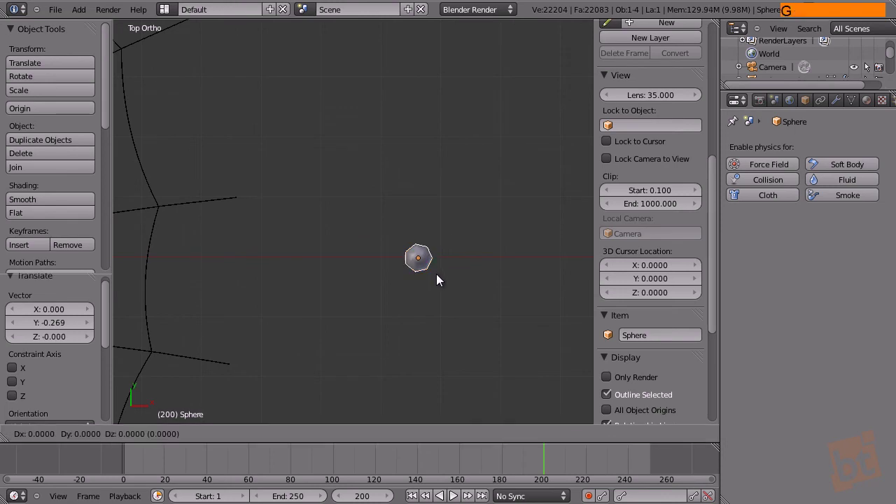
{"action": "left_click", "coordinate": [436, 271]}
Step: Rename the sphere as Water Drip
{"action": "middle_click_drag", "start_coordinate": [314, 302], "coordinate": [413, 282], "text": "ctrl"}
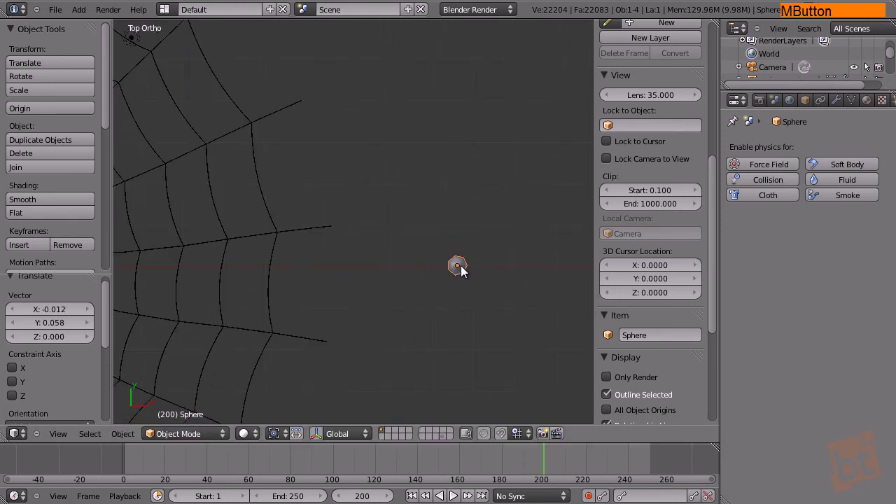
{"action": "left_click", "coordinate": [636, 333]}
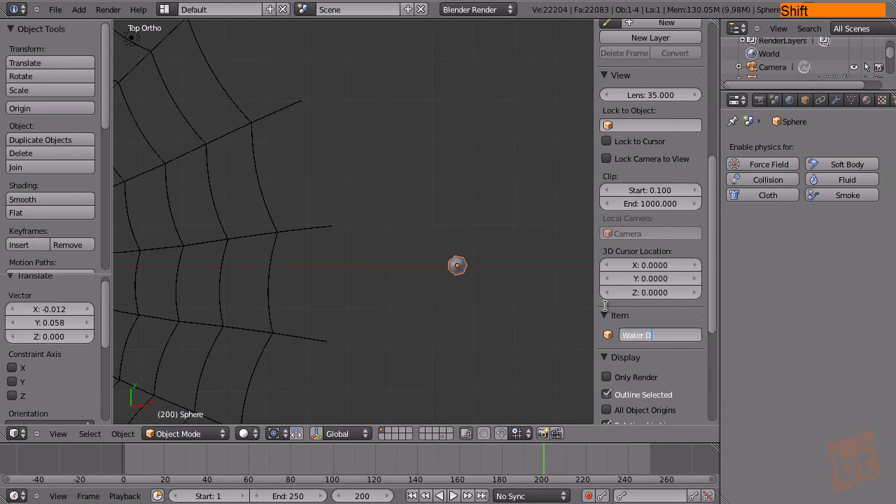
{"action": "key", "text": "Return"}
Step: Select the spider web and add a new particle system to it
{"action": "middle_click_drag", "start_coordinate": [588, 294], "coordinate": [326, 219], "text": "ctrl"}
{"action": "right_click", "coordinate": [326, 219]}
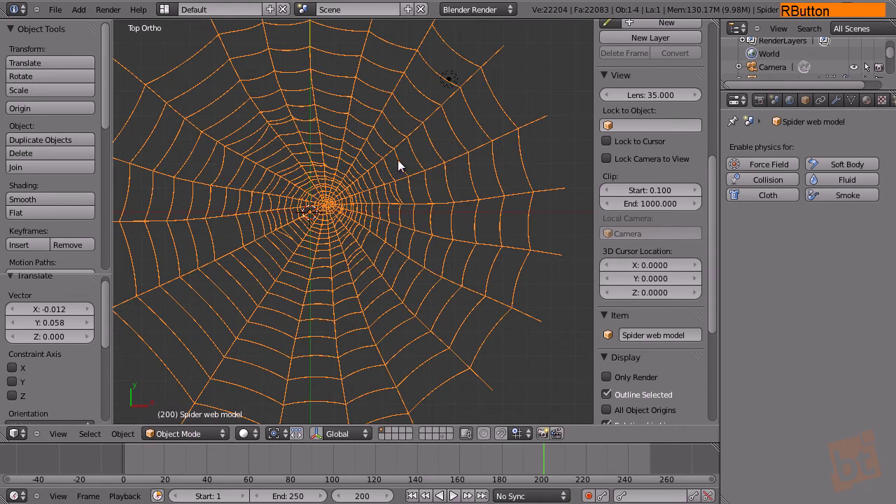
{"action": "middle_click_drag", "start_coordinate": [856, 101], "coordinate": [827, 105]}
{"action": "left_click", "coordinate": [871, 102]}
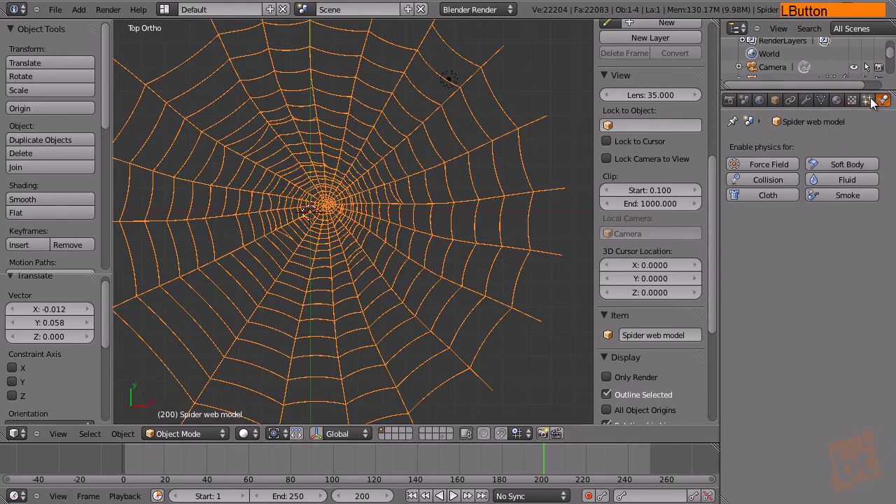
{"action": "left_click", "coordinate": [872, 147]}
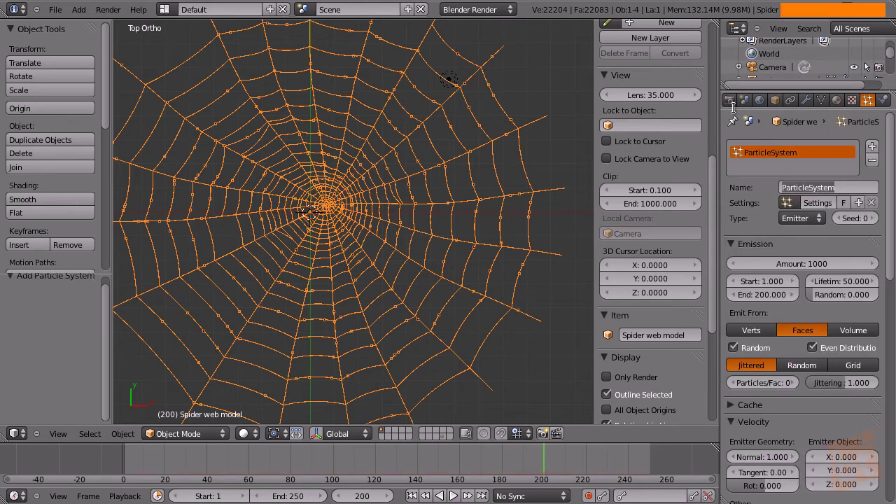
Step: Name the particle system "smaller water drips" and its settings block "Small Settings"
{"action": "type", "text": "mal"}
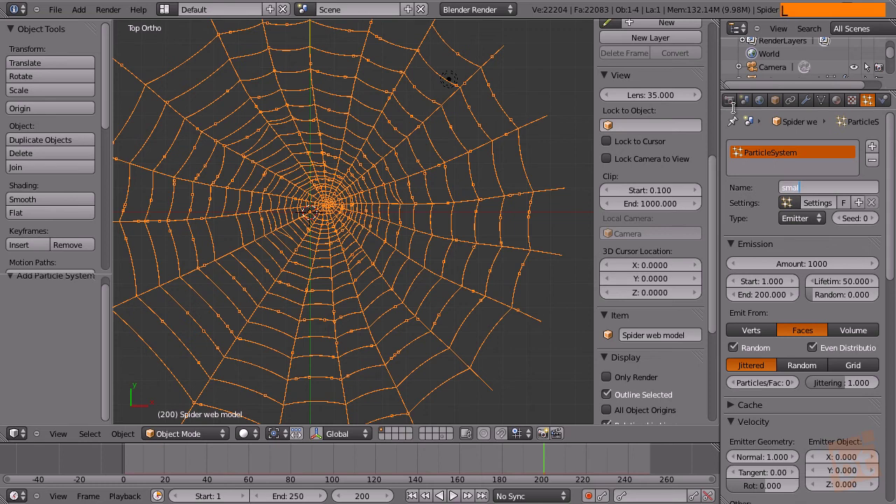
{"action": "type", "text": "ler water drips"}
{"action": "key", "text": "Return"}
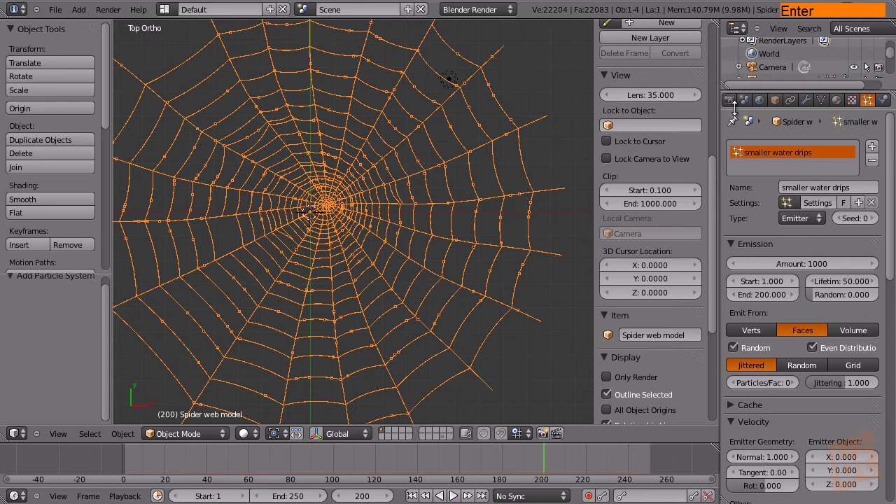
{"action": "left_click", "coordinate": [814, 204]}
{"action": "type", "text": "Small"}
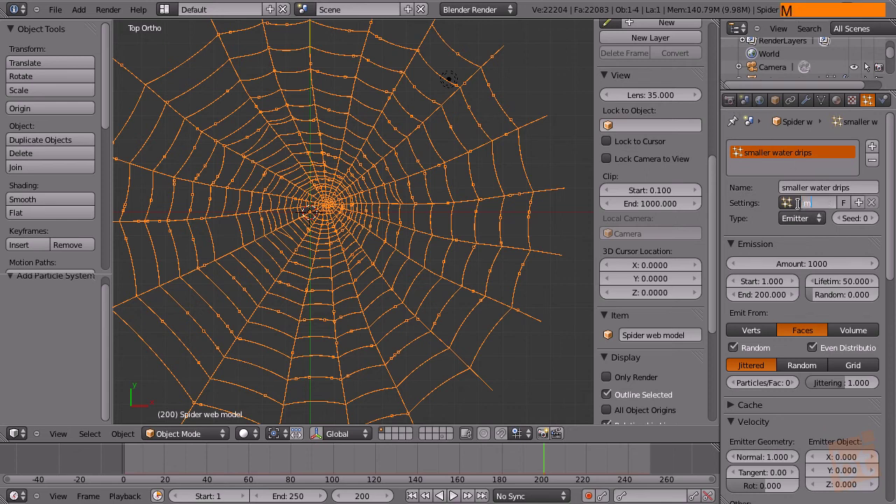
{"action": "type", "text": " Settings"}
{"action": "key", "text": "Return"}
{"action": "key", "text": "Return"}
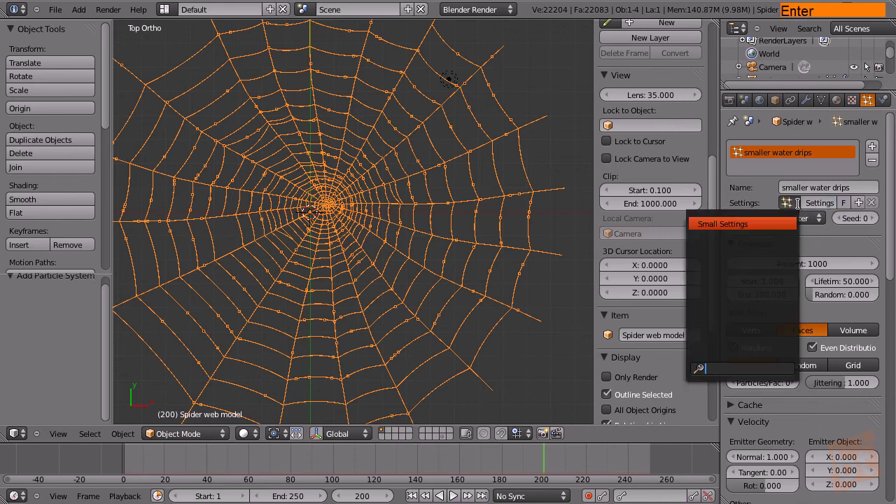
{"action": "left_click", "coordinate": [855, 250]}
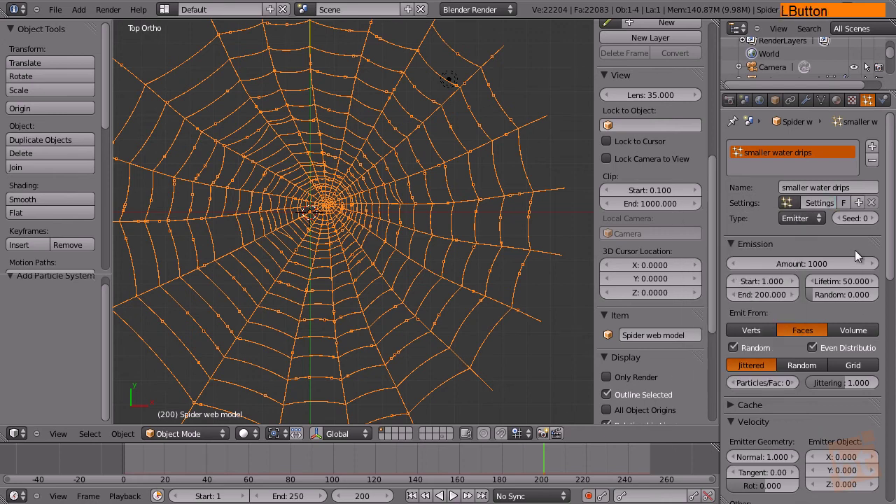
Step: Change the web's particle type to Hair and set the hair length to 0.240
{"action": "left_click", "coordinate": [808, 219]}
{"action": "left_click", "coordinate": [799, 188]}
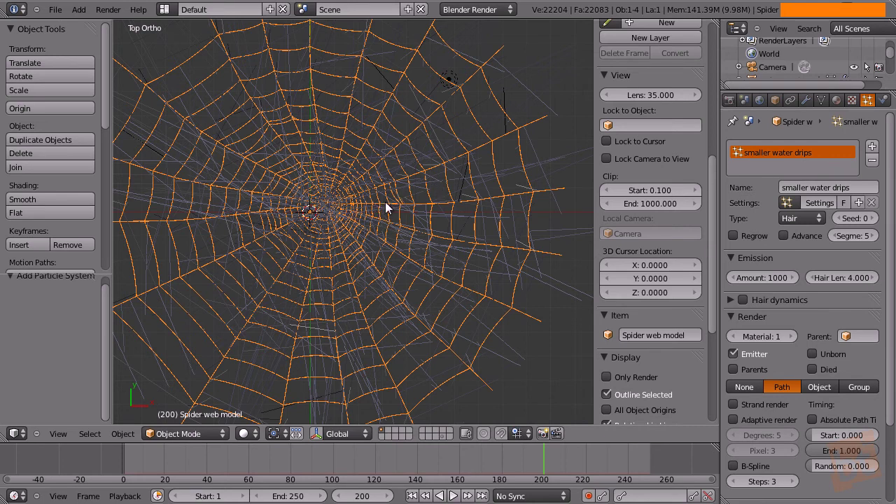
{"action": "middle_click_drag", "start_coordinate": [441, 252], "coordinate": [379, 166]}
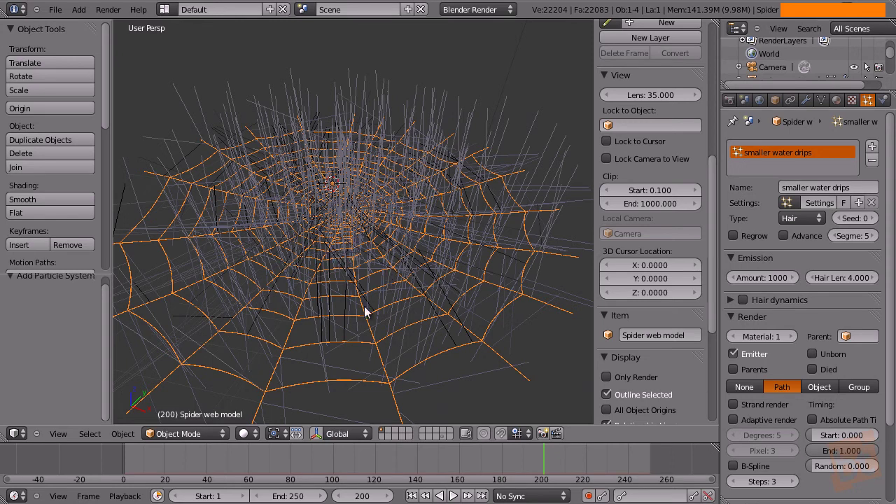
{"action": "middle_click_drag", "start_coordinate": [329, 203], "coordinate": [660, 239]}
{"action": "left_click_drag", "start_coordinate": [847, 282], "coordinate": [585, 309]}
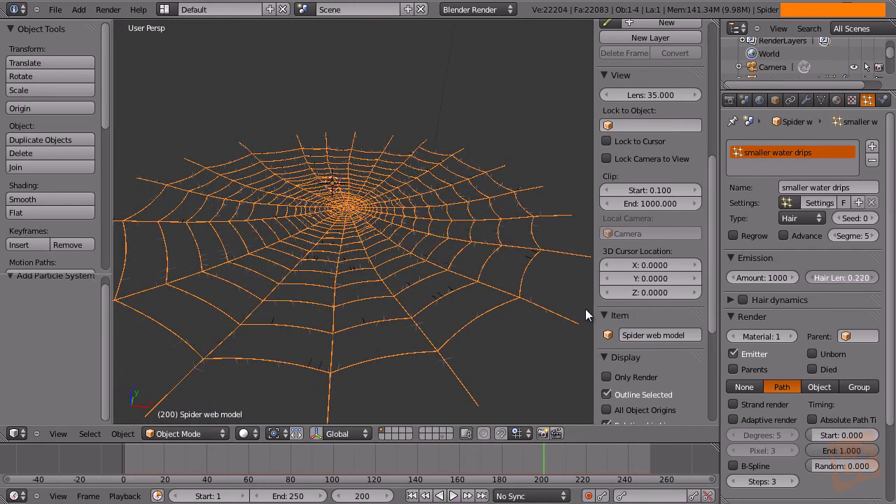
{"action": "middle_click_drag", "start_coordinate": [441, 286], "coordinate": [479, 253]}
{"action": "scroll", "coordinate": [479, 259], "scroll_direction": "up", "scroll_amount": 1}
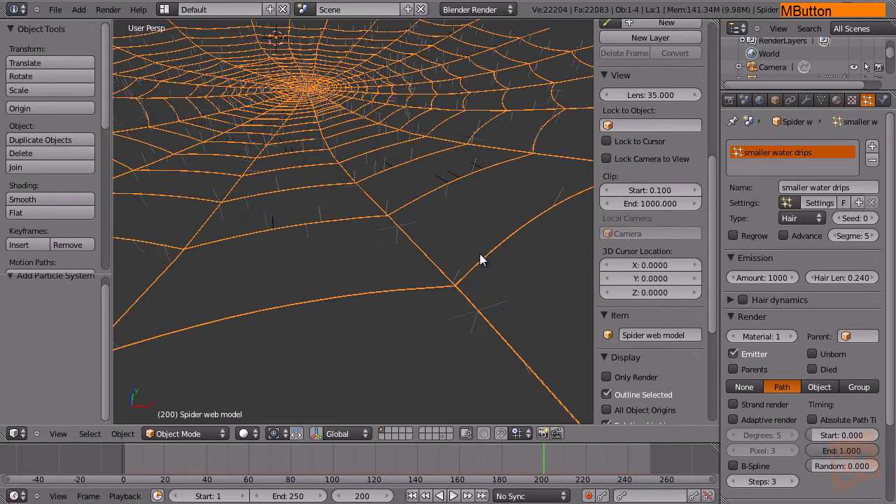
Step: Render the hair particles as the Water Drip object with a size of 1.030
{"action": "middle_click_drag", "start_coordinate": [746, 320], "coordinate": [777, 239]}
{"action": "left_click", "coordinate": [821, 308]}
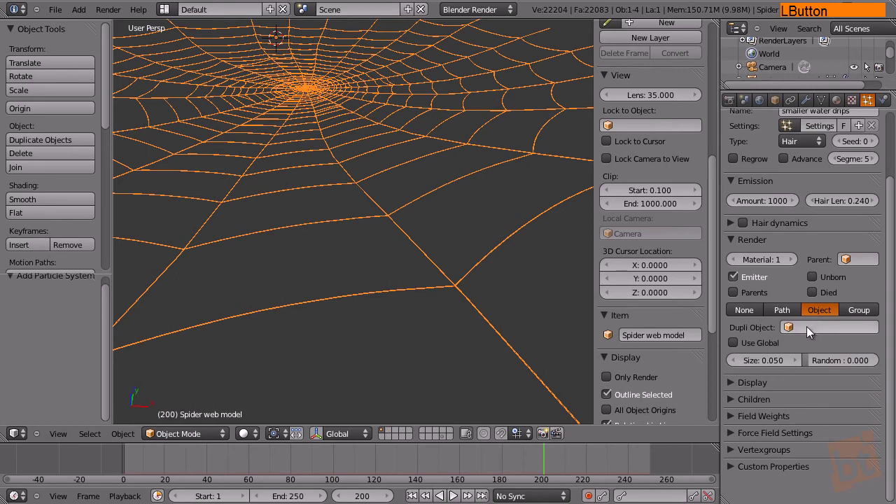
{"action": "left_click", "coordinate": [803, 326]}
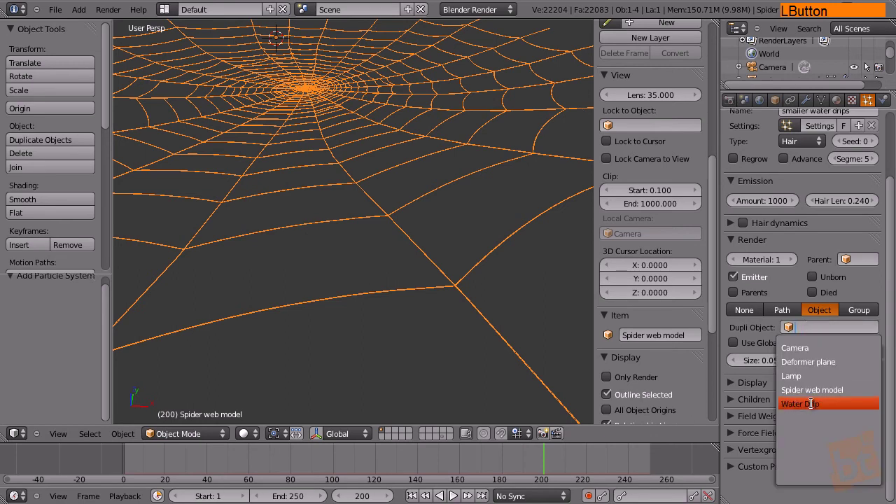
{"action": "left_click", "coordinate": [839, 403]}
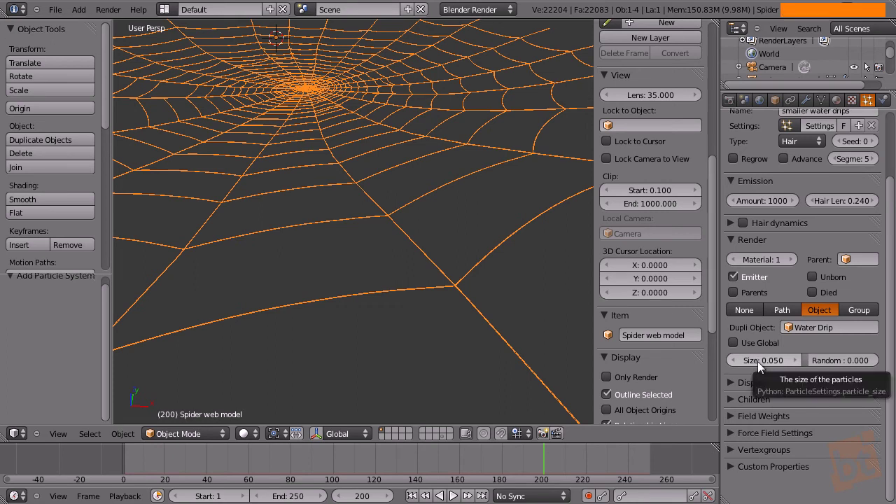
{"action": "left_click_drag", "start_coordinate": [789, 376], "coordinate": [851, 380]}
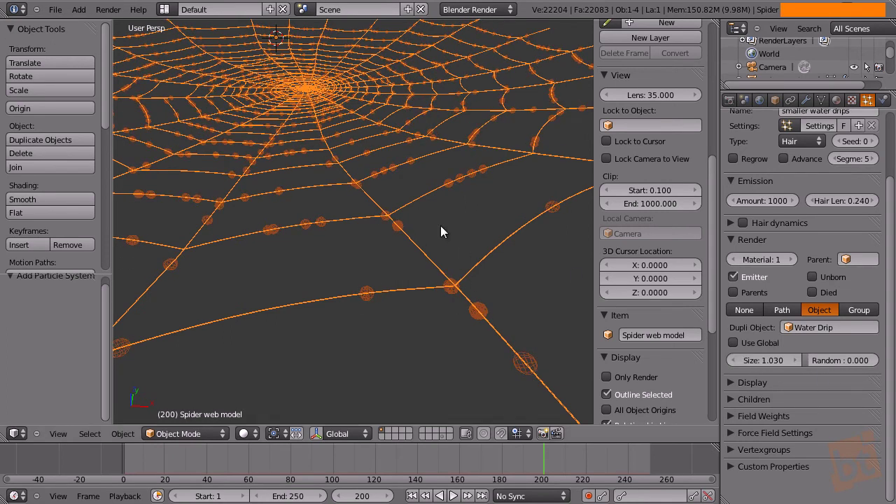
Step: Set the spider web model's display type to Solid in its object settings
{"action": "right_click", "coordinate": [451, 182]}
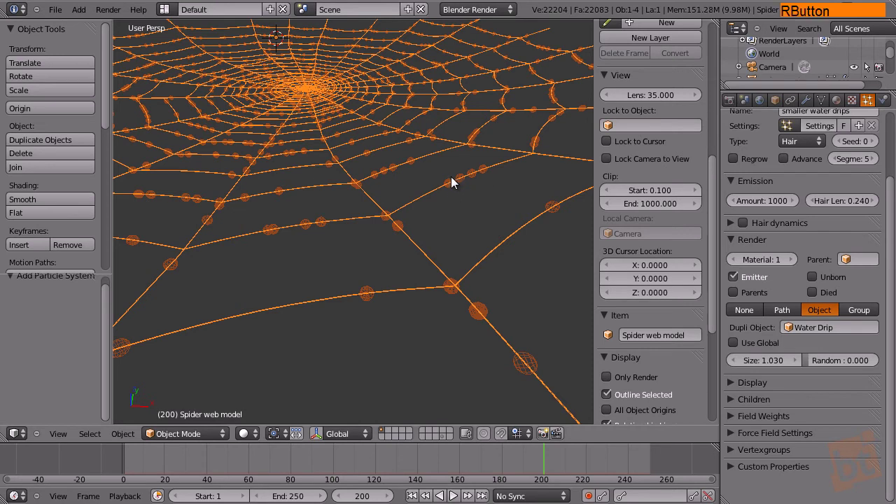
{"action": "left_click", "coordinate": [775, 101]}
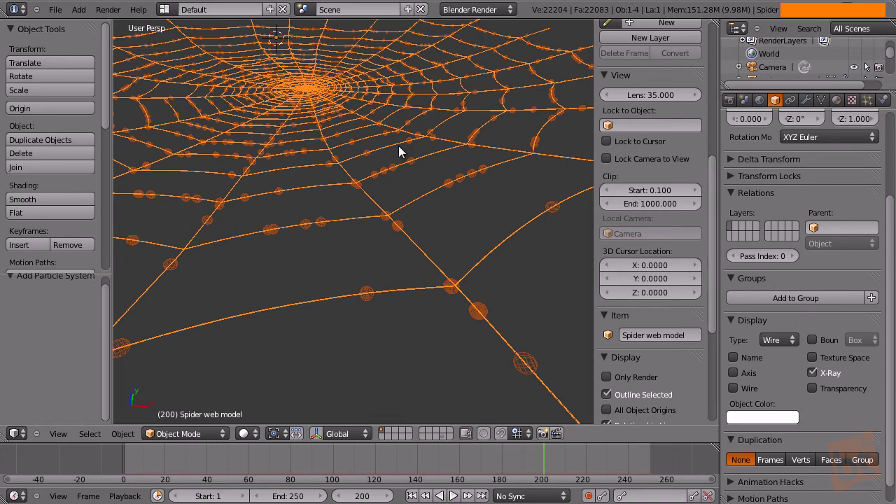
{"action": "scroll", "coordinate": [294, 161], "scroll_direction": "down", "scroll_amount": 5}
{"action": "middle_click_drag", "start_coordinate": [350, 109], "coordinate": [401, 232]}
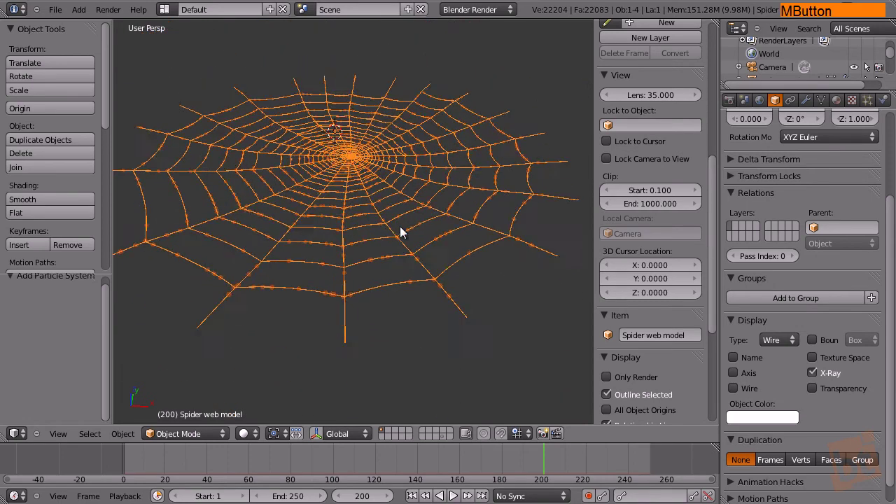
{"action": "scroll", "coordinate": [406, 235], "scroll_direction": "up", "scroll_amount": 3}
{"action": "left_click", "coordinate": [778, 339]}
{"action": "left_click", "coordinate": [741, 294]}
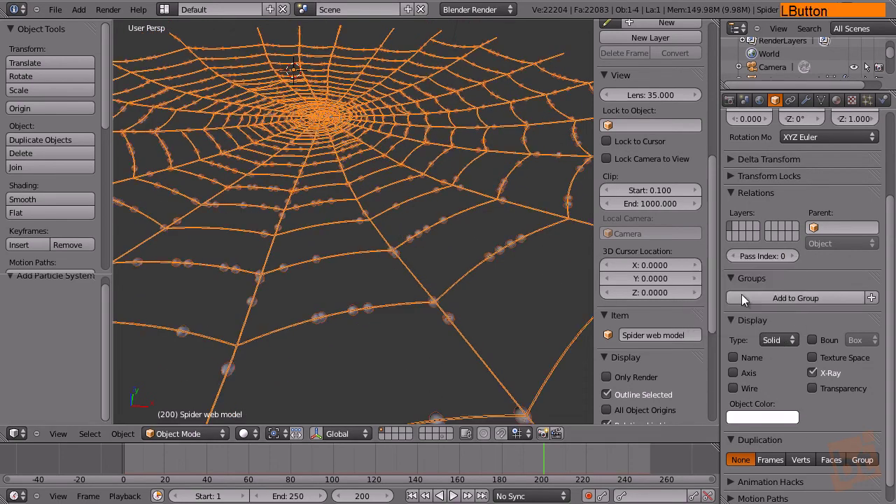
Step: Turn off X-Ray display for the spider web model
{"action": "scroll", "coordinate": [492, 290], "scroll_direction": "up", "scroll_amount": 5}
{"action": "scroll", "coordinate": [494, 289], "scroll_direction": "down", "scroll_amount": 4}
{"action": "scroll", "coordinate": [528, 309], "scroll_direction": "up", "scroll_amount": 2}
{"action": "scroll", "coordinate": [528, 309], "scroll_direction": "down", "scroll_amount": 1}
{"action": "left_click", "coordinate": [812, 372]}
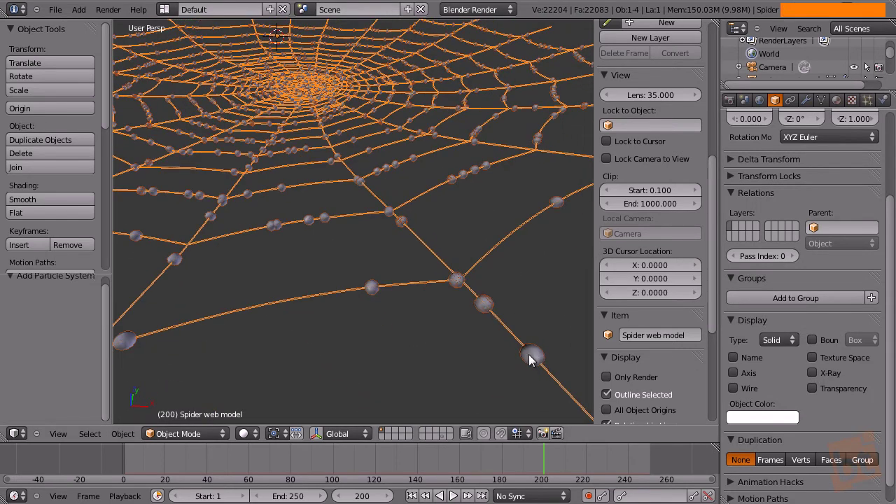
{"action": "right_click", "coordinate": [452, 273]}
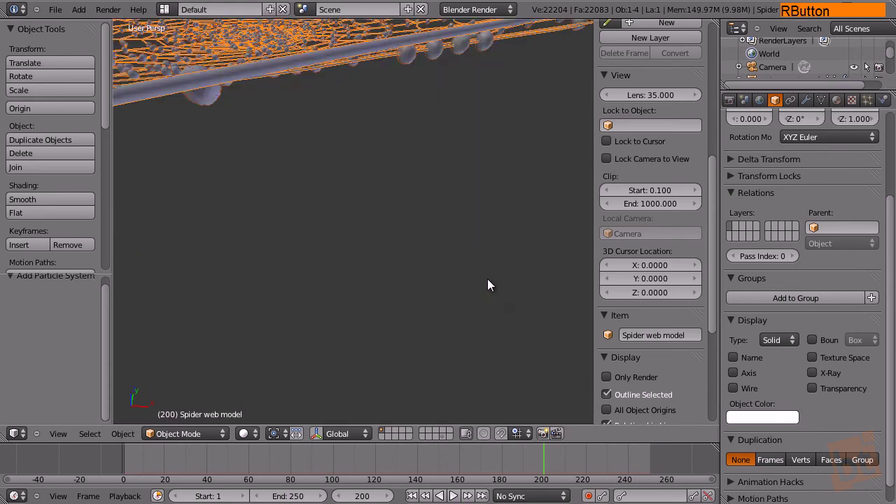
{"action": "middle_click_drag", "start_coordinate": [488, 277], "coordinate": [498, 268]}
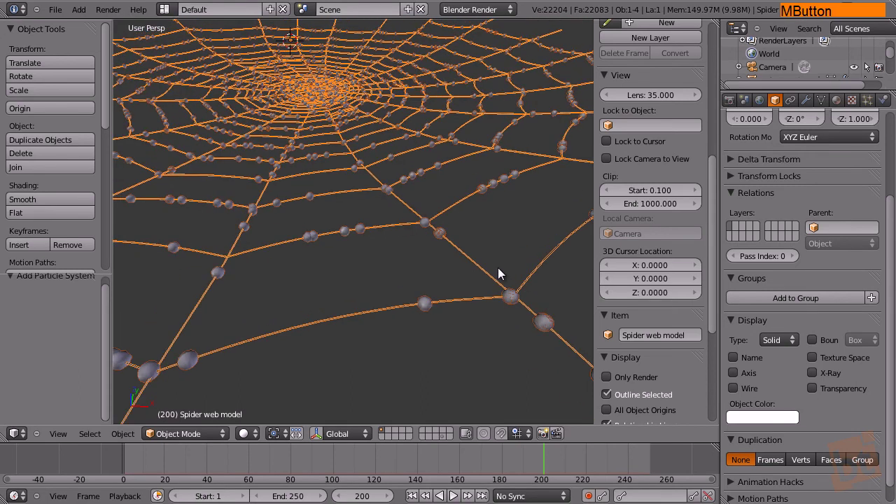
Step: Set the smaller water drips' random size to 0.800 and their size to 0.690, and deselect the web
{"action": "left_click", "coordinate": [867, 100]}
{"action": "scroll", "coordinate": [804, 210], "scroll_direction": "up", "scroll_amount": 2}
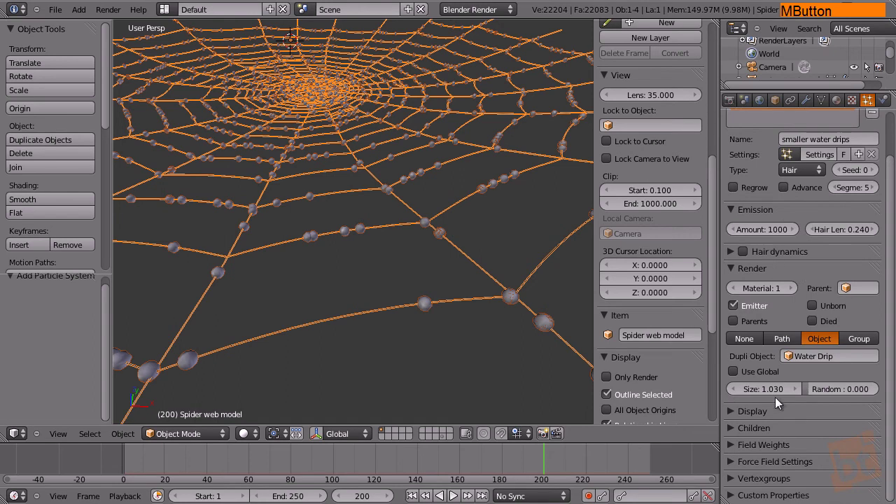
{"action": "left_click_drag", "start_coordinate": [841, 389], "coordinate": [885, 403]}
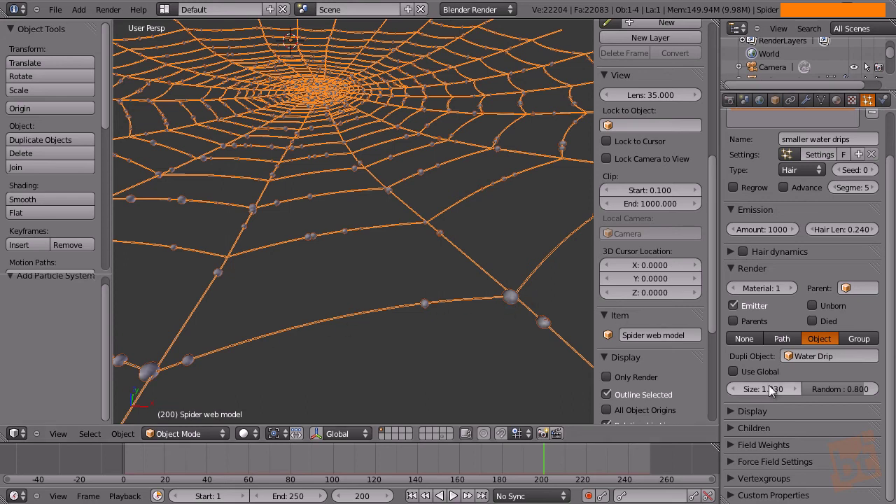
{"action": "left_click_drag", "start_coordinate": [758, 389], "coordinate": [737, 394]}
{"action": "key", "text": "a"}
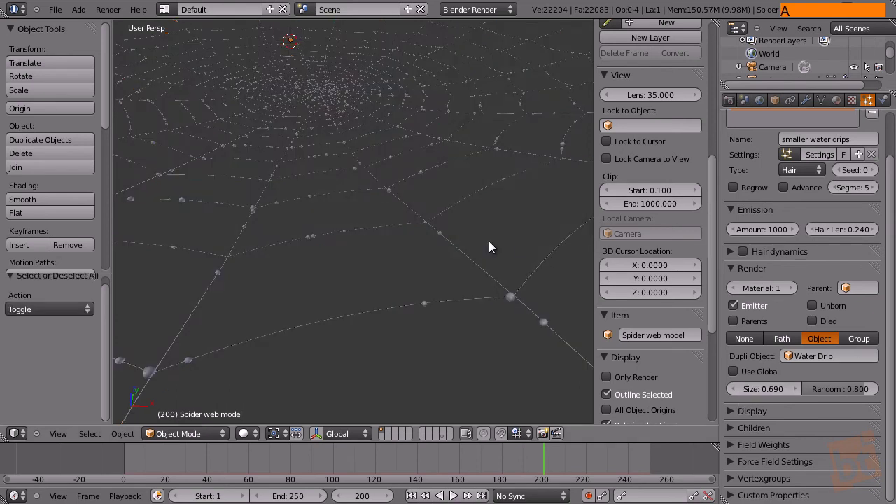
{"action": "middle_click_drag", "start_coordinate": [289, 240], "coordinate": [532, 241]}
Step: Set the emission amount of the smaller water drips to 5000
{"action": "middle_click_drag", "start_coordinate": [756, 271], "coordinate": [756, 320]}
{"action": "left_click", "coordinate": [764, 276]}
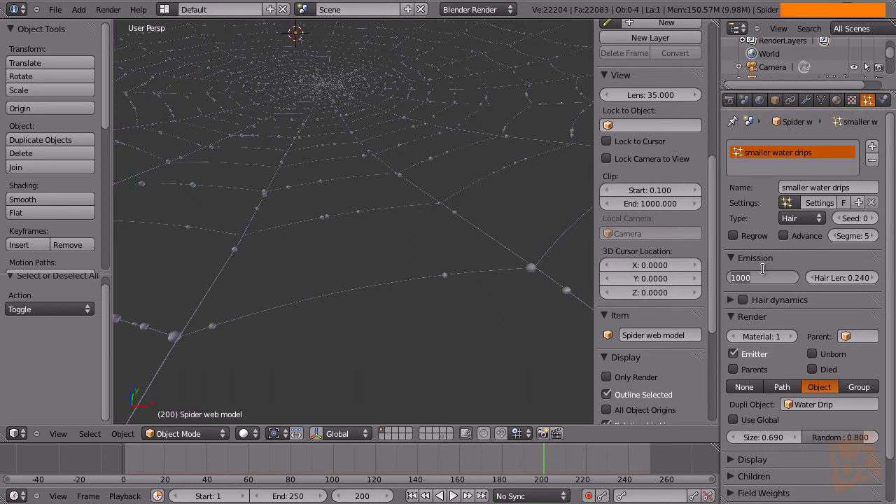
{"action": "type", "text": "7"}
{"action": "key", "text": "Return"}
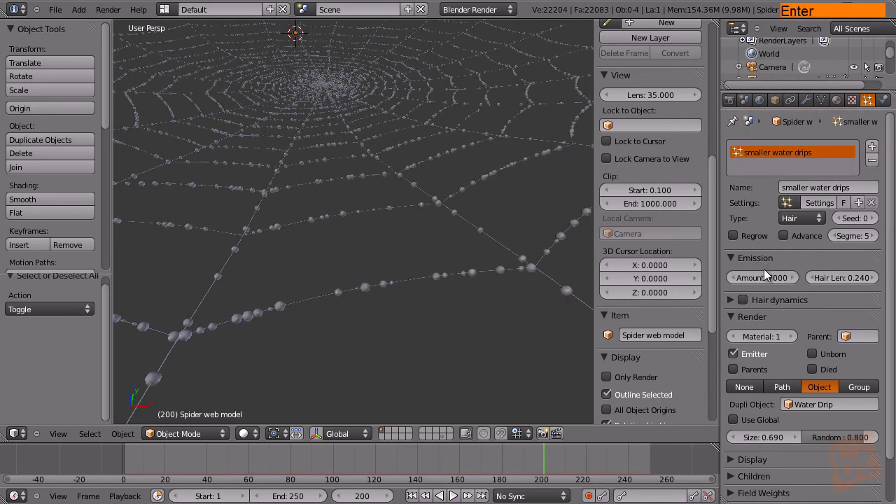
{"action": "middle_click_drag", "start_coordinate": [424, 302], "coordinate": [427, 303]}
{"action": "left_click", "coordinate": [758, 274]}
{"action": "type", "text": "5000"}
{"action": "key", "text": "Return"}
{"action": "middle_click_drag", "start_coordinate": [398, 196], "coordinate": [382, 187]}
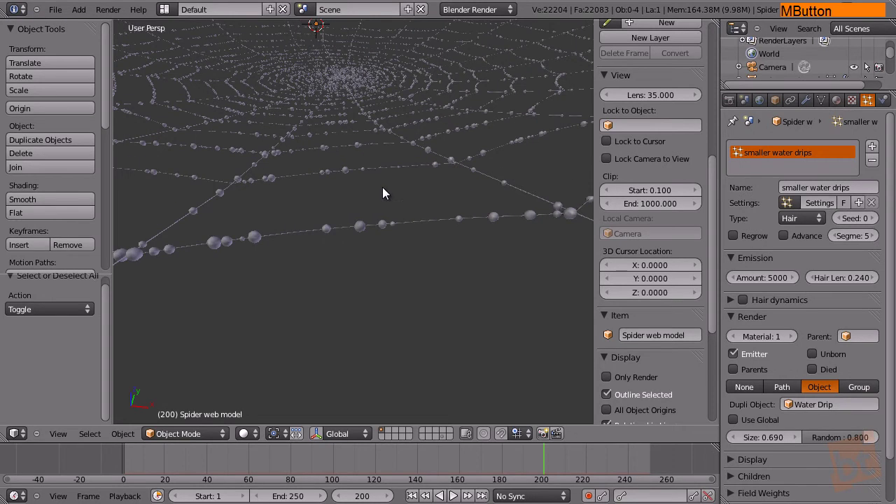
Step: Add a second particle system to the spider web model and name it "bigger water drips"
{"action": "left_click", "coordinate": [872, 146]}
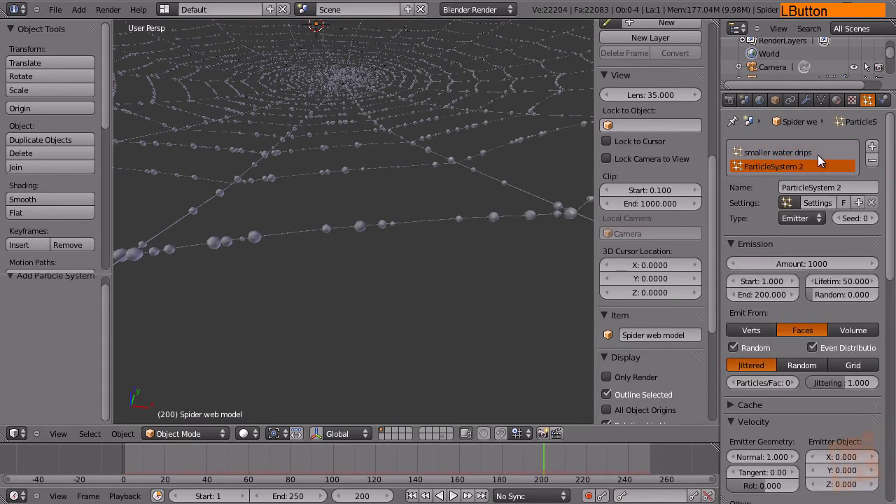
{"action": "left_click", "coordinate": [838, 188]}
{"action": "key", "text": "BackSpace"}
{"action": "type", "text": "bigger"}
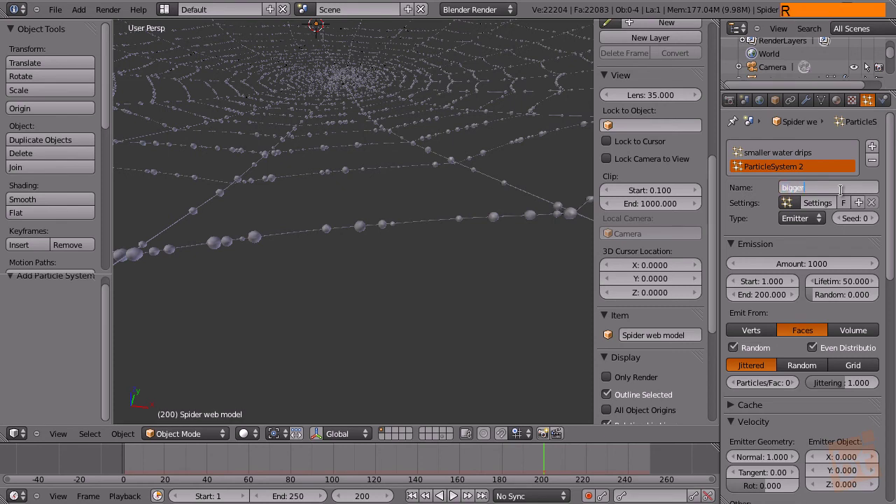
{"action": "type", "text": " water drips"}
{"action": "key", "text": "Return"}
Step: Assign Small Settings to the bigger water drips system and make those settings an independent single-user copy
{"action": "left_click", "coordinate": [788, 202]}
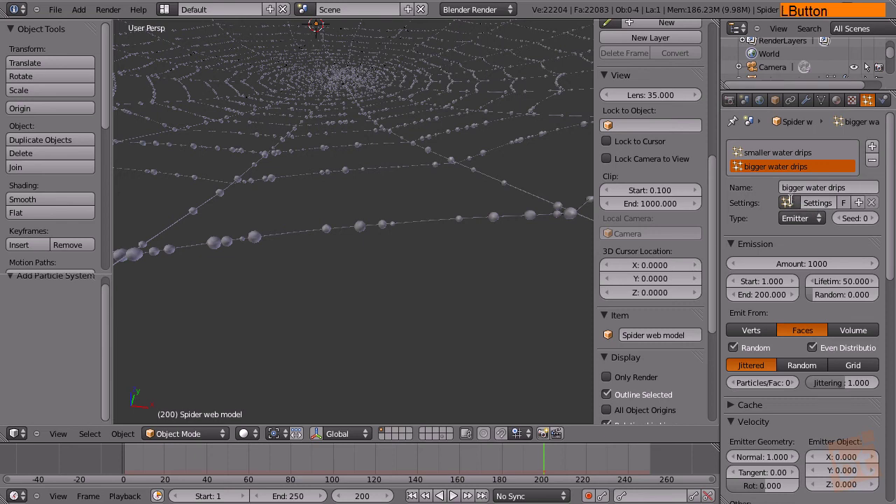
{"action": "left_click", "coordinate": [734, 238]}
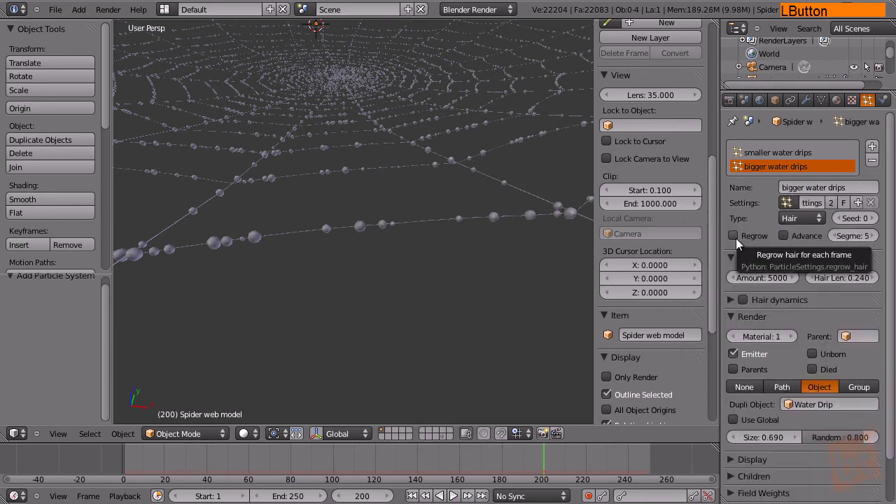
{"action": "left_click_drag", "start_coordinate": [721, 210], "coordinate": [669, 210]}
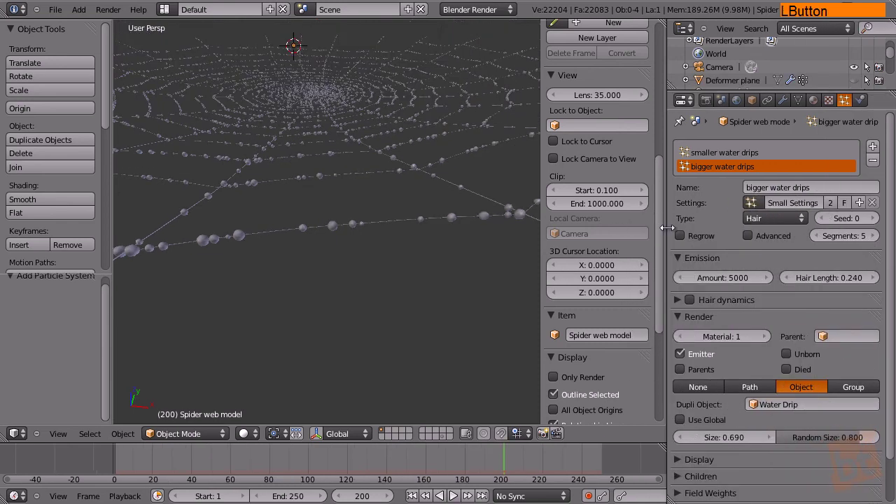
{"action": "left_click", "coordinate": [831, 203]}
{"action": "left_click", "coordinate": [751, 203]}
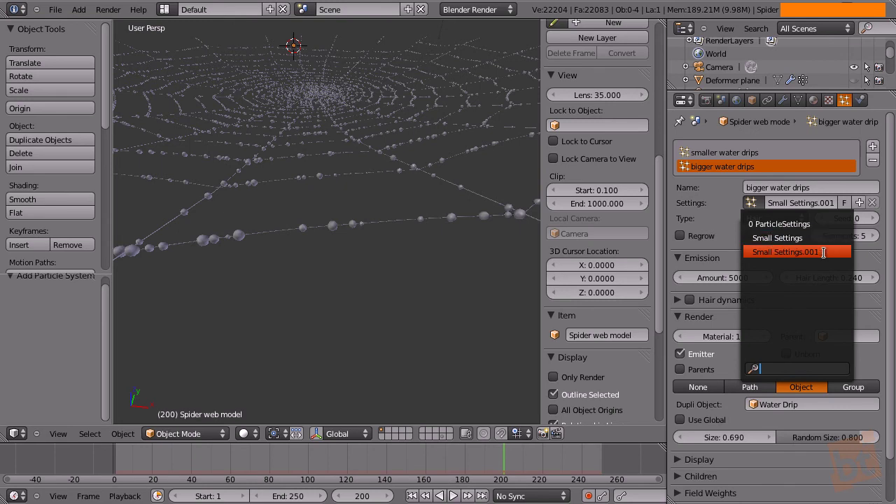
{"action": "left_click", "coordinate": [739, 212]}
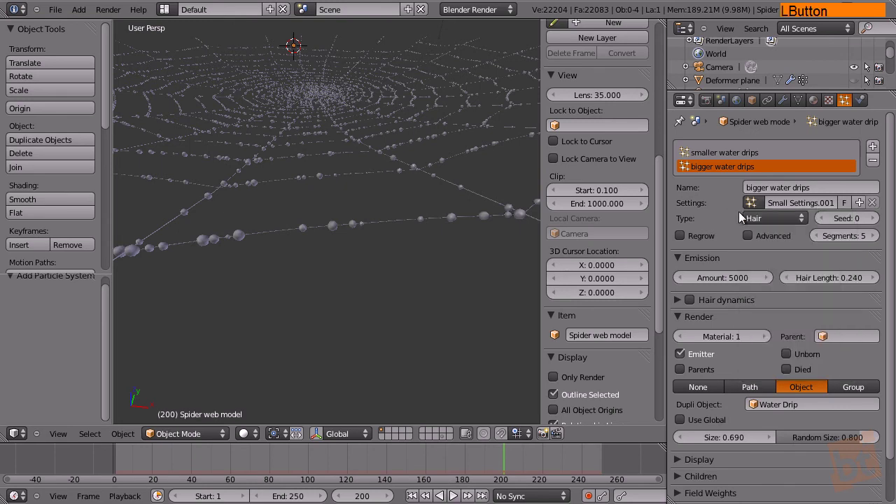
Step: Rename the copied particle settings of the bigger water drips to "bigger Settings"
{"action": "left_click", "coordinate": [801, 203]}
{"action": "key", "text": "Home"}
{"action": "key", "text": "Delete"}
{"action": "key", "text": "Delete"}
{"action": "key", "text": "Delete"}
{"action": "key", "text": "Delete"}
{"action": "key", "text": "Delete"}
{"action": "type", "text": "bigger"}
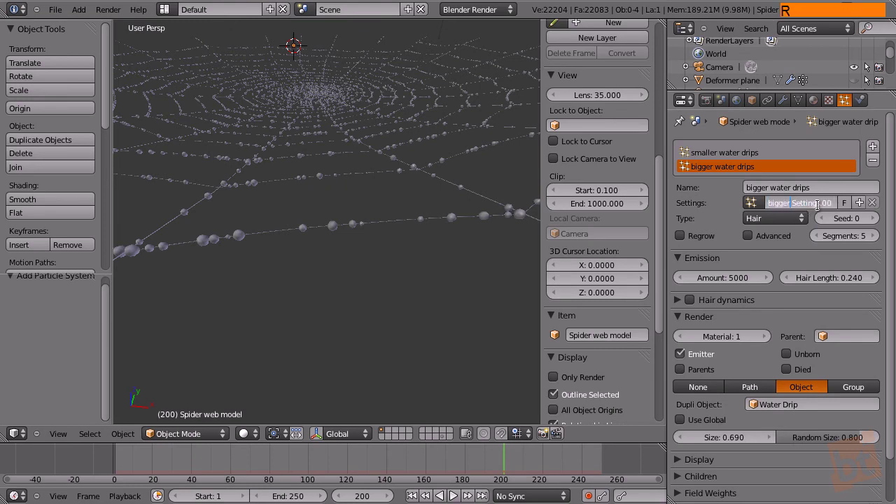
{"action": "left_click", "coordinate": [818, 203]}
{"action": "key", "text": "Delete"}
{"action": "left_click", "coordinate": [723, 202]}
Step: Set the bigger water drips' emission amount to 1000 and their seed to 3
{"action": "middle_click_drag", "start_coordinate": [729, 250], "coordinate": [733, 250]}
{"action": "left_click", "coordinate": [724, 260]}
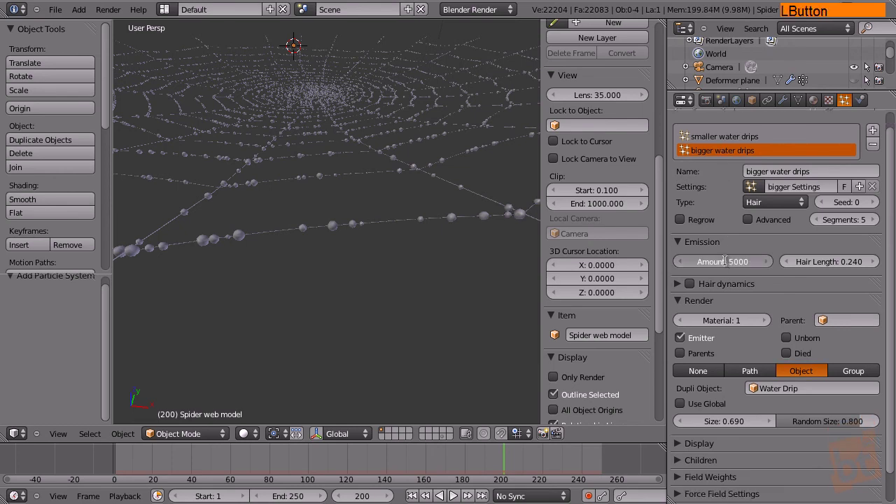
{"action": "type", "text": "1000"}
{"action": "key", "text": "Return"}
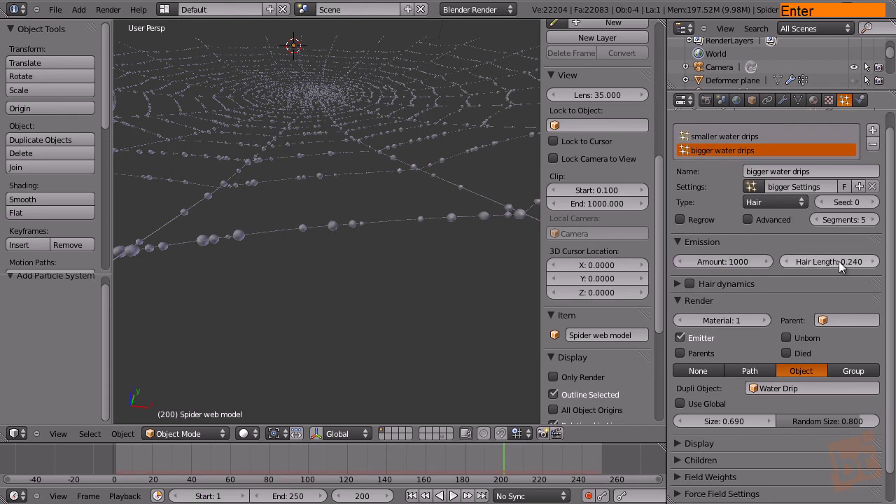
{"action": "left_click", "coordinate": [876, 206]}
{"action": "left_click", "coordinate": [876, 203]}
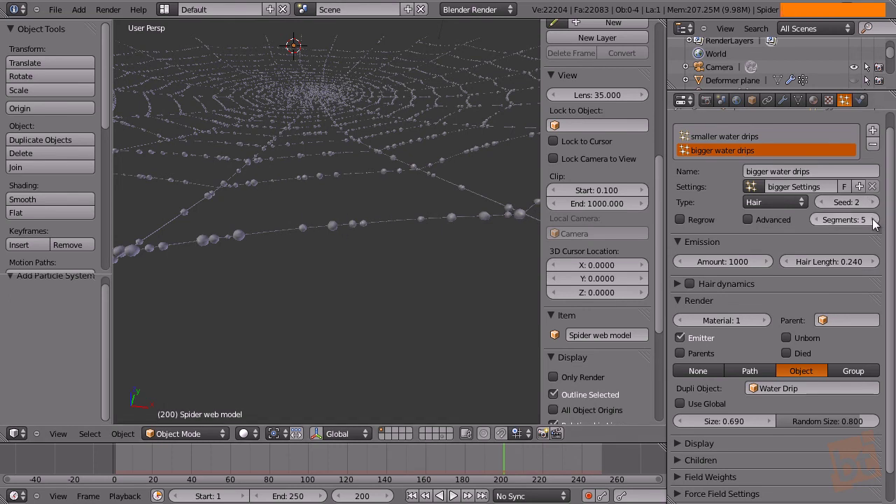
{"action": "left_click", "coordinate": [877, 203]}
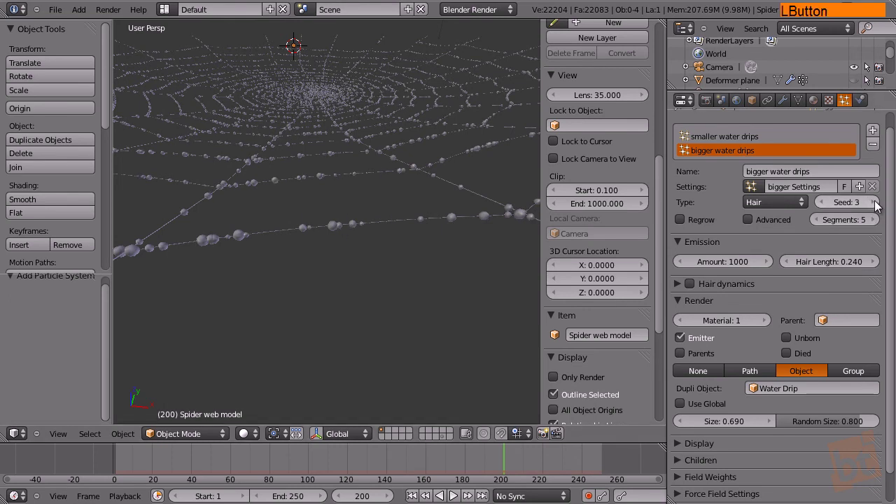
Step: Set the bigger water drips' size to 0.5 and their random size to 0.317
{"action": "mouse_move", "coordinate": [752, 421]}
{"action": "left_mouse_down"}
{"action": "mouse_move", "coordinate": [773, 421]}
{"action": "mouse_move", "coordinate": [745, 423]}
{"action": "left_mouse_up"}
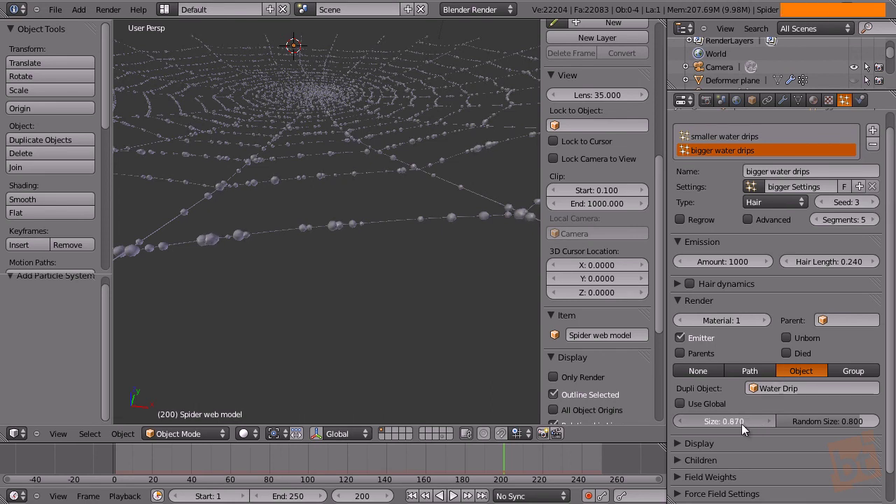
{"action": "left_click", "coordinate": [721, 420]}
{"action": "type", "text": "0.850"}
{"action": "key", "text": "BackSpace"}
{"action": "key", "text": "BackSpace"}
{"action": "key", "text": "BackSpace"}
{"action": "type", "text": "5"}
{"action": "key", "text": "Return"}
{"action": "left_click_drag", "start_coordinate": [849, 420], "coordinate": [798, 432]}
Step: Try sizes of 0.3, 0.4 and 0.5 for the smaller water drips
{"action": "left_click", "coordinate": [722, 421]}
{"action": "type", "text": "0.3"}
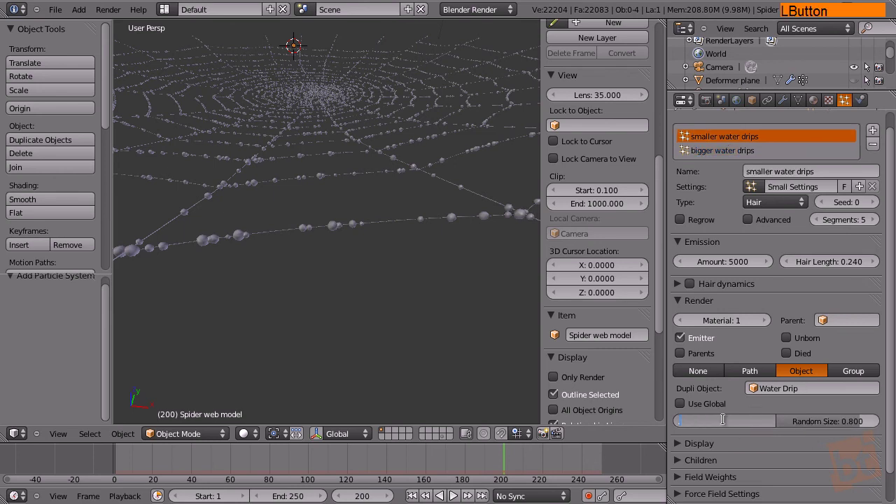
{"action": "key", "text": "Return"}
{"action": "middle_click_drag", "start_coordinate": [324, 175], "coordinate": [398, 215], "text": "shift"}
{"action": "left_click", "coordinate": [690, 421]}
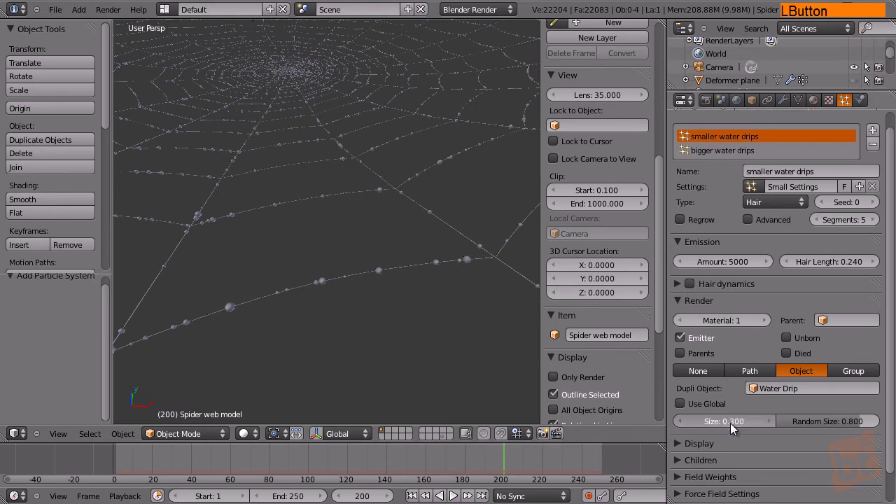
{"action": "type", "text": "0.4"}
{"action": "key", "text": "Return"}
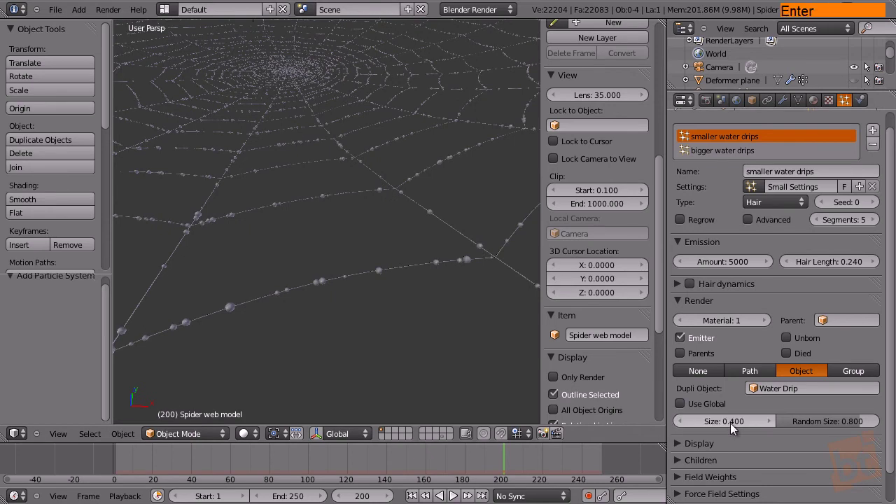
{"action": "left_click", "coordinate": [721, 420]}
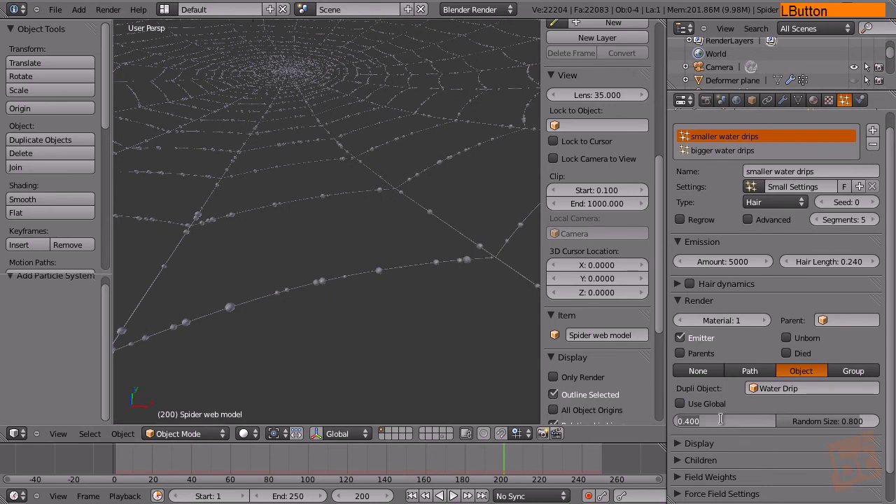
{"action": "type", "text": "0.5"}
{"action": "key", "text": "Return"}
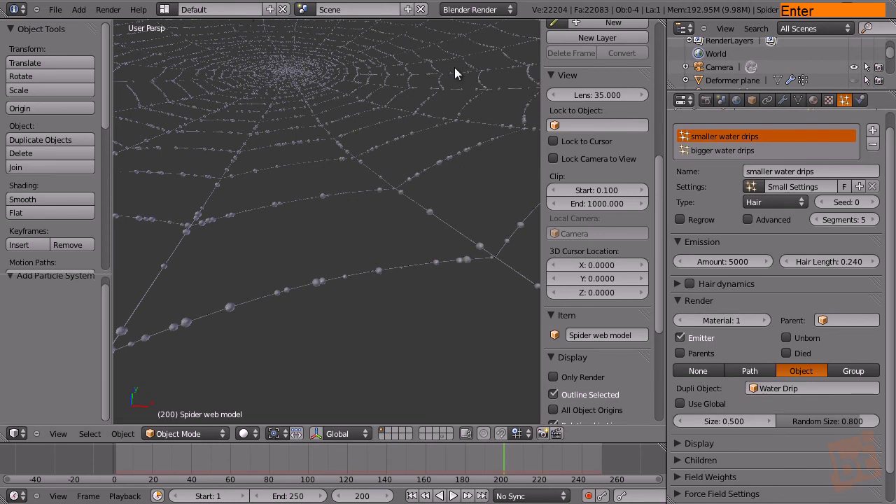
Step: Set the size of the bigger water drips to 0.7
{"action": "left_click", "coordinate": [730, 150]}
{"action": "left_click", "coordinate": [726, 420]}
{"action": "type", "text": "0.7"}
{"action": "key", "text": "Return"}
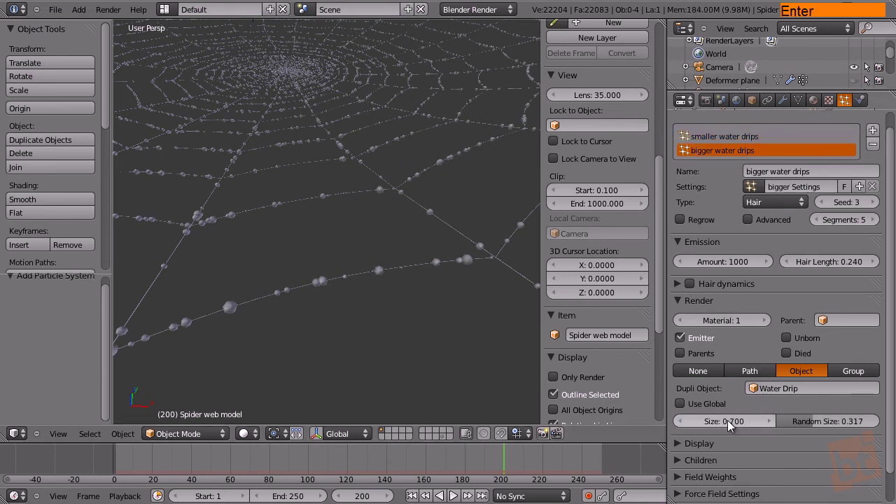
Step: Examine how the water drips are spread over the web's centre in a maximized 3D view, and select the web model
{"action": "key", "text": "a"}
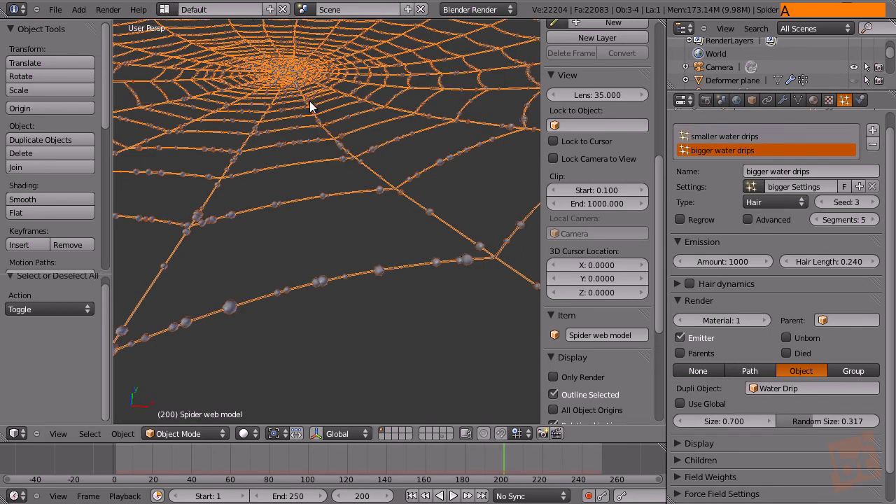
{"action": "key", "text": "a"}
{"action": "middle_click_drag", "start_coordinate": [312, 104], "coordinate": [316, 118]}
{"action": "key", "text": "shift+space"}
{"action": "middle_click_drag", "start_coordinate": [359, 144], "coordinate": [498, 244]}
{"action": "middle_click_drag", "start_coordinate": [436, 188], "coordinate": [444, 226]}
{"action": "right_click", "coordinate": [395, 235]}
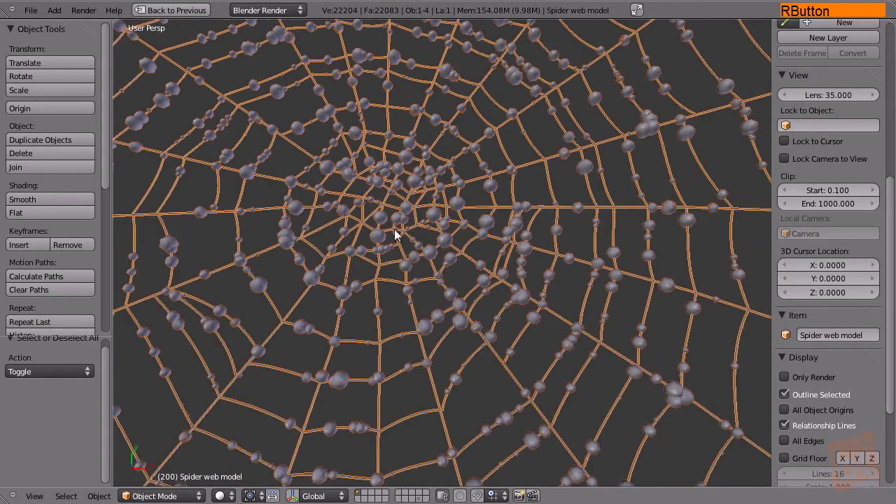
{"action": "key", "text": "shift+space"}
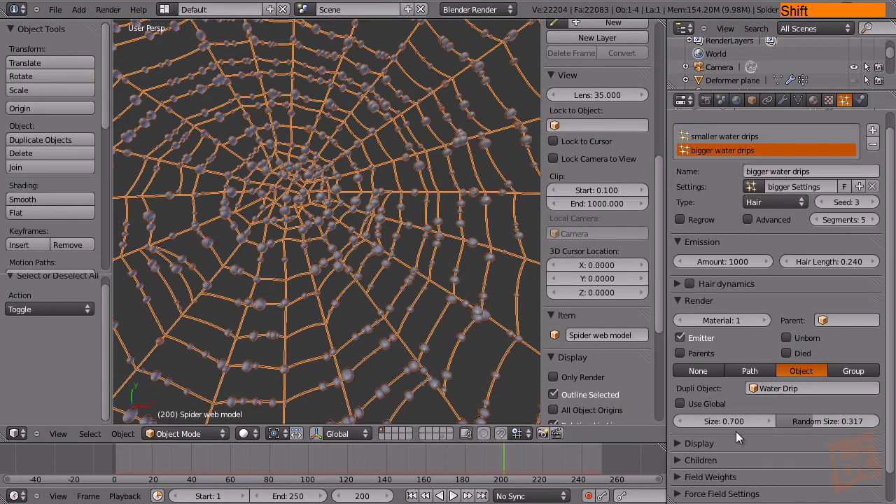
Step: Reduce the bigger water drips' size to 0.52 and set the smaller water drips' amount to 10000
{"action": "mouse_move", "coordinate": [732, 422]}
{"action": "left_mouse_down"}
{"action": "mouse_move", "coordinate": [714, 423]}
{"action": "mouse_move", "coordinate": [732, 424]}
{"action": "mouse_move", "coordinate": [725, 414]}
{"action": "left_mouse_up"}
{"action": "left_click", "coordinate": [727, 140]}
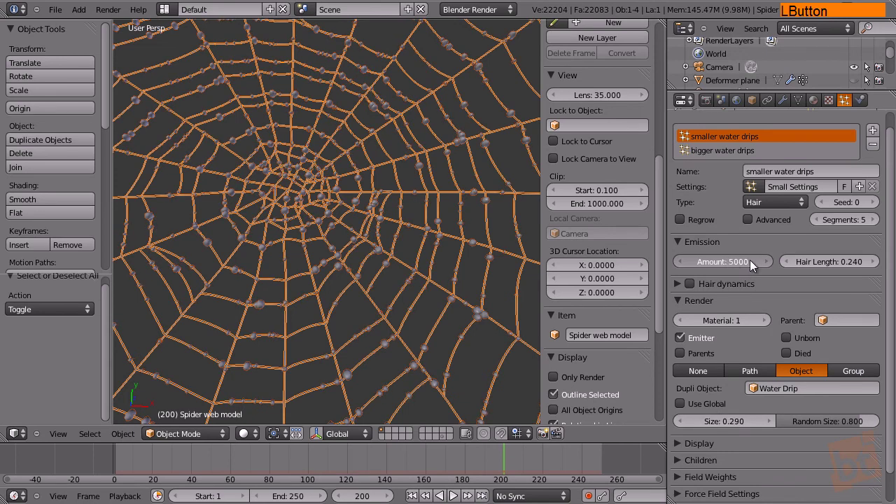
{"action": "left_click_drag", "start_coordinate": [722, 261], "coordinate": [726, 203]}
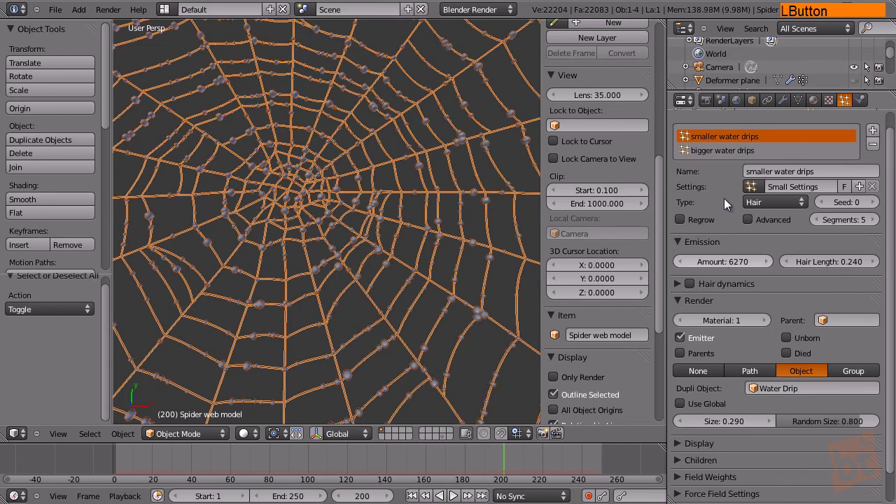
{"action": "left_click_drag", "start_coordinate": [704, 262], "coordinate": [717, 262]}
{"action": "left_click", "coordinate": [716, 259]}
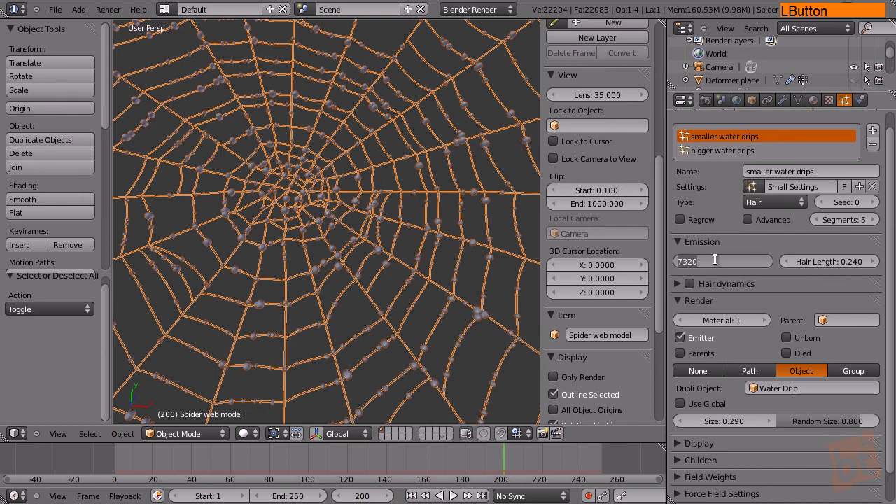
{"action": "type", "text": "10000"}
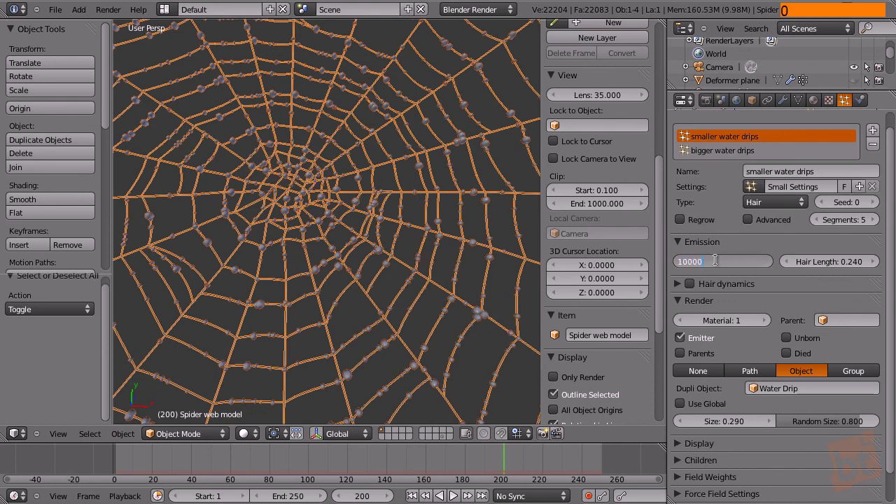
{"action": "key", "text": "Return"}
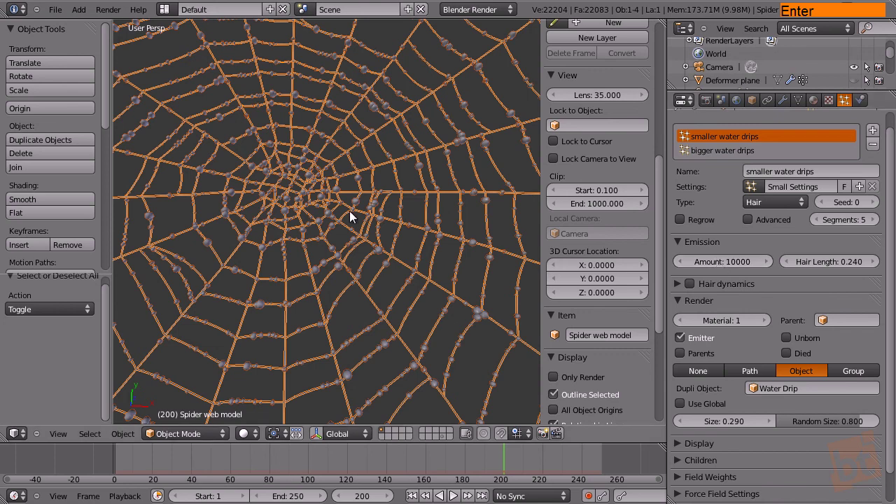
Step: Deselect the web model and reduce the size of the bigger water drips to about 0.36
{"action": "key", "text": "a"}
{"action": "middle_click_drag", "start_coordinate": [382, 278], "coordinate": [424, 274]}
{"action": "left_click", "coordinate": [723, 150]}
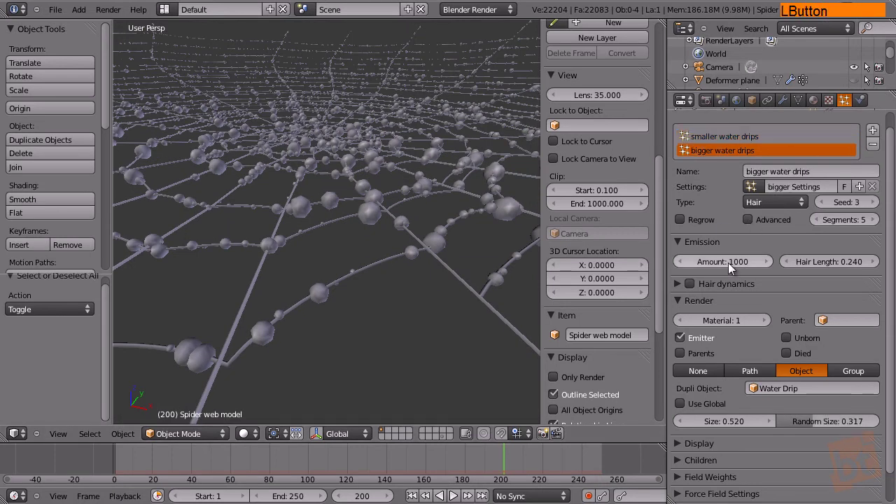
{"action": "left_click_drag", "start_coordinate": [733, 419], "coordinate": [619, 408], "text": "shift"}
{"action": "middle_click_drag", "start_coordinate": [462, 392], "coordinate": [324, 339]}
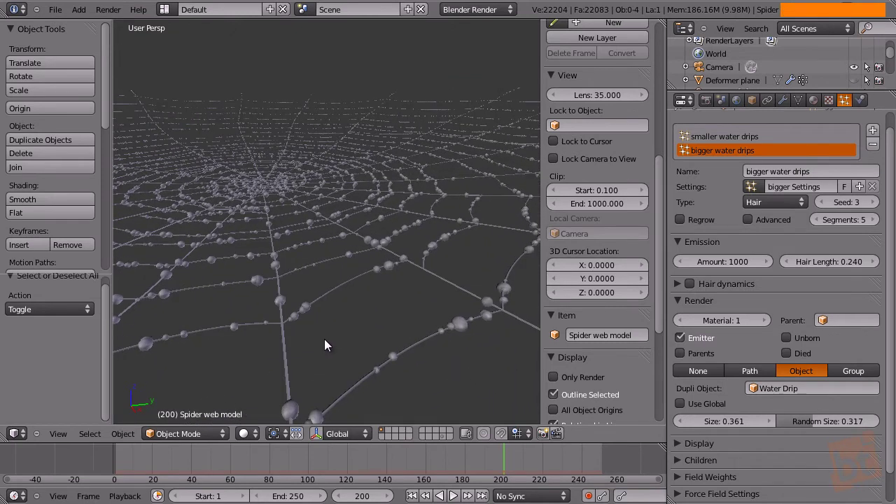
{"action": "left_click", "coordinate": [735, 424]}
{"action": "mouse_move", "coordinate": [734, 424]}
{"action": "left_mouse_down"}
{"action": "mouse_move", "coordinate": [723, 420]}
{"action": "mouse_move", "coordinate": [736, 418]}
{"action": "mouse_move", "coordinate": [729, 414]}
{"action": "left_mouse_up"}
Step: Set the smaller water drips' size to 0.19 and their random size to 0.548
{"action": "left_click", "coordinate": [728, 136]}
{"action": "left_click_drag", "start_coordinate": [851, 418], "coordinate": [825, 419]}
{"action": "middle_click_drag", "start_coordinate": [269, 310], "coordinate": [298, 311]}
{"action": "middle_click_drag", "start_coordinate": [347, 289], "coordinate": [374, 301], "text": "shift"}
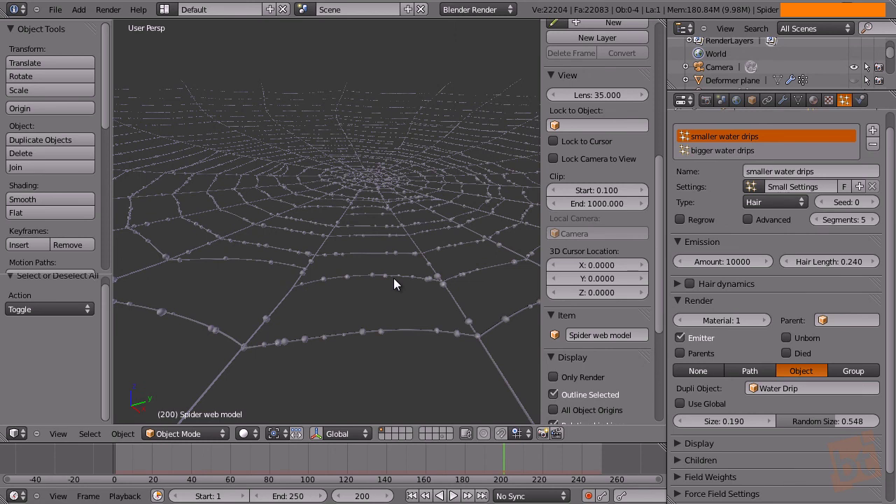
{"action": "right_click", "coordinate": [430, 279]}
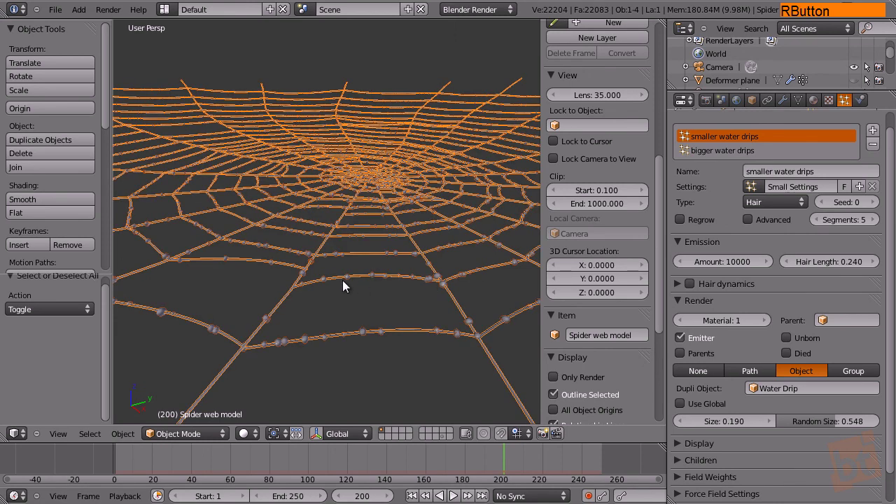
{"action": "key", "text": "a"}
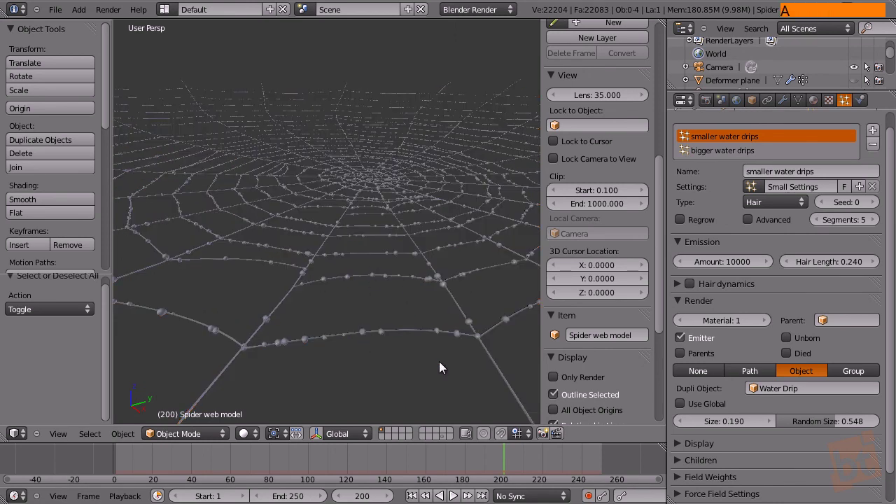
Step: Play the spider web animation from frame 0 and maximize the 3D view
{"action": "middle_click_drag", "start_coordinate": [706, 404], "coordinate": [707, 376]}
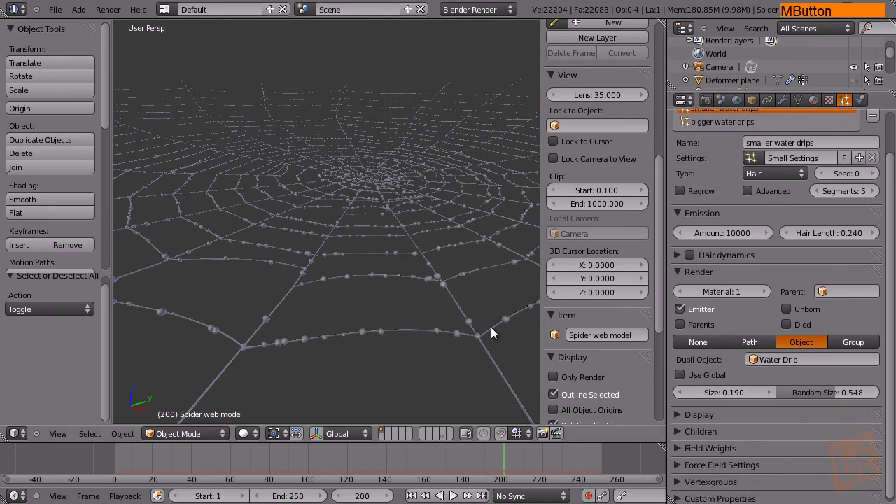
{"action": "middle_click_drag", "start_coordinate": [354, 311], "coordinate": [419, 388], "text": "shift"}
{"action": "left_click_drag", "start_coordinate": [373, 460], "coordinate": [114, 461]}
{"action": "key", "text": "alt+a"}
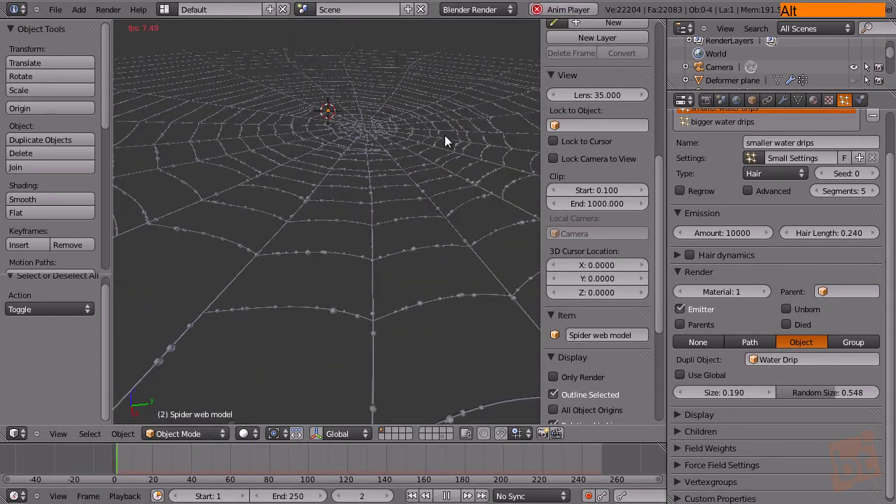
{"action": "middle_click_drag", "start_coordinate": [446, 228], "coordinate": [396, 216], "text": "shift"}
{"action": "key", "text": "shift+space"}
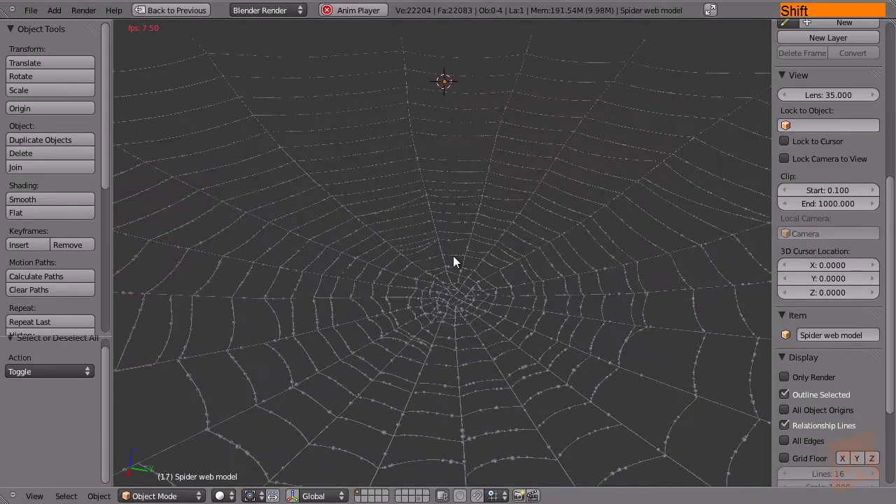
Step: Examine the moving web from several angles in wireframe and solid display, and stop the playback
{"action": "middle_click_drag", "start_coordinate": [516, 306], "coordinate": [457, 424]}
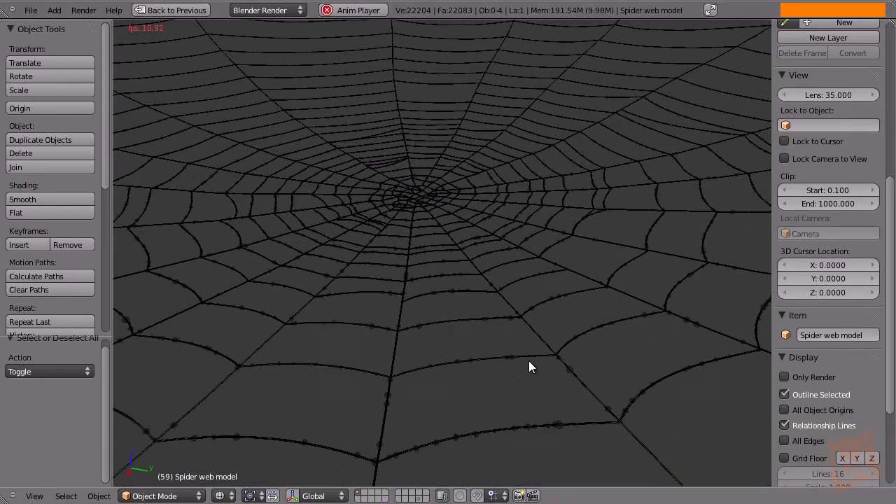
{"action": "scroll", "coordinate": [448, 338], "scroll_direction": "up", "scroll_amount": 5}
{"action": "middle_click_drag", "start_coordinate": [448, 338], "coordinate": [348, 229]}
{"action": "scroll", "coordinate": [349, 232], "scroll_direction": "down", "scroll_amount": 5}
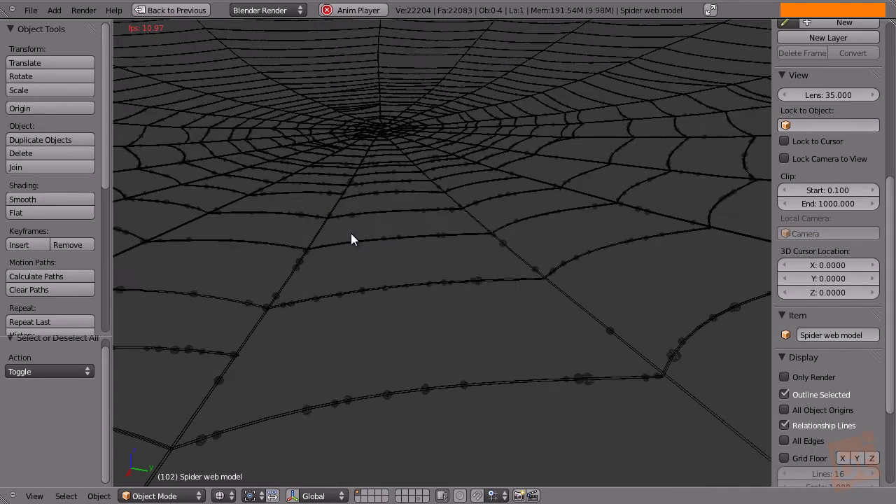
{"action": "middle_click_drag", "start_coordinate": [404, 241], "coordinate": [461, 298], "text": "shift"}
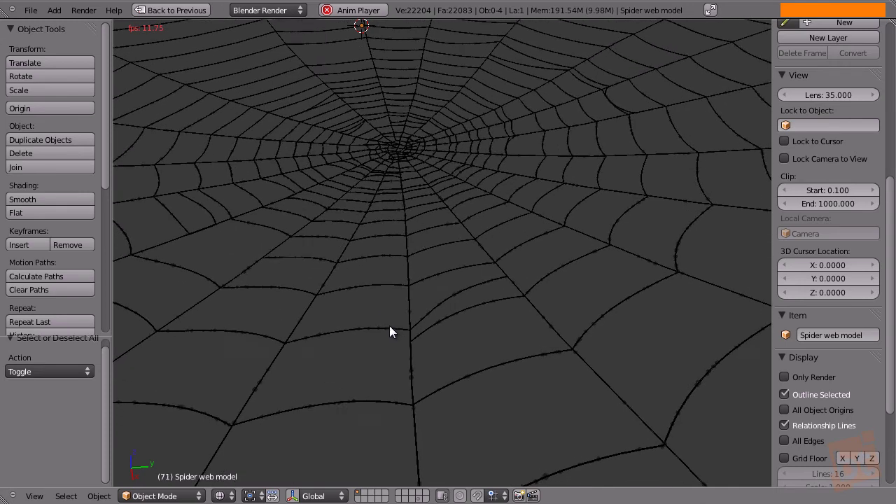
{"action": "key", "text": "z"}
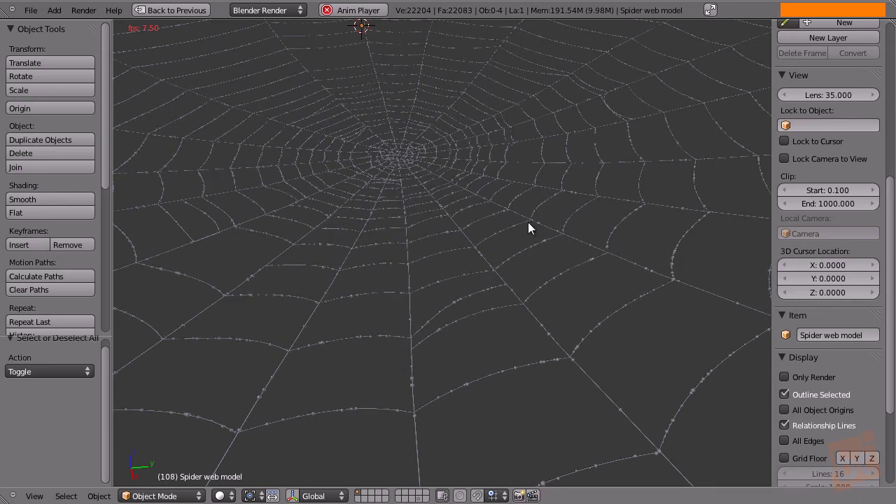
{"action": "key", "text": "Escape"}
Step: Save the spider web scene over the existing file
{"action": "middle_click_drag", "start_coordinate": [536, 262], "coordinate": [515, 273], "text": "shift"}
{"action": "scroll", "coordinate": [482, 296], "scroll_direction": "down", "scroll_amount": 5, "text": "shift"}
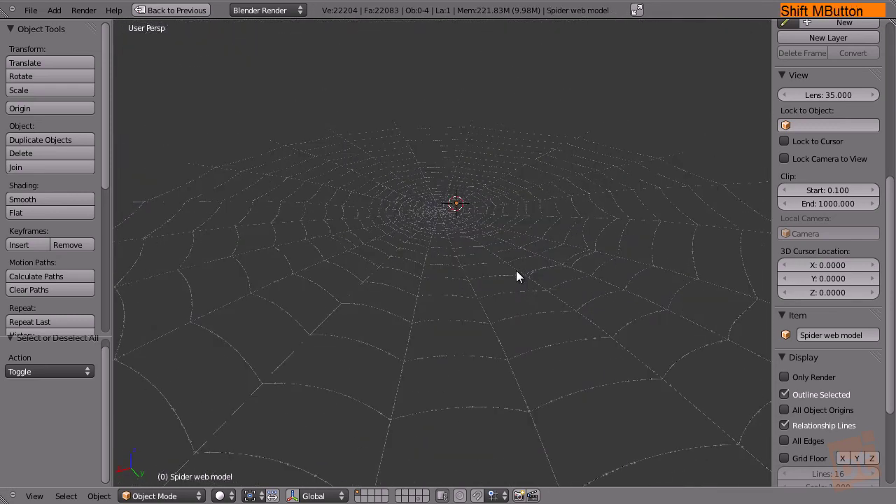
{"action": "middle_click_drag", "start_coordinate": [331, 296], "coordinate": [492, 335]}
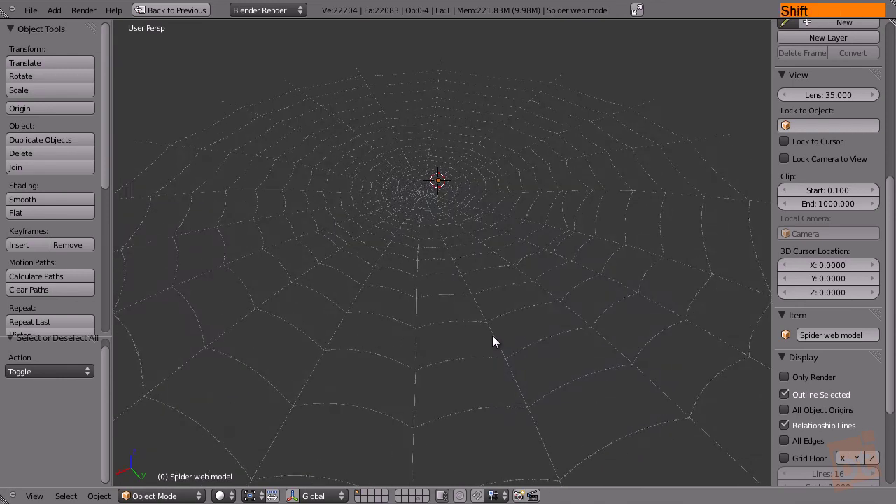
{"action": "scroll", "coordinate": [492, 335], "scroll_direction": "up", "scroll_amount": 5, "text": "shift"}
{"action": "scroll", "coordinate": [606, 223], "scroll_direction": "down", "scroll_amount": 10}
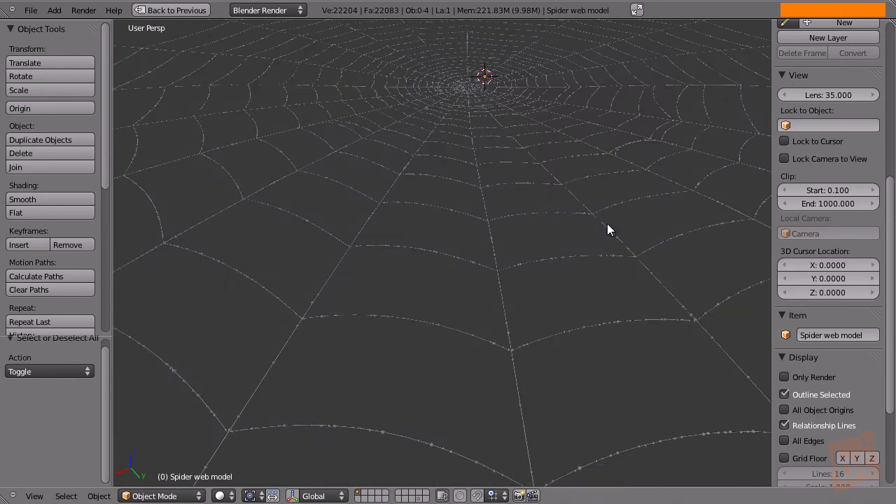
{"action": "middle_click_drag", "start_coordinate": [606, 223], "coordinate": [520, 286]}
{"action": "key", "text": "ctrl+s"}
{"action": "left_click", "coordinate": [518, 281]}
{"action": "right_click", "coordinate": [451, 180]}
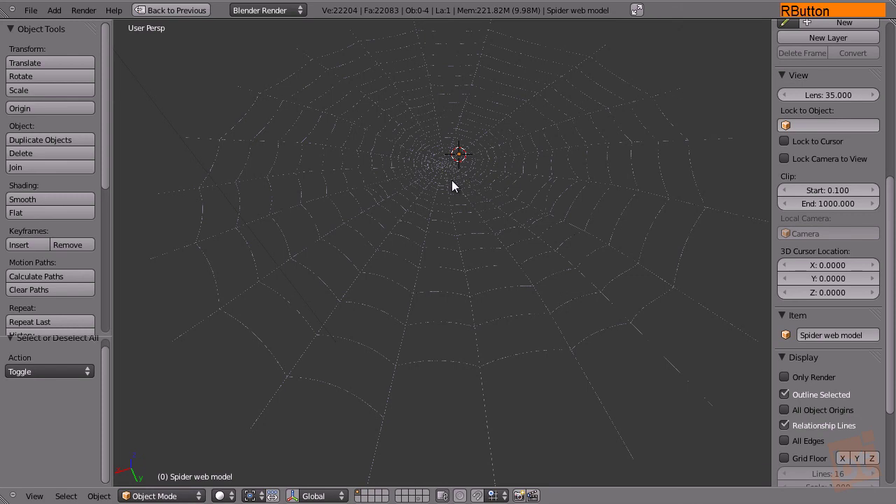
{"action": "key", "text": "a"}
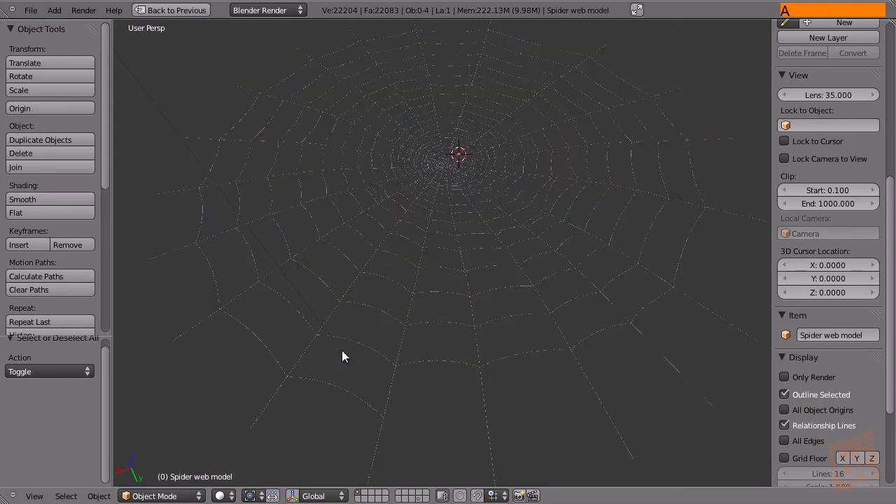
{"action": "middle_click_drag", "start_coordinate": [618, 325], "coordinate": [489, 306], "text": "shift"}
{"action": "scroll", "coordinate": [522, 311], "scroll_direction": "up", "scroll_amount": 2}
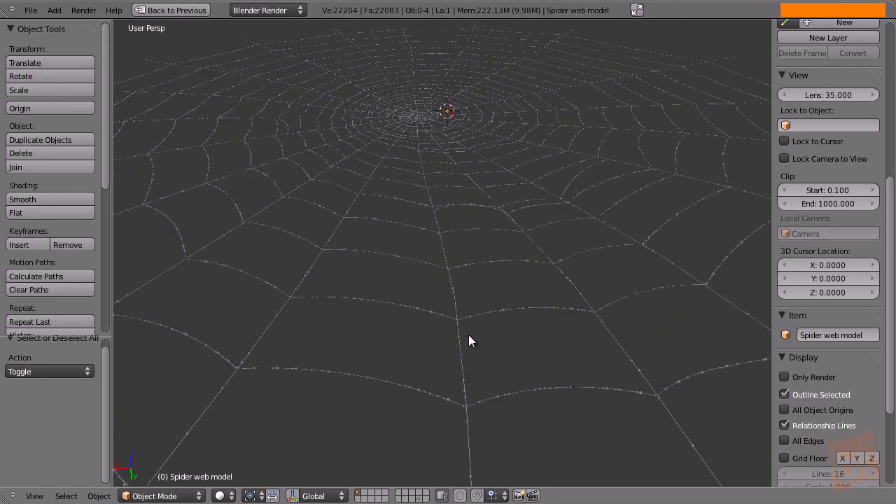
{"action": "mouse_move", "coordinate": [467, 326]}
{"action": "middle_mouse_down"}
{"action": "mouse_move", "coordinate": [471, 310]}
{"action": "mouse_move", "coordinate": [476, 329]}
{"action": "middle_mouse_up"}
{"action": "middle_click", "coordinate": [462, 336], "text": "shift"}
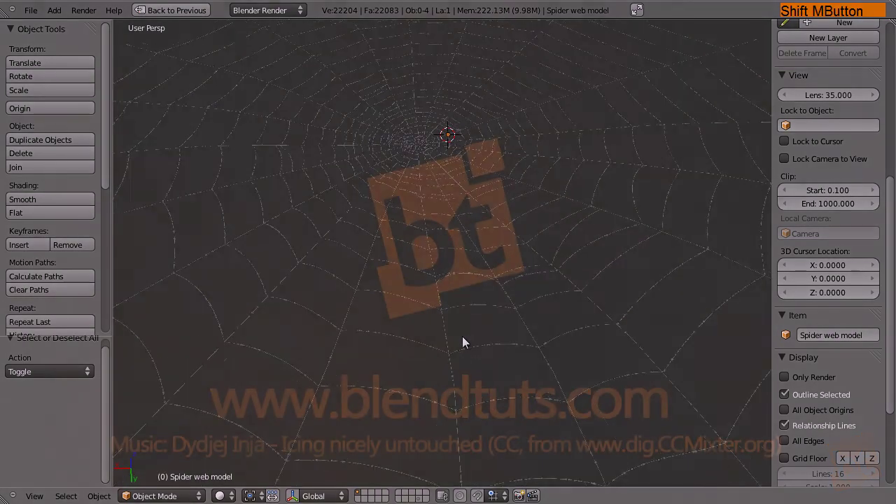